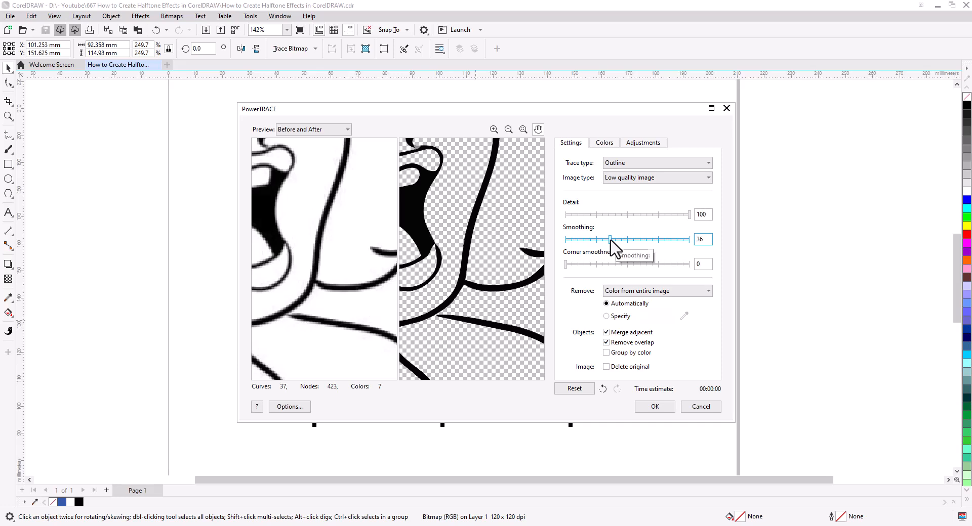
Try trace smoothing values of 43 and 55 and inspect the hair and face in the preview
left_click_drag(484, 263, 526, 253)
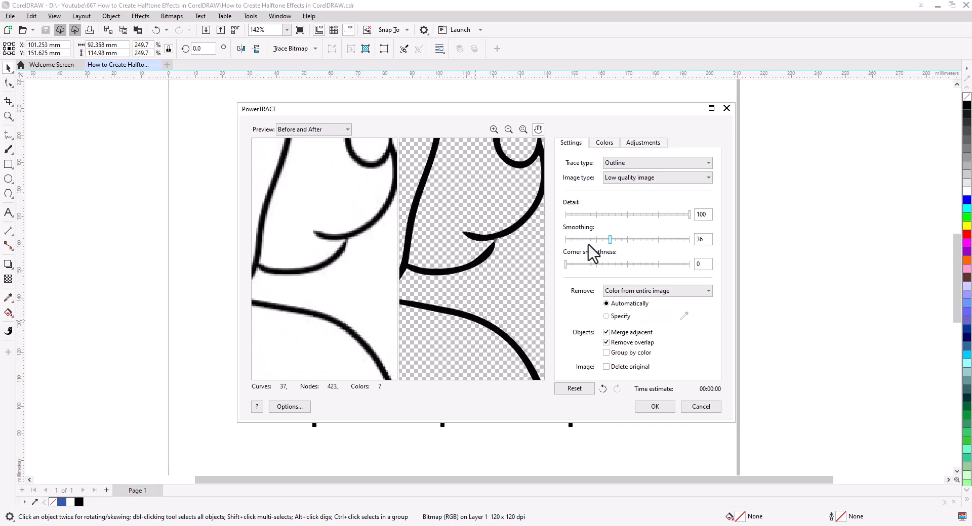
left_click(619, 238)
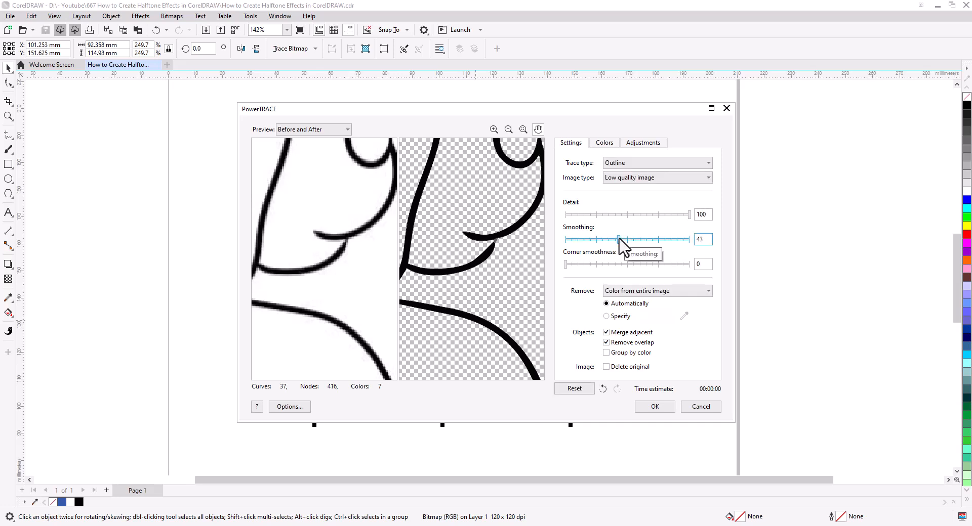
left_click(633, 239)
left_click_drag(522, 256, 498, 288)
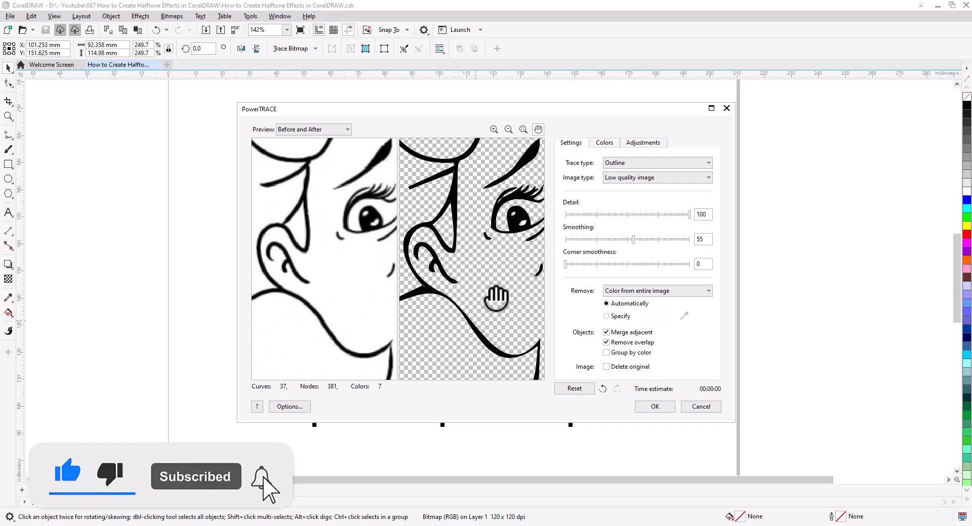
left_click_drag(496, 297, 473, 305)
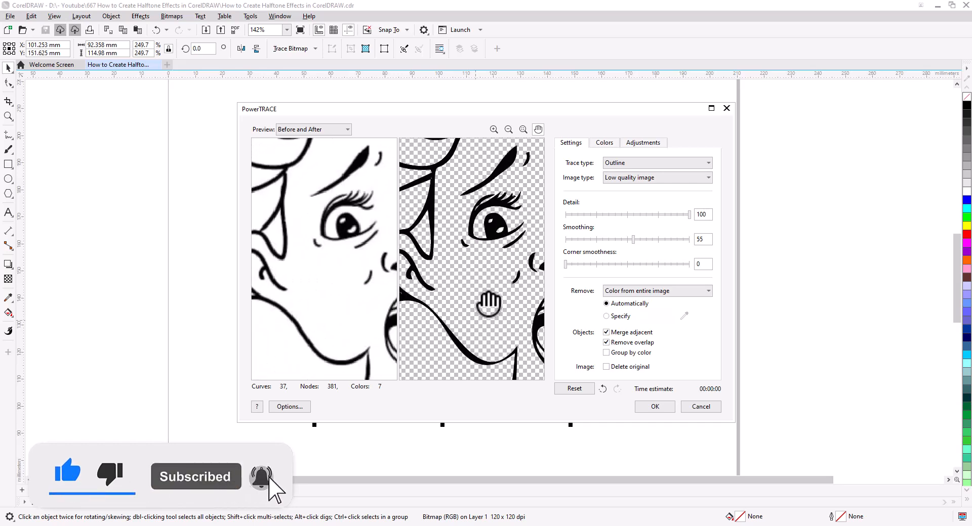
Set the trace smoothing to 16, check the face in the preview, and accept the trace
left_click(604, 239)
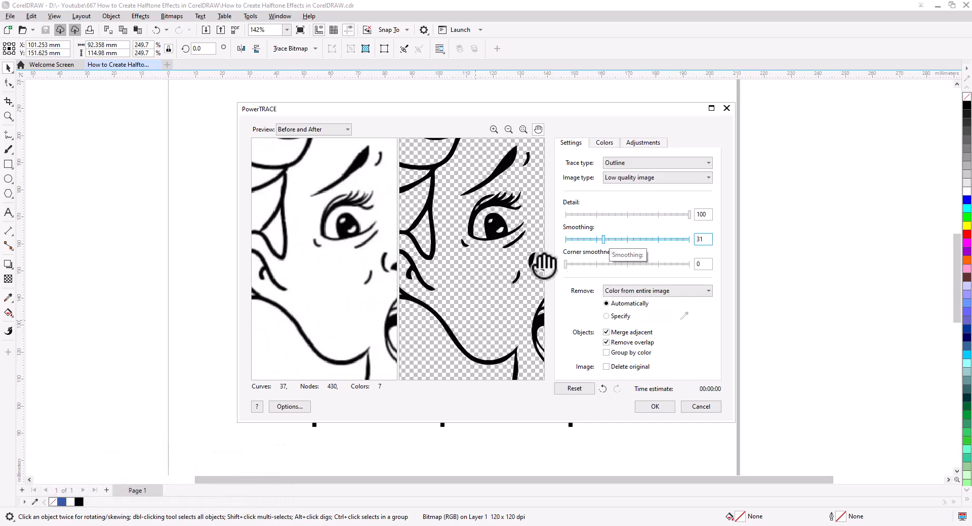
left_click(594, 240)
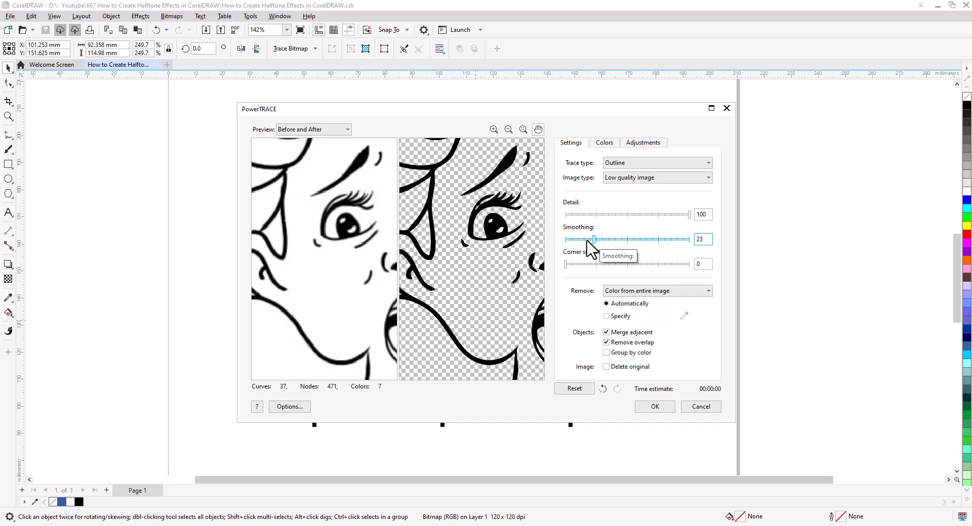
left_click(585, 240)
left_click_drag(521, 265, 503, 330)
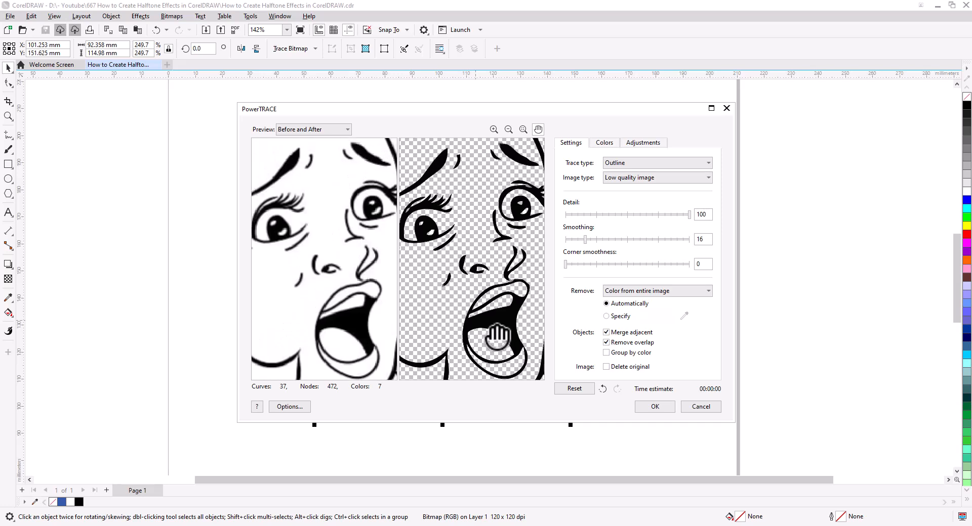
left_click_drag(500, 276, 522, 275)
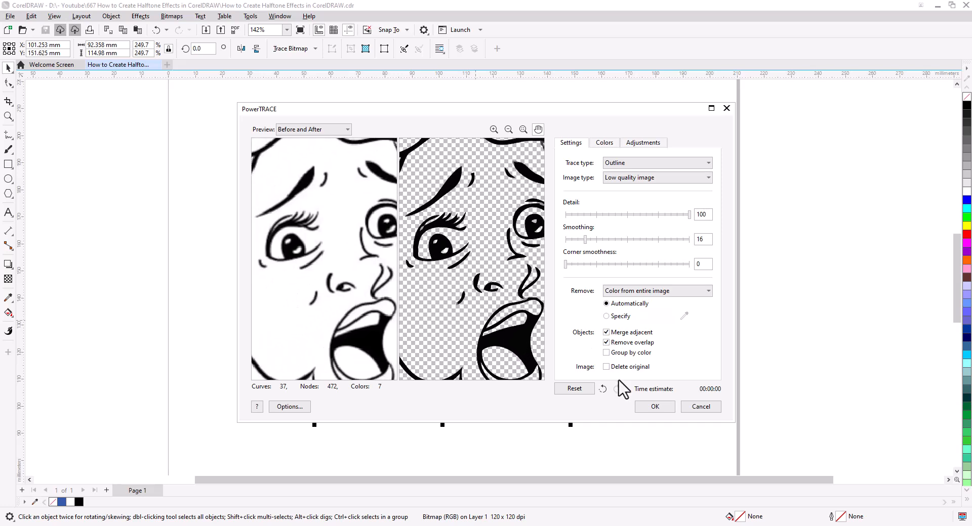
left_click(654, 406)
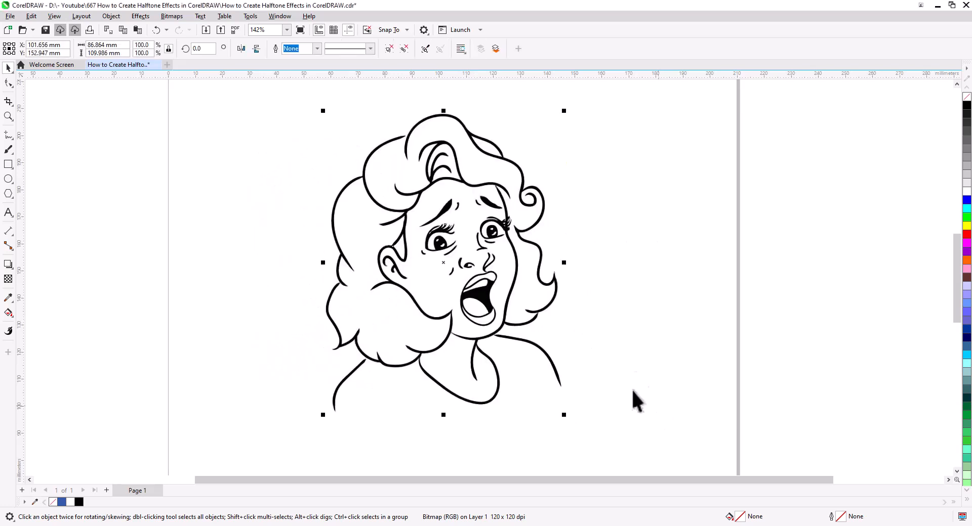
Separate the traced group from the original bitmap by moving the trace about 65 mm right and the bitmap about 66 mm left
left_click(593, 305)
left_click(481, 263)
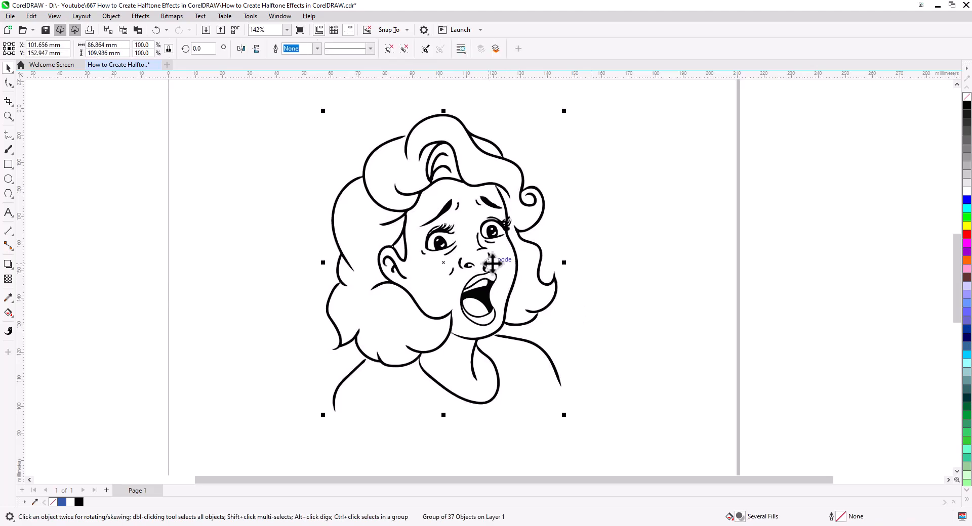
mouse_move(490, 262)
left_mouse_down()
mouse_move(668, 271)
mouse_move(668, 262)
left_mouse_up()
left_click(416, 304)
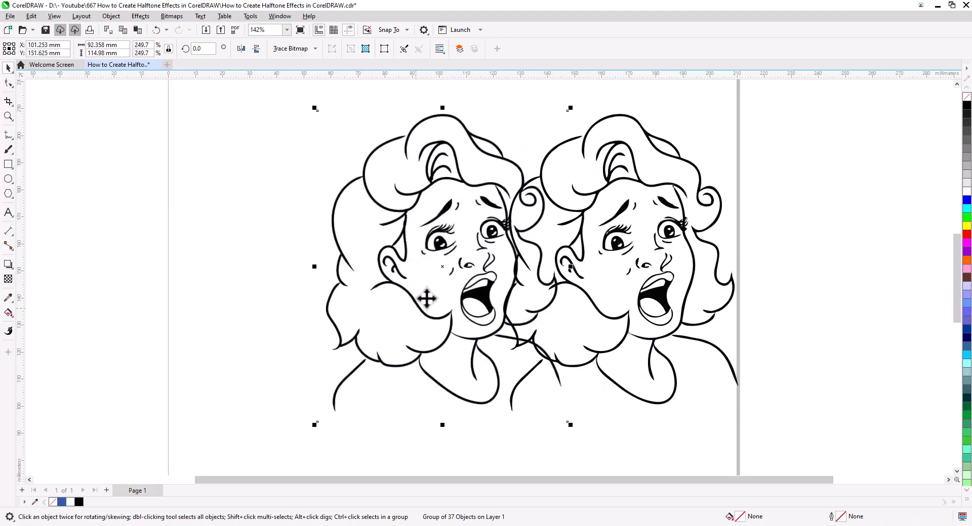
left_click_drag(449, 277, 270, 277)
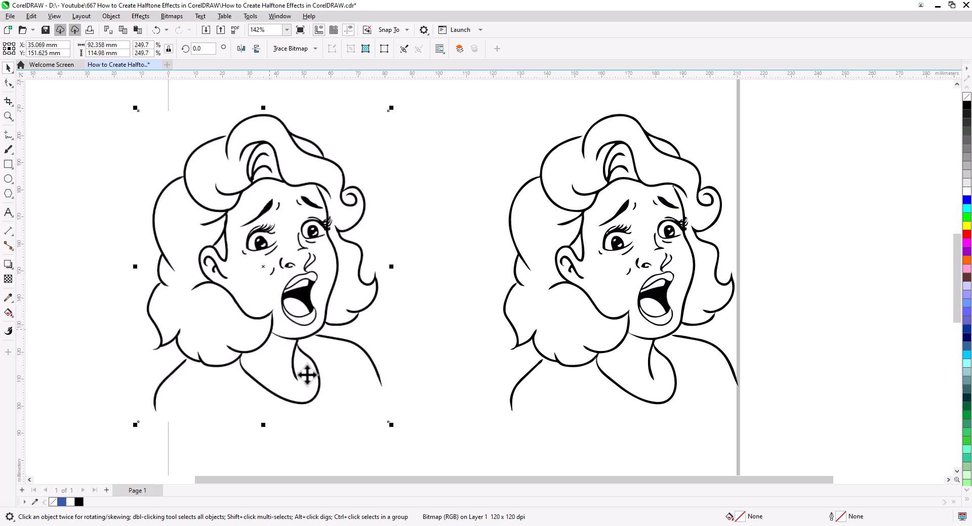
Shift the traced group about 34 mm left and move the original bitmap about 103 mm left, off the page
left_click(589, 377)
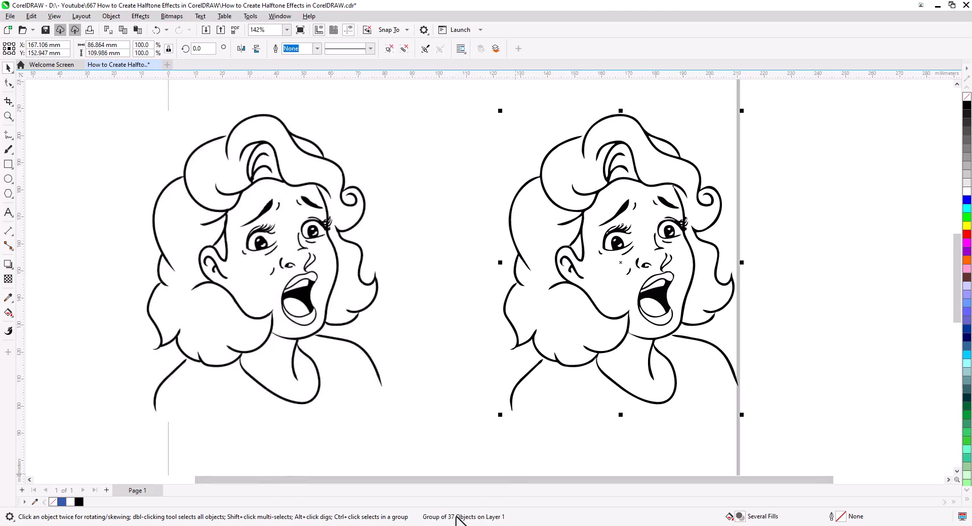
left_click_drag(664, 315, 573, 315)
left_click_drag(367, 299, 96, 302)
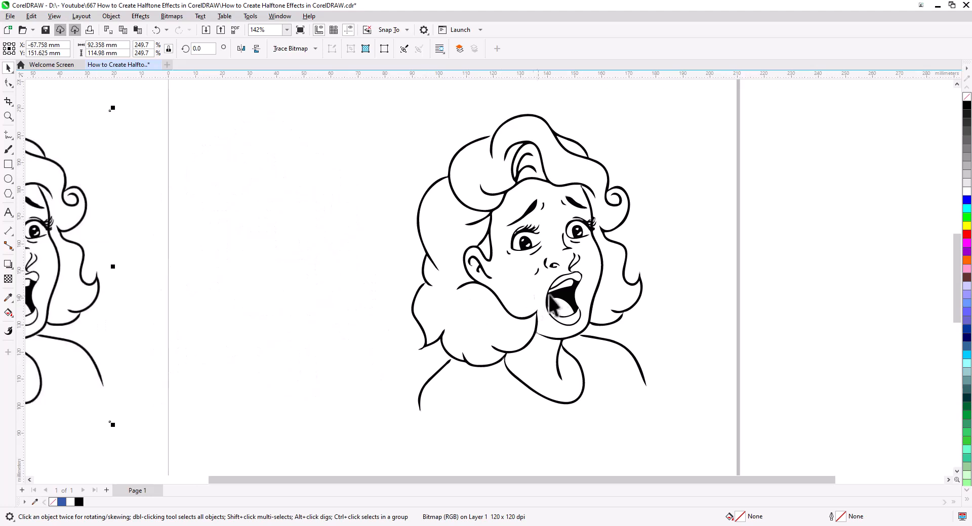
Ungroup the traced woman drawing into separate objects and clear the selection
scroll(592, 287, "up", 2)
mouse_move(627, 290)
left_mouse_down()
mouse_move(603, 311)
mouse_move(551, 320)
mouse_move(501, 291)
left_mouse_up()
left_click(504, 250)
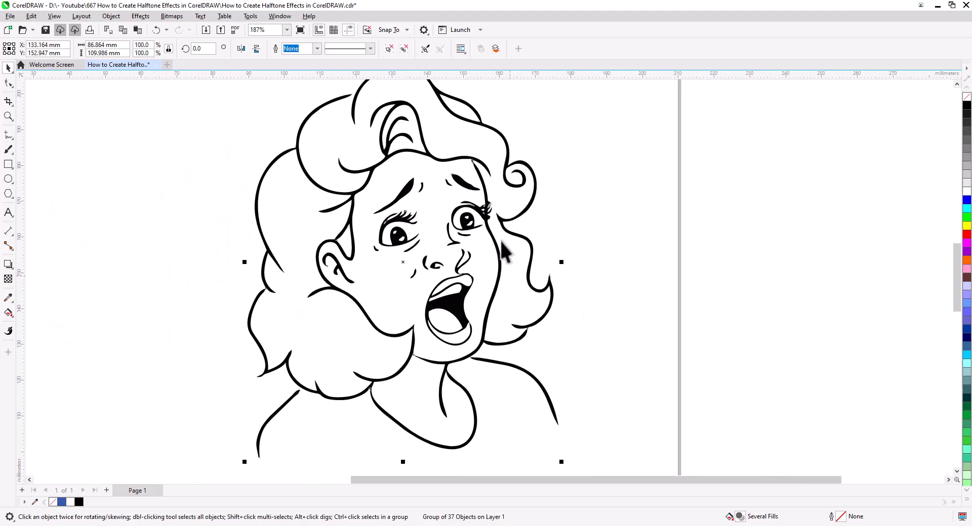
left_click(403, 49)
left_click(596, 188)
Weld the small grey fragment on the left eye's upper lid to the black eye outline
scroll(415, 221, "up", 8)
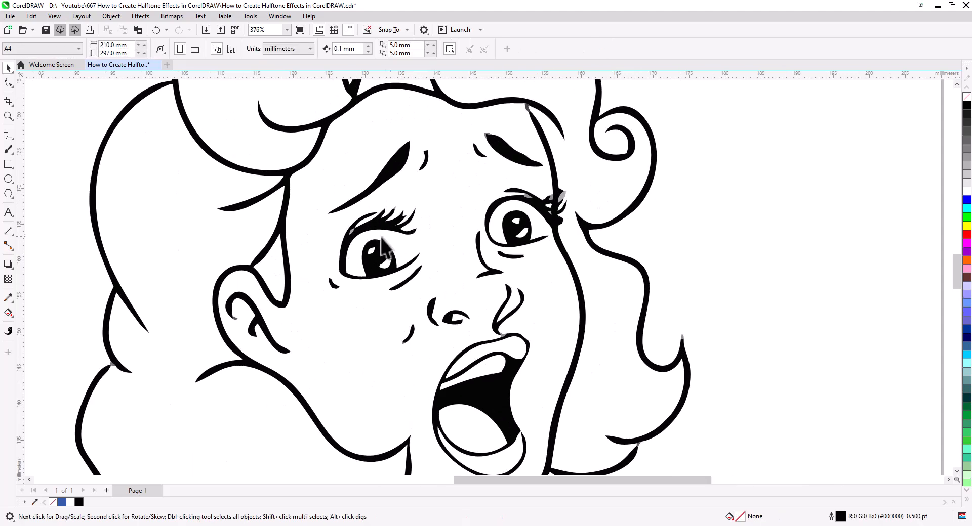
left_click(341, 231)
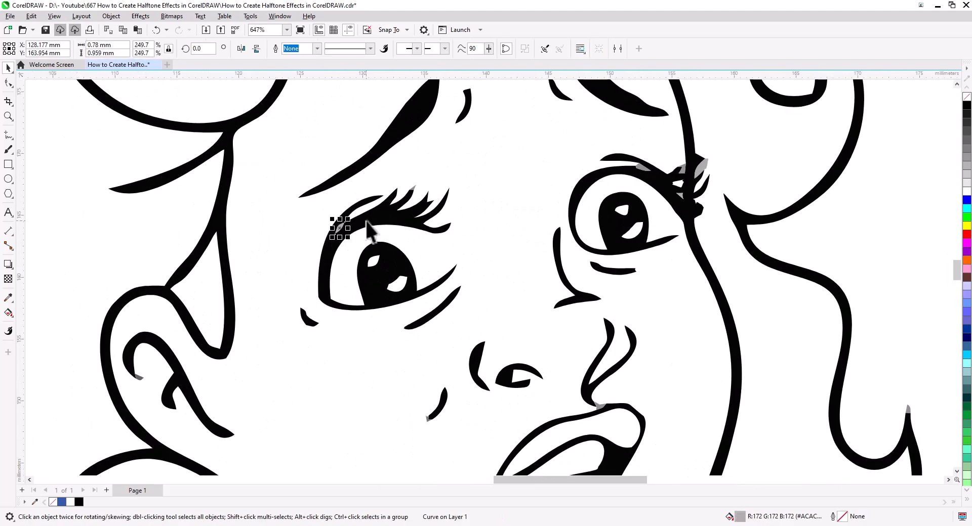
left_click(385, 220, "shift")
left_click(296, 48)
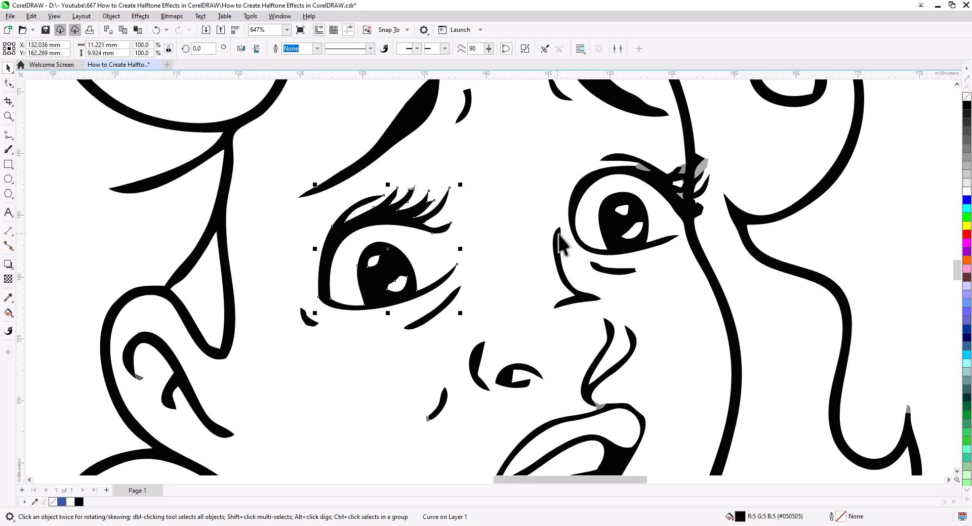
Weld the grey fragment above the right eye's lid to the black eye outline and clear the selection
left_click(641, 168)
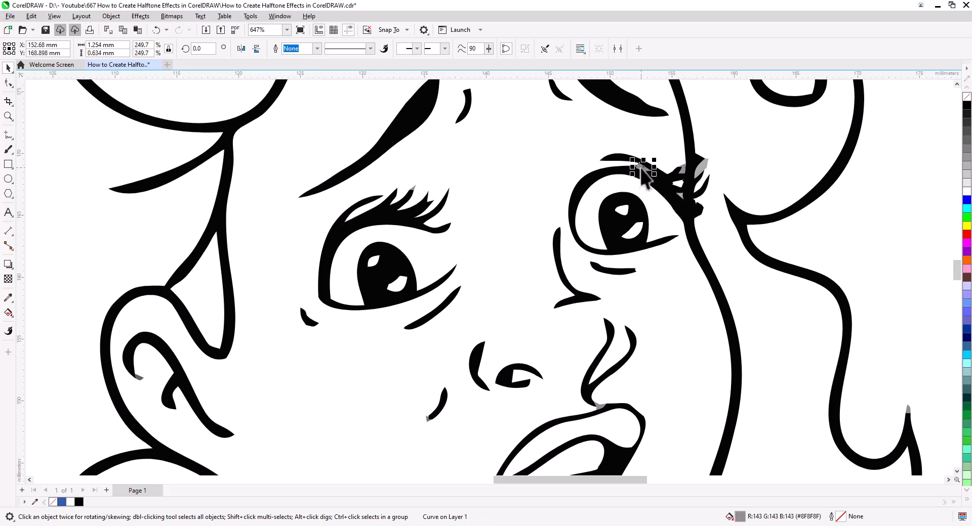
left_click(657, 188, "shift")
left_click(296, 48)
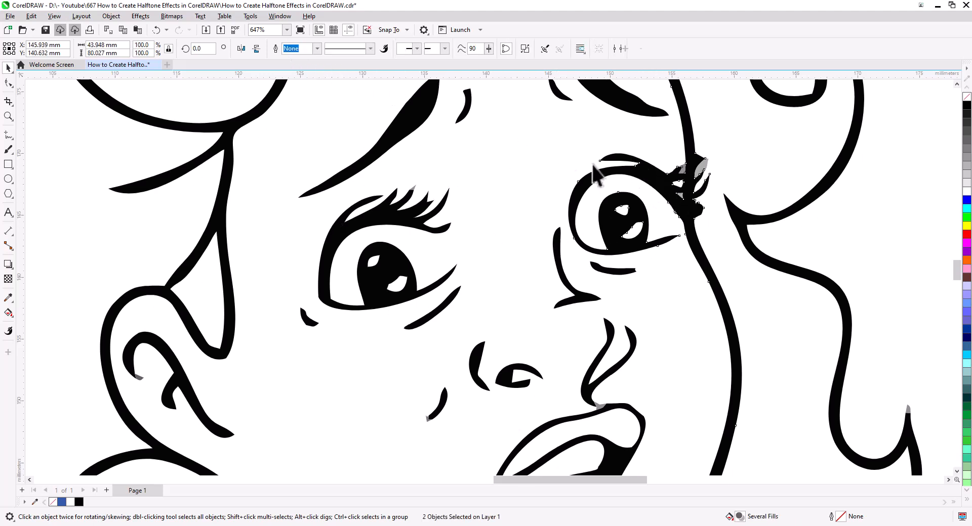
left_click(753, 214)
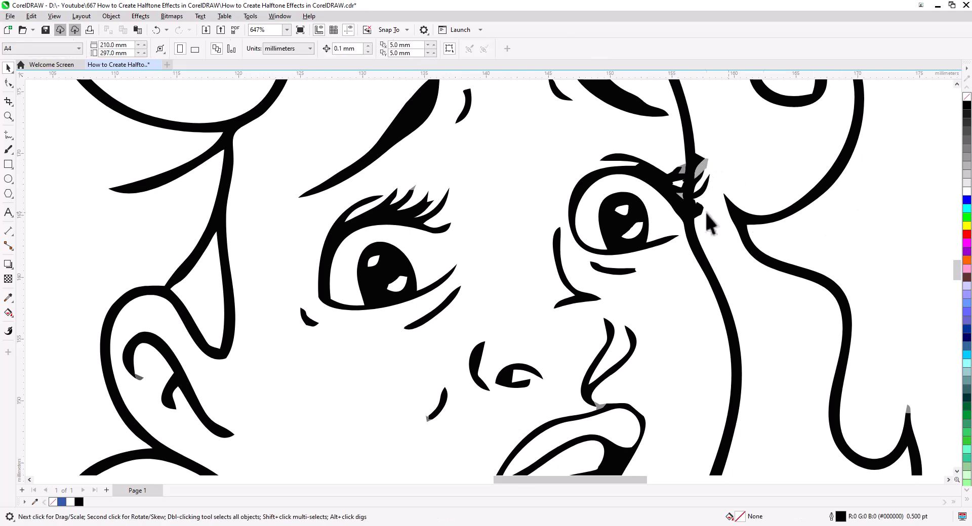
Delete the three grey fragments among the right eye's lashes
left_click(705, 170)
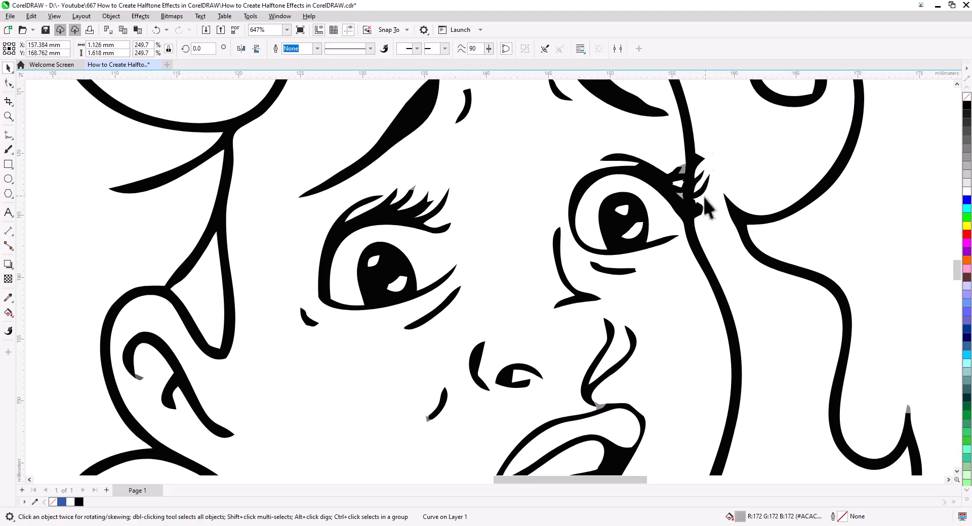
key("Delete")
left_click(683, 169)
key("Delete")
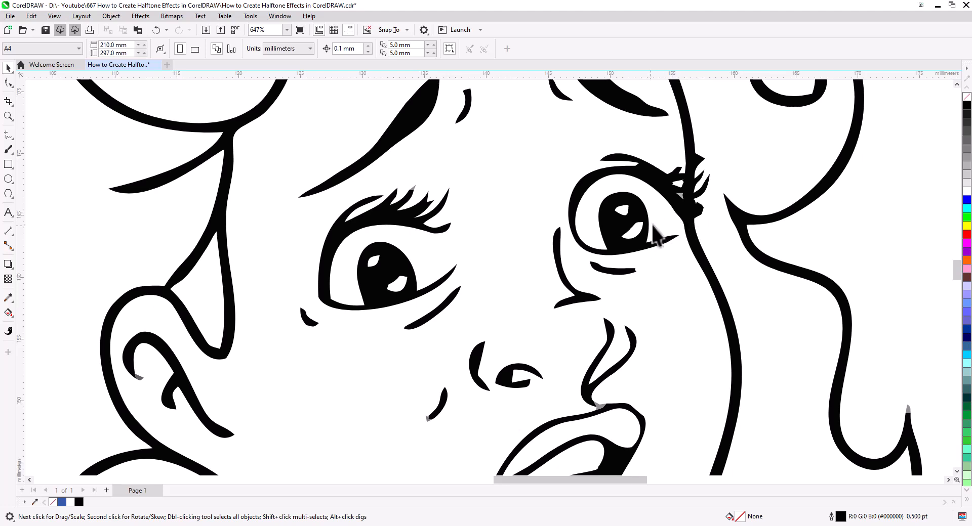
left_click(681, 194)
key("Delete")
Draw a two-point line from the right shoulder's lower end down toward the left shoulder, spanning about 78 mm by 23 mm
scroll(673, 244, "down", 2)
left_click_drag(660, 263, 643, 195)
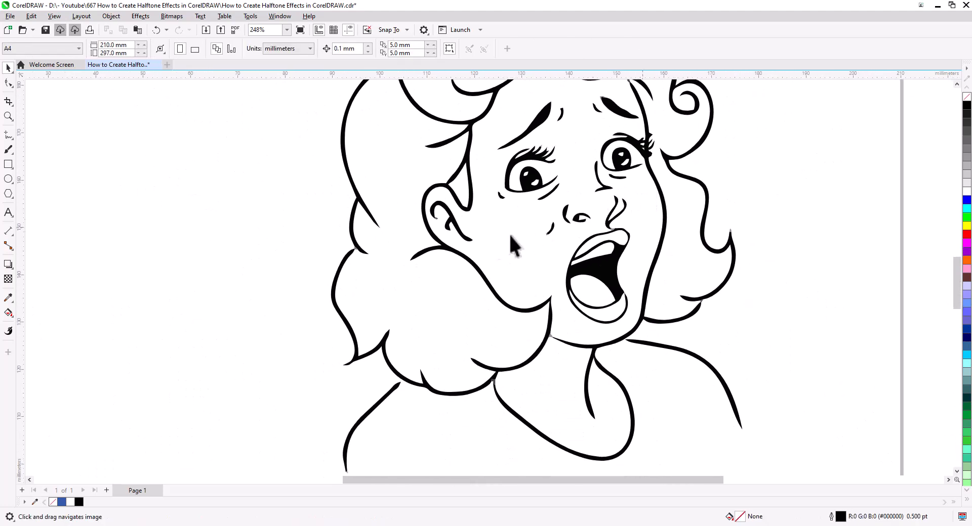
left_click_drag(468, 372, 427, 277)
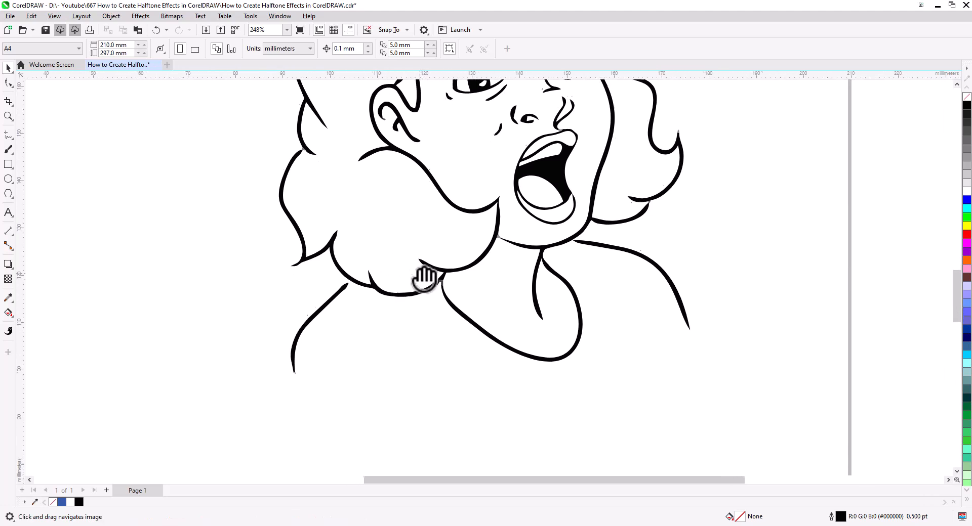
left_click_drag(453, 340, 446, 292)
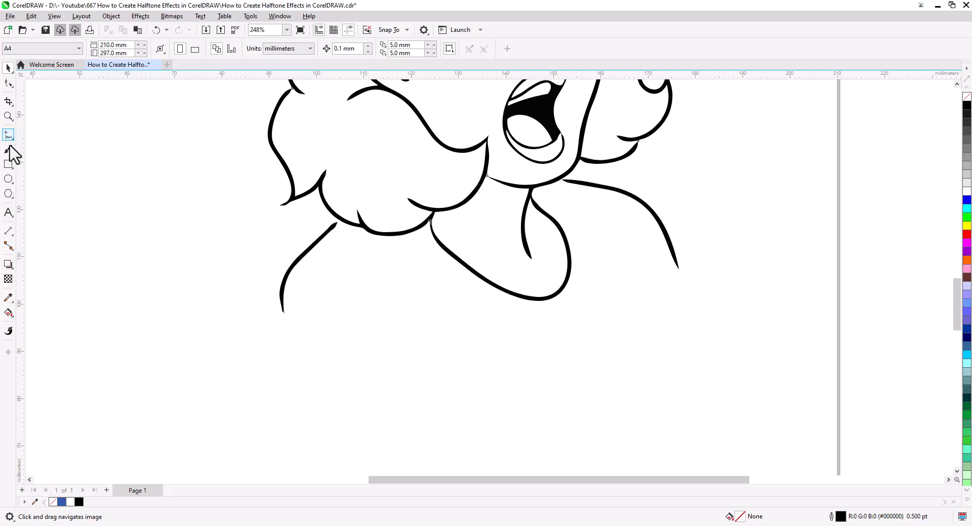
left_click(8, 82)
left_click(281, 288)
scroll(299, 322, "up", 2)
left_click_drag(342, 335, 251, 264)
scroll(245, 264, "down", 2)
left_click_drag(345, 299, 313, 305)
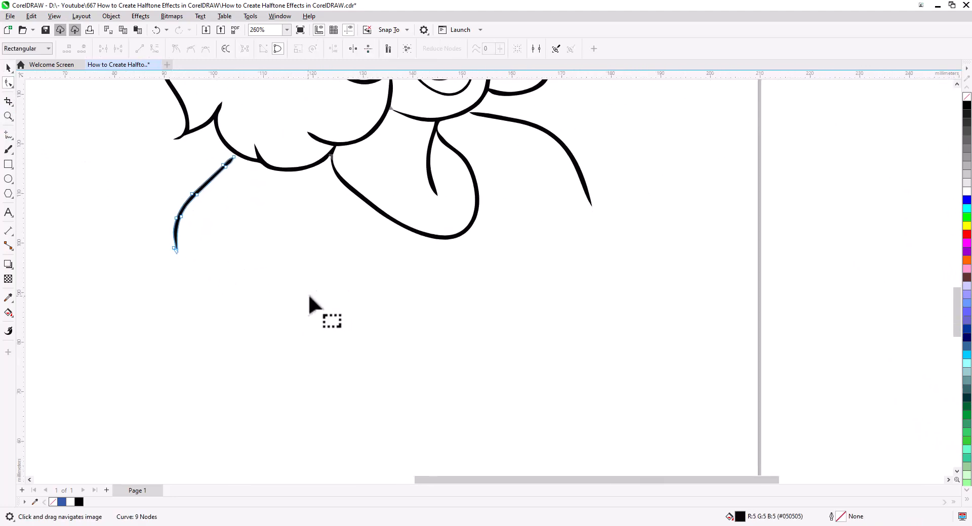
left_click(8, 134)
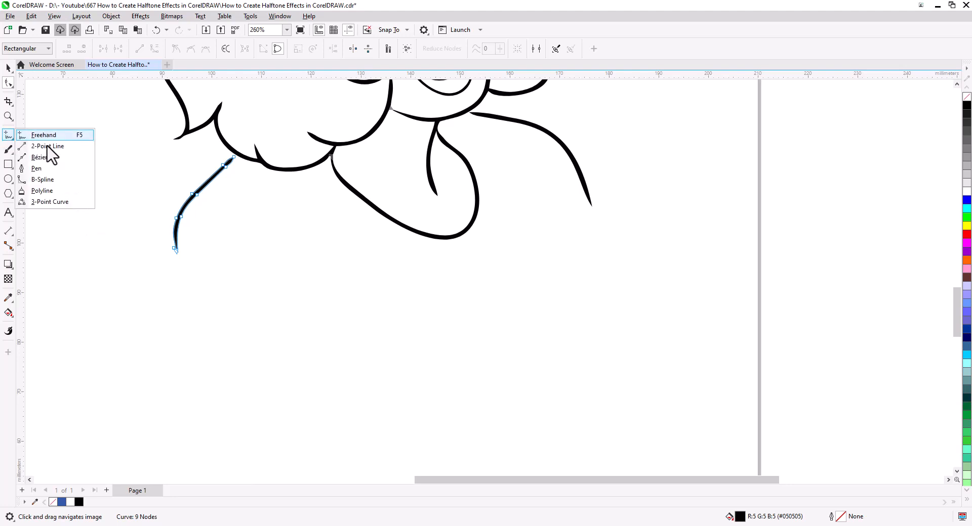
left_click(36, 146)
left_click_drag(592, 207, 205, 321)
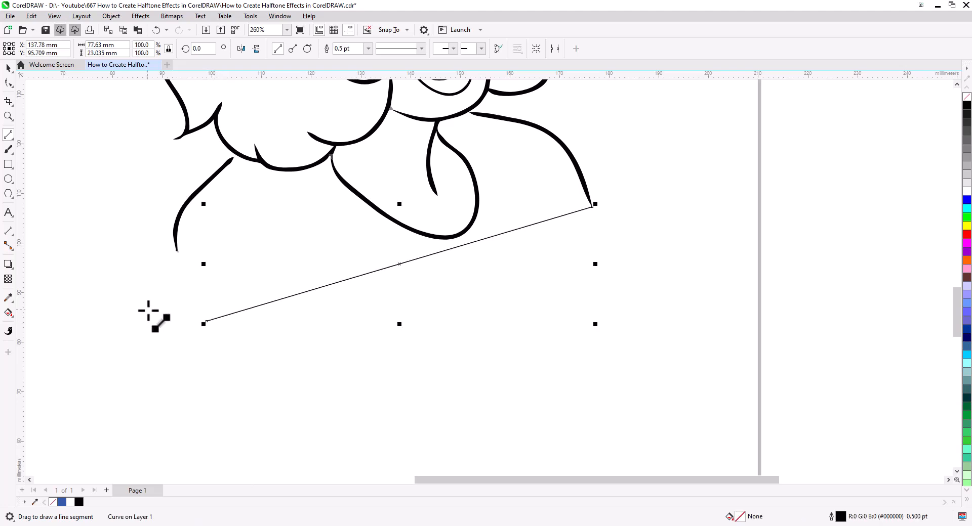
Try to extend the left shoulder stroke toward the straight line by moving its end node, and undo the change
left_click(8, 82)
left_click(178, 253)
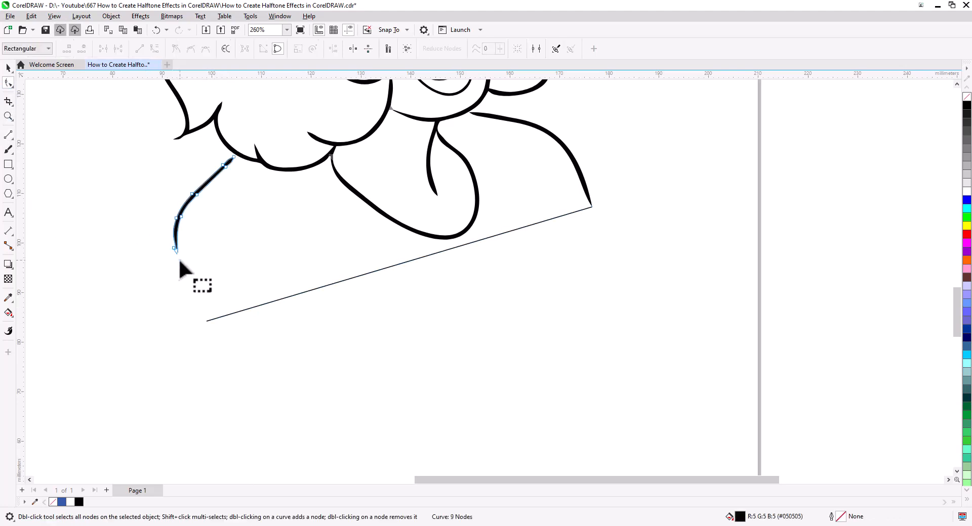
left_click_drag(178, 253, 202, 318)
scroll(177, 251, "up", 4)
left_click_drag(206, 251, 230, 245)
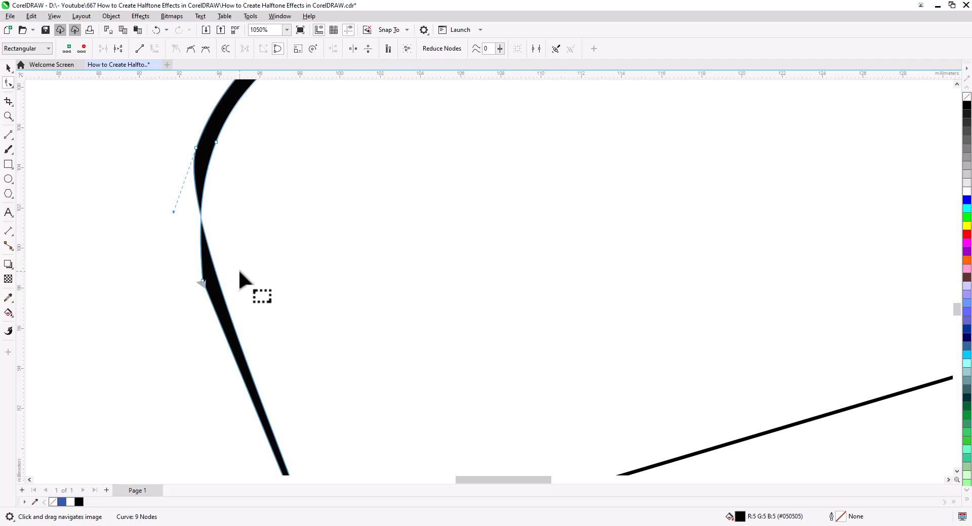
key("ctrl+z")
Extend the left shoulder stroke's tip to the straight line's left end and delete the surplus node on the stroke
left_click_drag(201, 282, 279, 353)
scroll(319, 334, "down", 1)
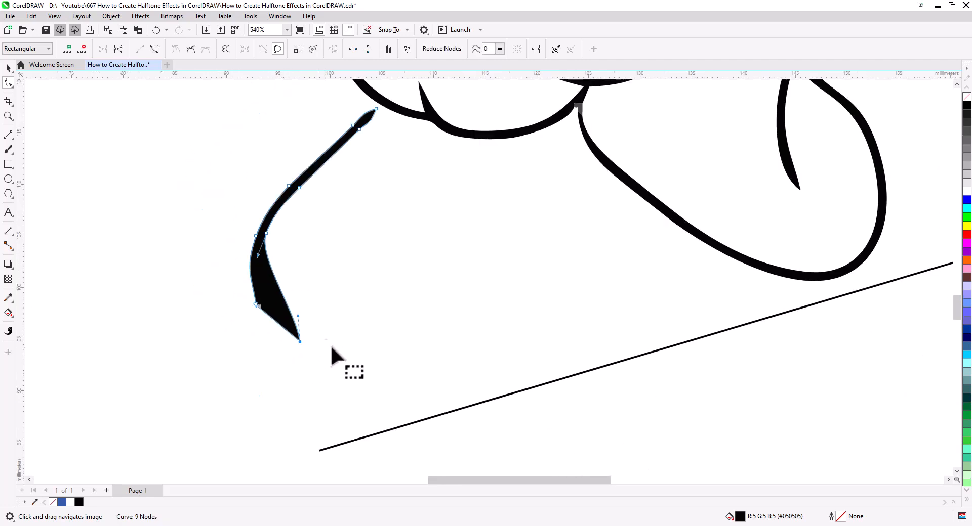
scroll(326, 340, "down", 2)
left_click_drag(259, 256, 239, 251)
left_click_drag(207, 214, 226, 236)
key("Delete")
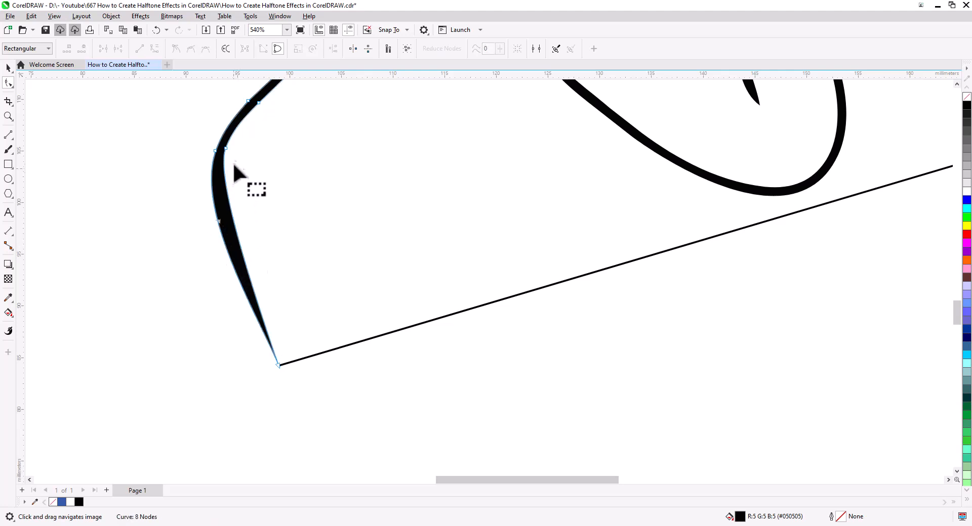
Slim the lower part of the left shoulder stroke by adjusting the curvature of its inner edge
left_click(227, 230)
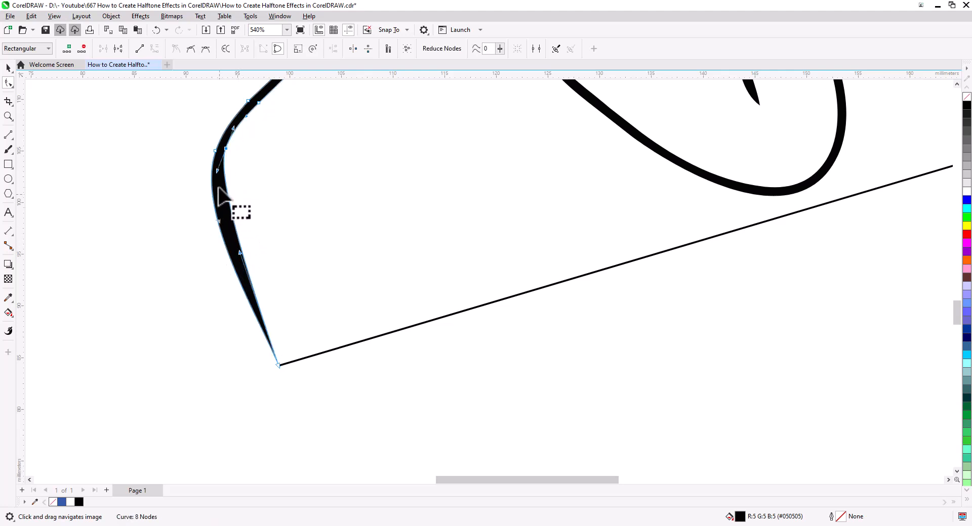
left_click_drag(216, 170, 214, 204)
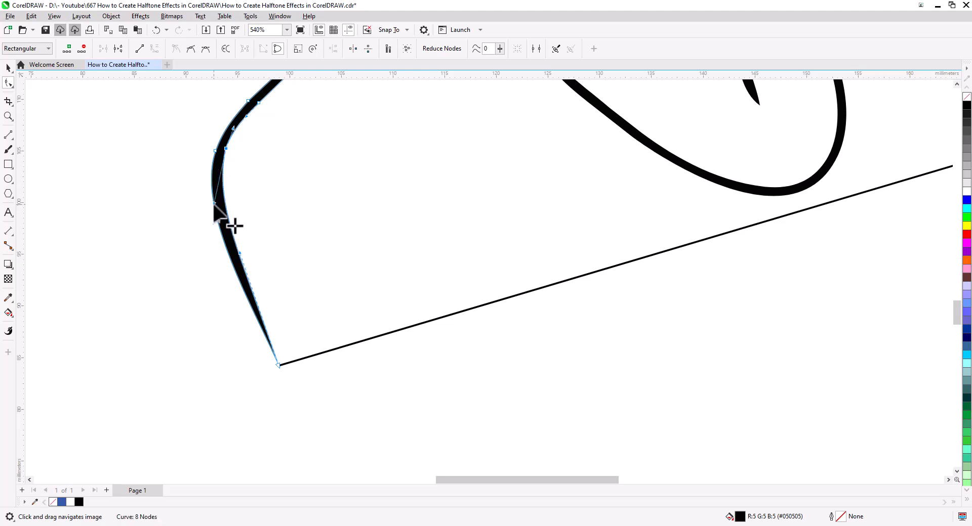
left_click(5, 70)
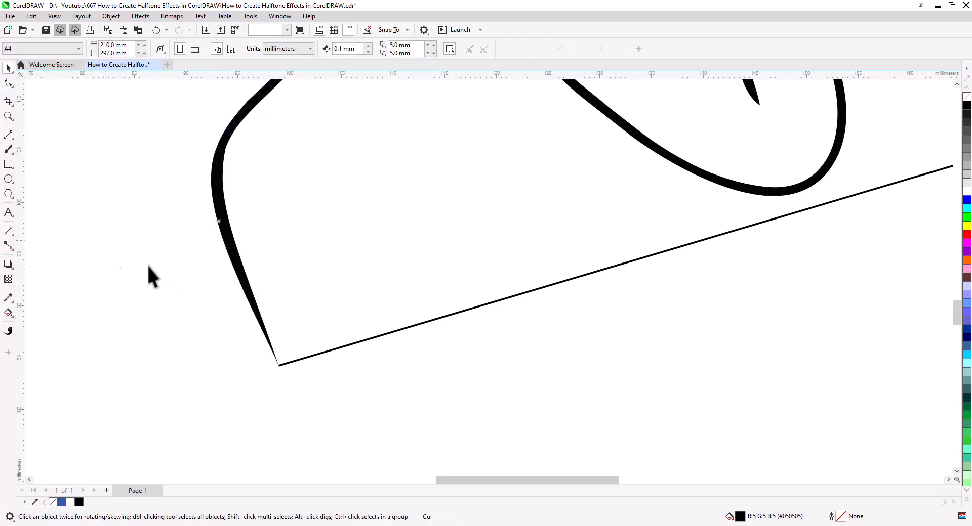
left_click(115, 246)
Try to fill the area enclosed by the shoulder strokes and the straight line with Smart Fill, and undo the fill
scroll(227, 363, "down", 6)
left_click_drag(285, 381, 265, 401)
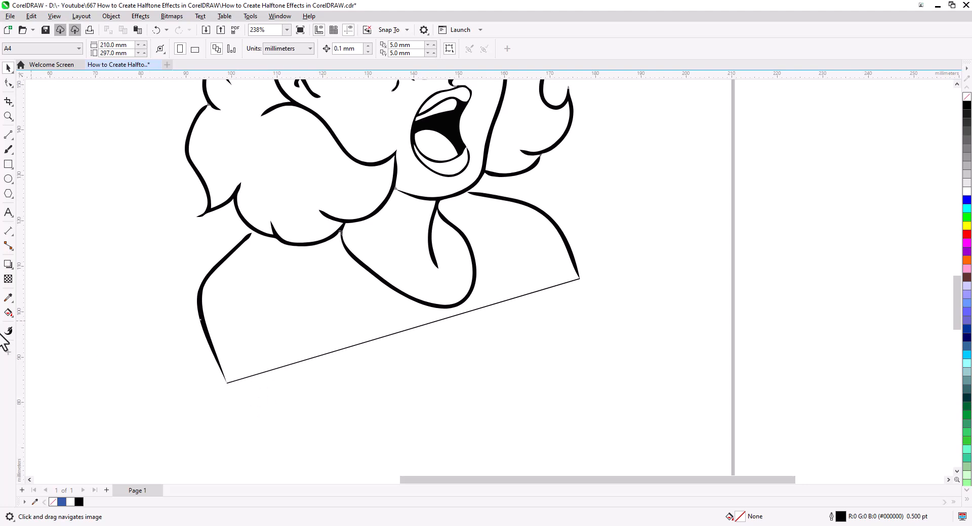
left_click(8, 313)
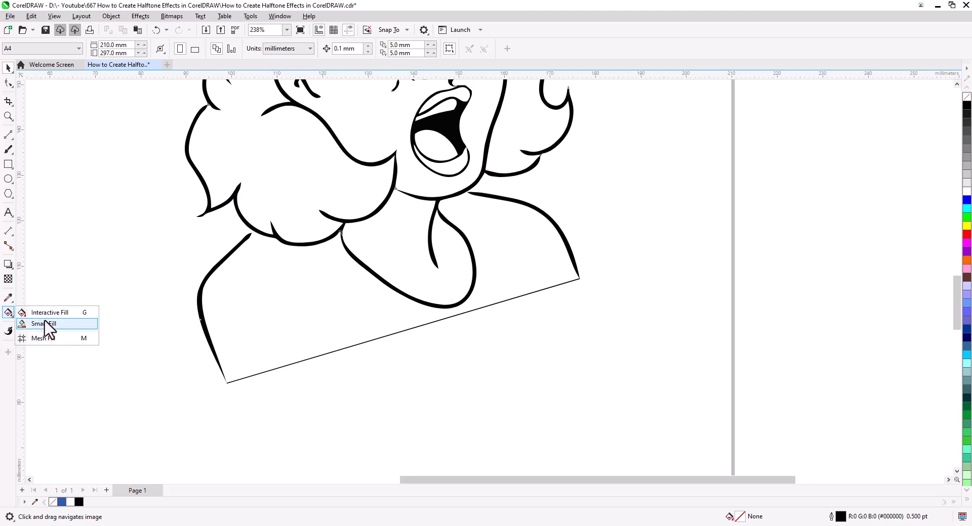
left_click(20, 321)
left_click(270, 329)
key("ctrl+z")
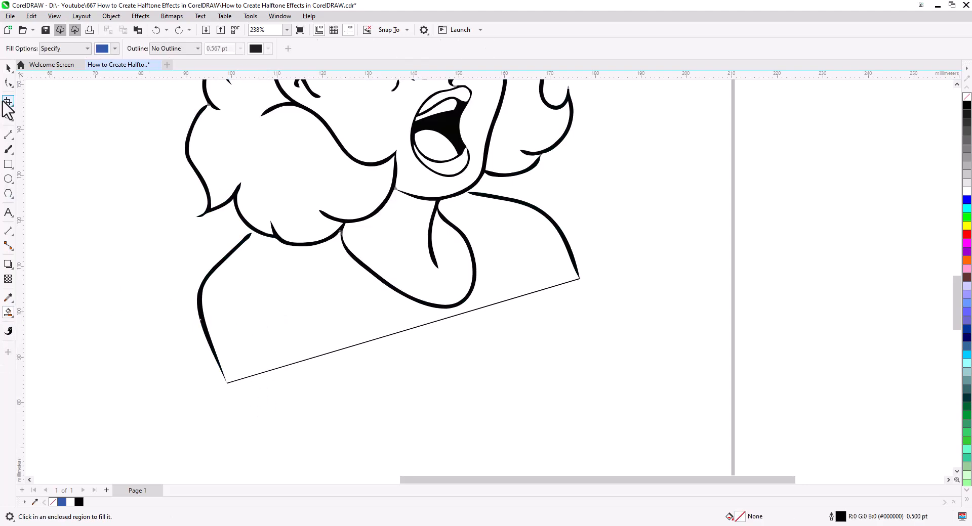
Bridge the gaps at the shoulder strokes' upper ends with two-point lines, about 1.9 mm at the hair and 3.7 mm at the jaw
left_click(8, 67)
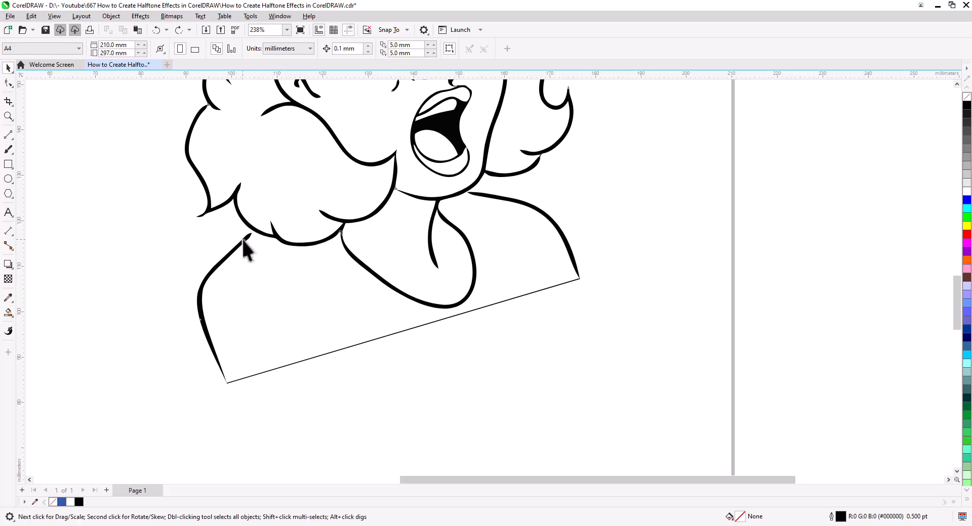
scroll(242, 248, "up", 2)
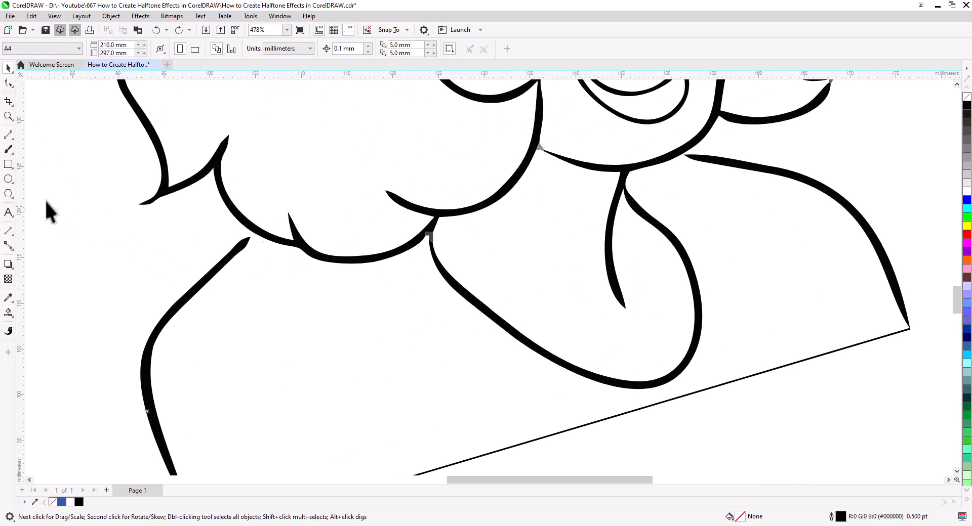
left_click(8, 134)
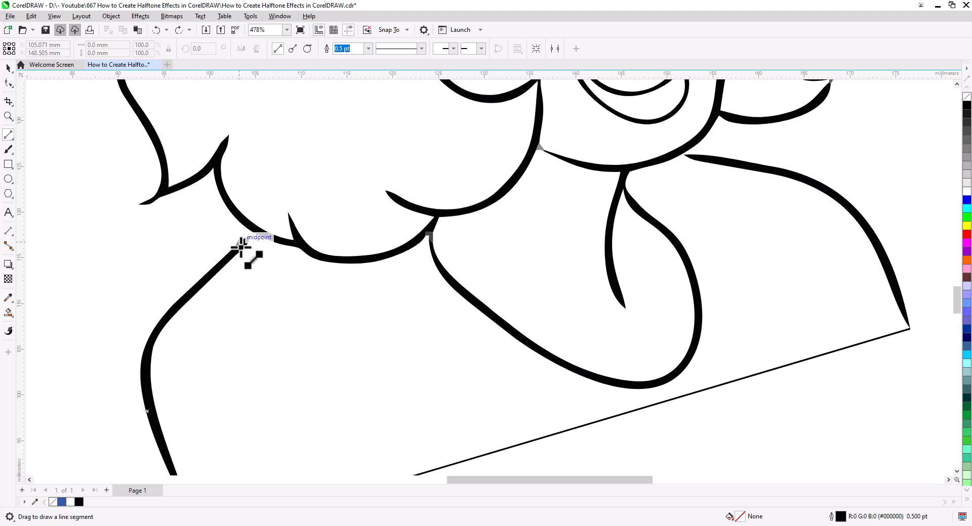
left_click_drag(240, 246, 254, 233)
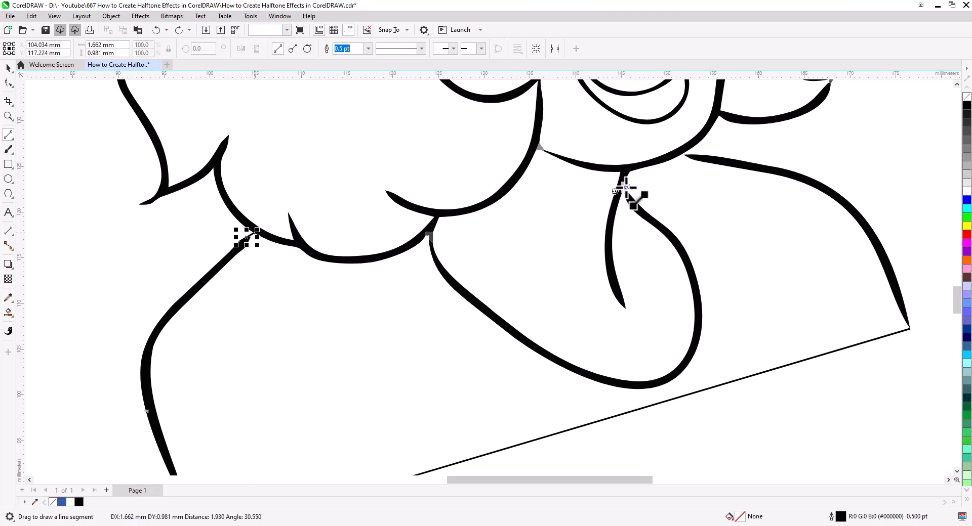
left_click_drag(706, 158, 664, 154)
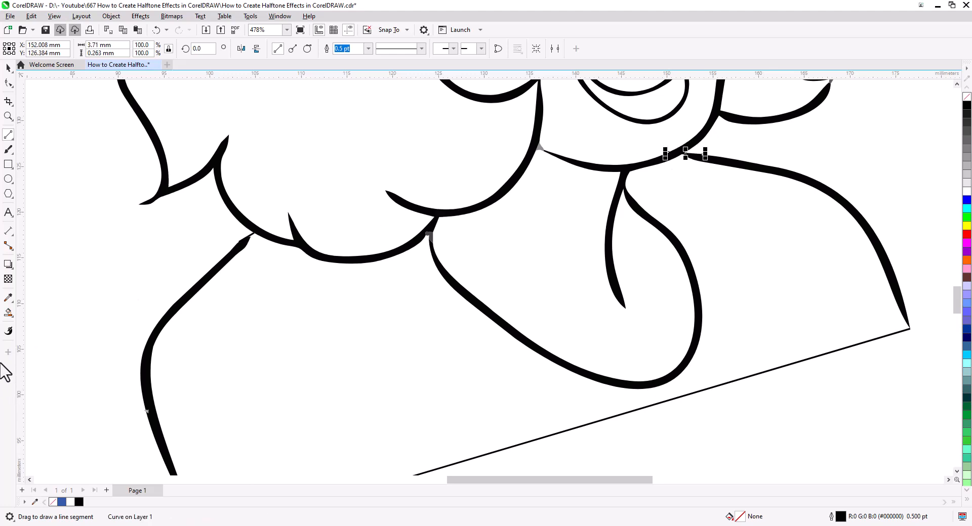
Fill the enclosed shoulder area with blue using Smart Fill
left_click(8, 313)
left_click(329, 369)
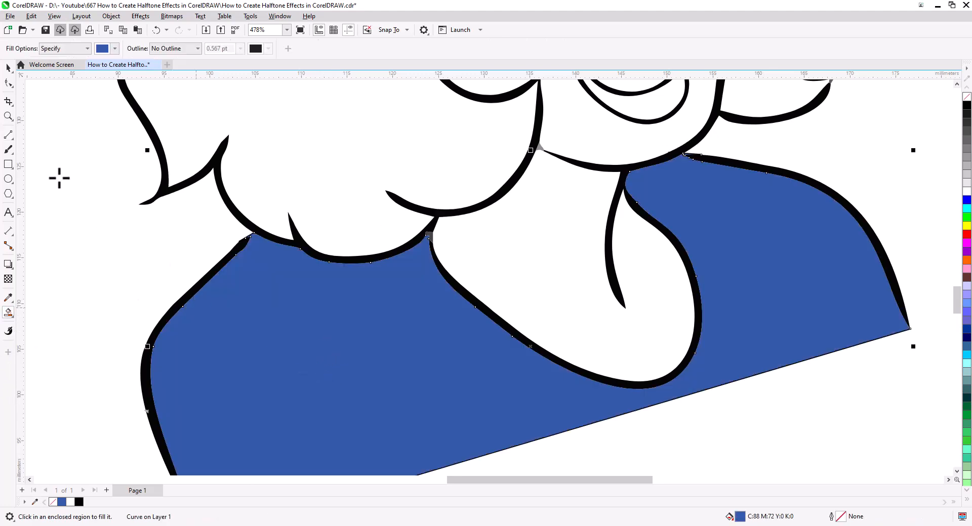
left_click(8, 68)
left_click(82, 200)
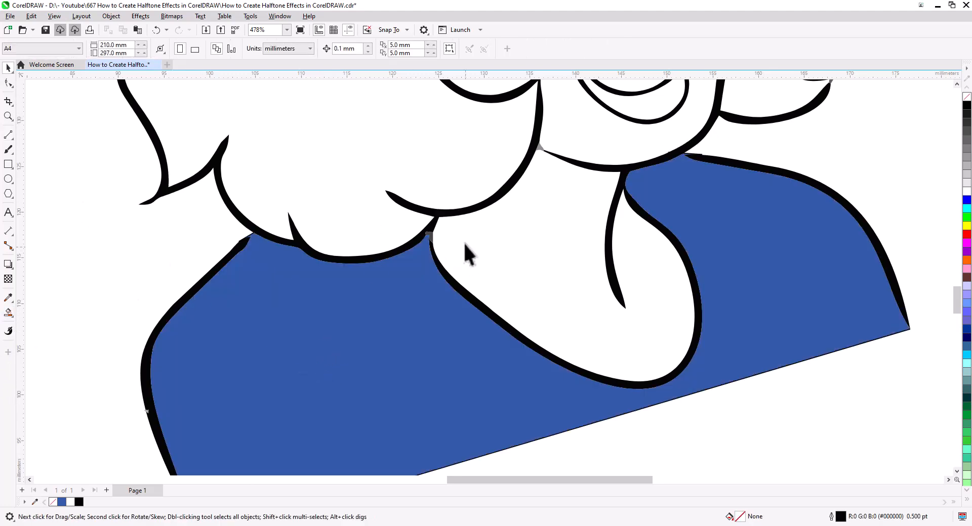
Weld the grey fragment where the neck meets the hair with the adjoining black line art
left_click(428, 239)
scroll(314, 269, "up", 2)
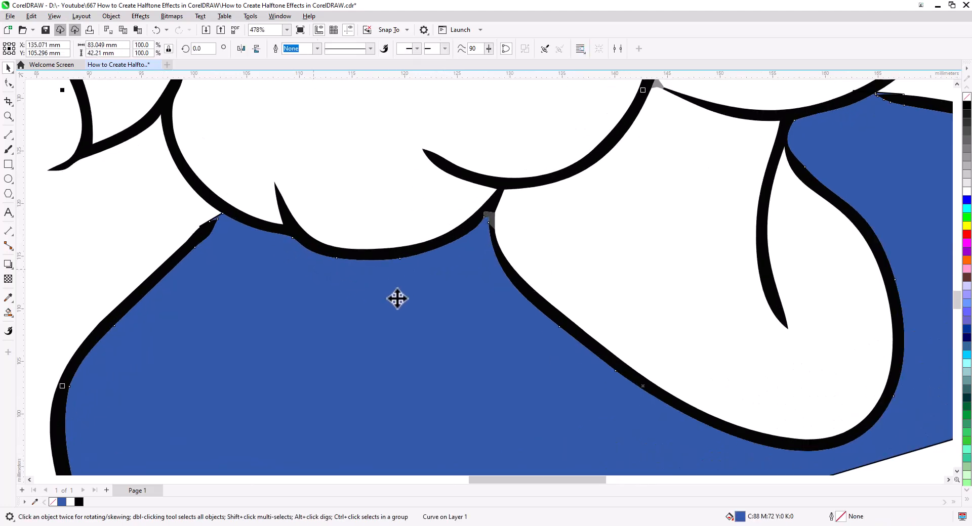
left_click(113, 211)
left_click_drag(421, 246, 529, 253)
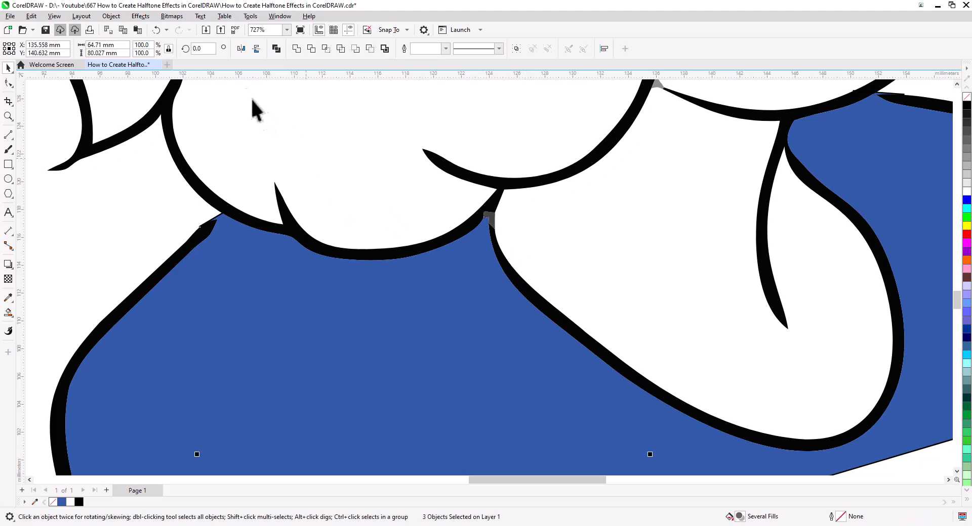
left_click(297, 49)
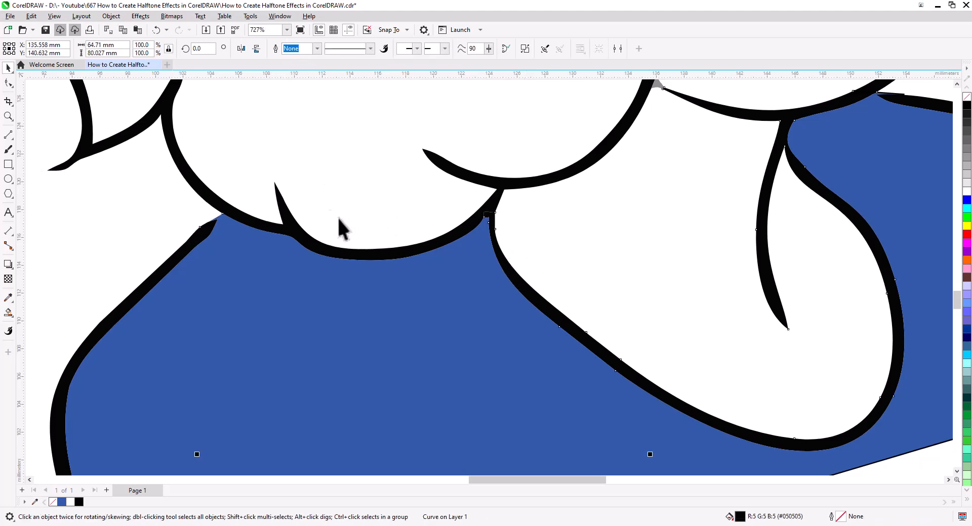
Cut the blue shoulder shape to the clipboard to expose the helper lines beneath it
scroll(388, 251, "down", 2)
scroll(537, 331, "down", 1)
left_click(593, 281)
left_click(571, 261)
right_click(565, 229)
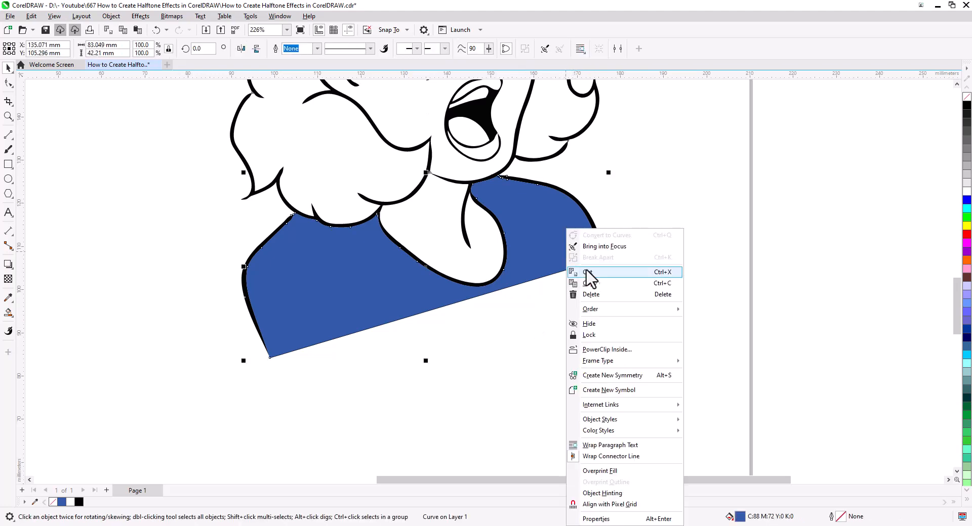
left_click(597, 290)
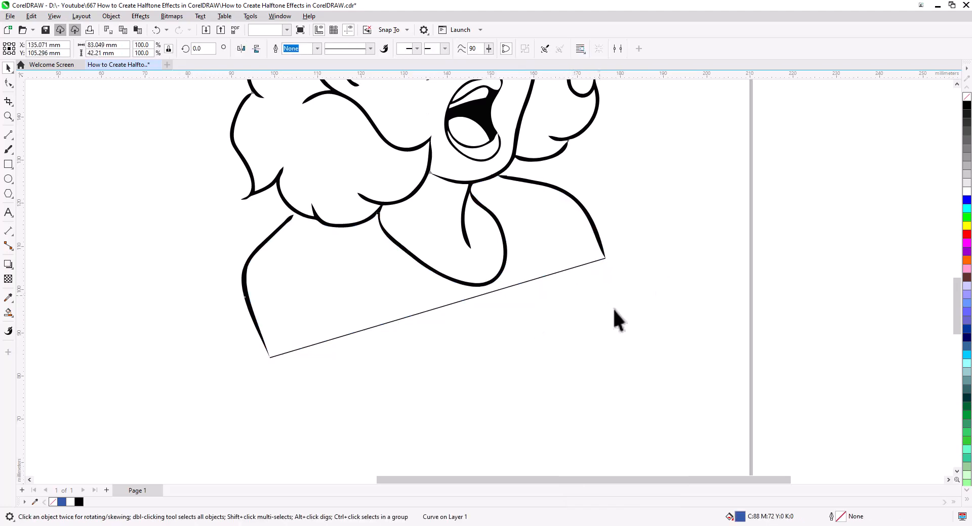
Delete the long straight line below the shoulders and the short bridging lines at the shoulder strokes' upper ends
left_click(588, 265)
key("Delete")
left_click_drag(620, 216, 480, 161)
key("Delete")
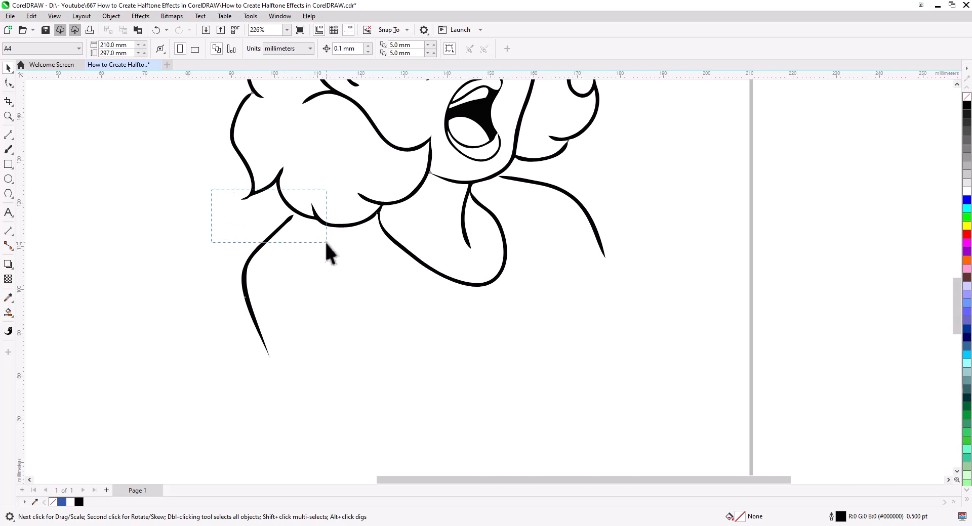
Paste the blue shoulder shape back into the drawing
key("ctrl+v")
left_click(546, 328)
scroll(456, 316, "down", 1)
scroll(456, 316, "down", 2)
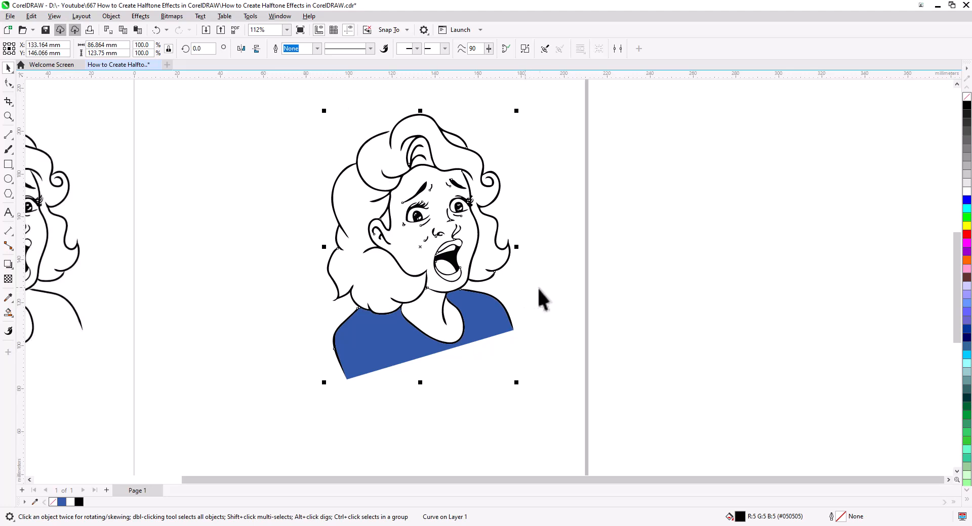
left_click(523, 328)
Fill the large back section of hair and the small area between the ear and the temple with blue using Smart Fill
scroll(476, 255, "up", 6)
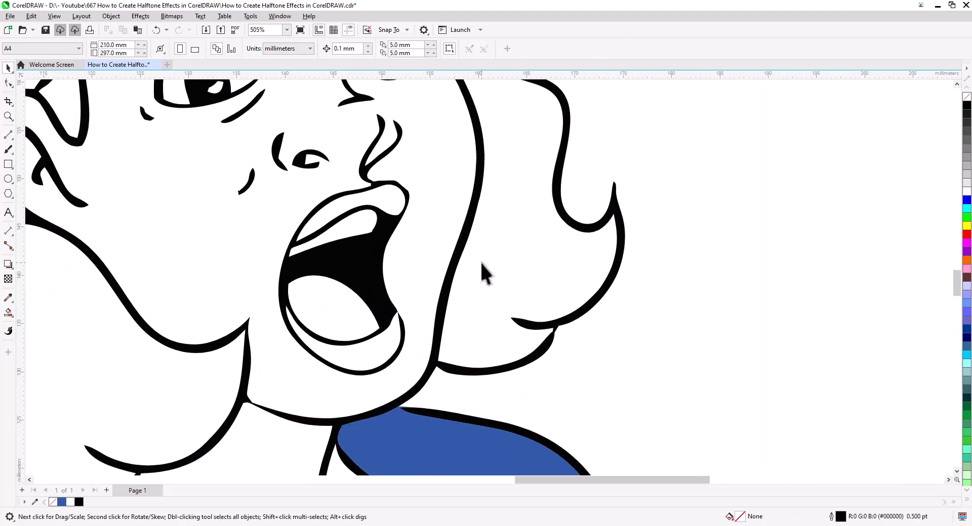
scroll(422, 306, "down", 2)
left_click_drag(363, 327, 507, 363)
left_click_drag(397, 388, 392, 347)
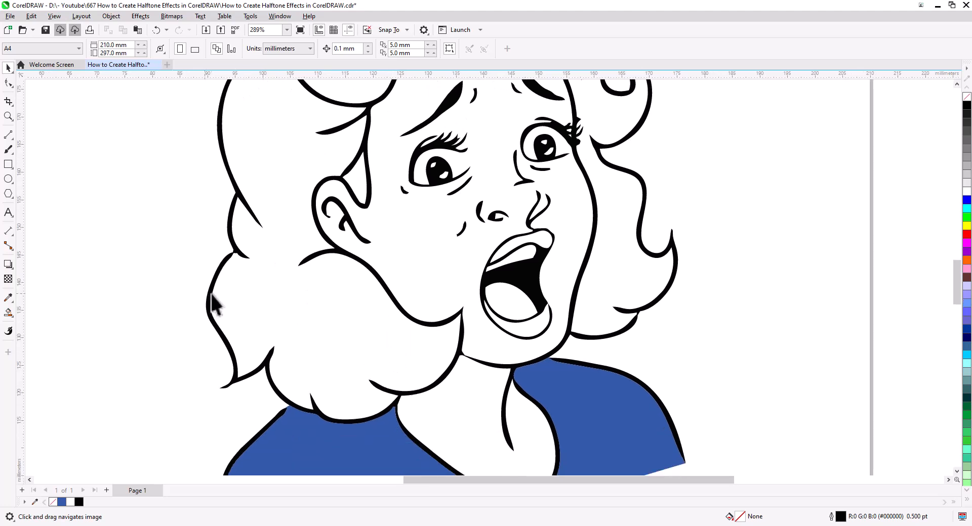
left_click(9, 313)
left_click(319, 314)
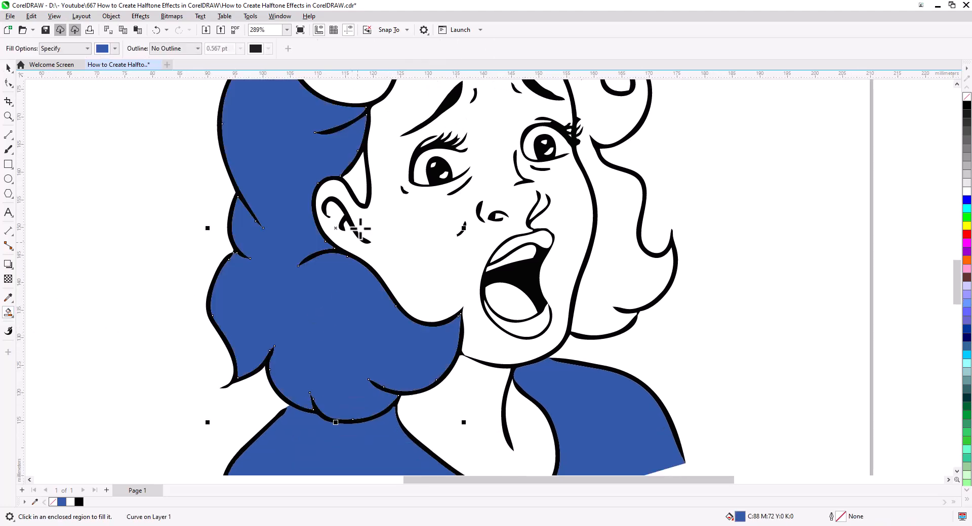
left_click(362, 186)
Fill the inside of the curl above the forehead and the narrow strand on the upper right of the hair with blue
left_click_drag(373, 224, 271, 419)
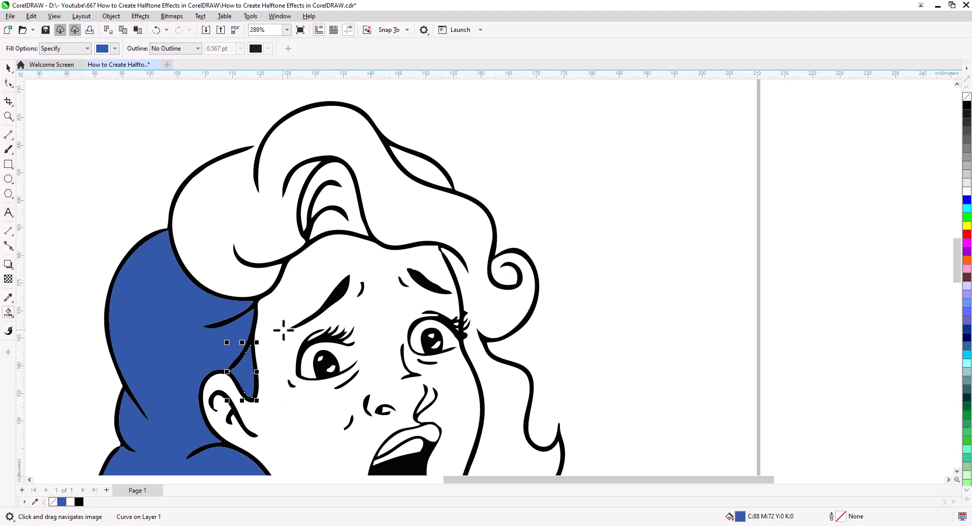
left_click(349, 201)
left_click(421, 169)
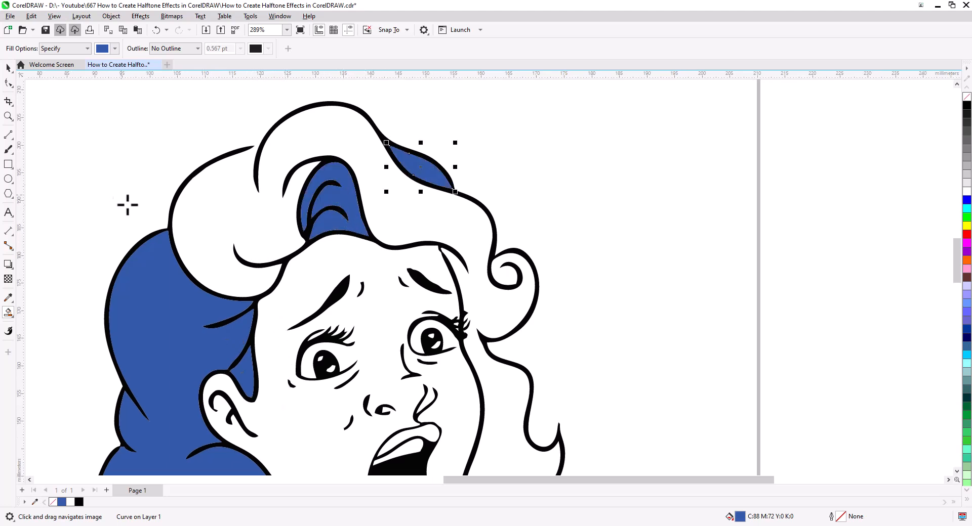
Close the gap at the top of the hair with a line about 4.4 mm by 1.1 mm, and Smart Fill the front hair blue
left_click(8, 135)
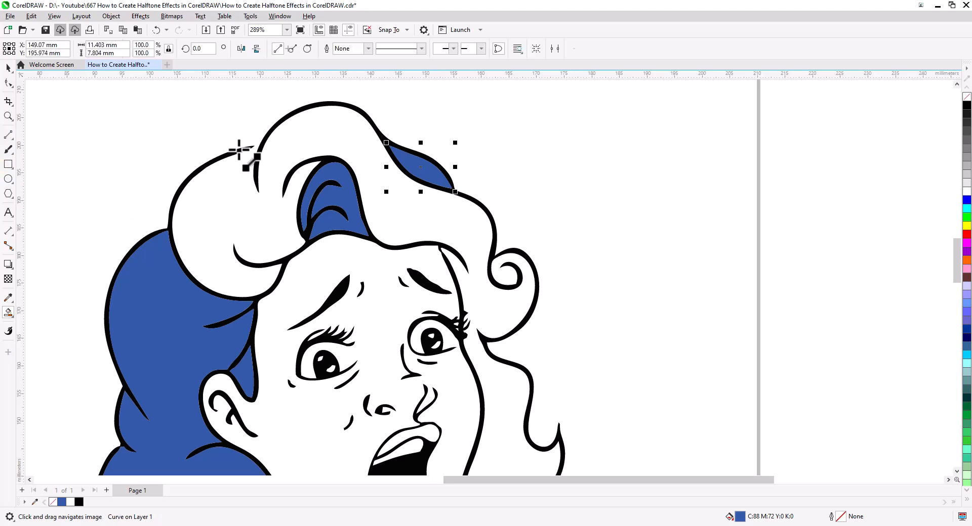
left_click_drag(243, 147, 266, 142)
left_click(8, 327)
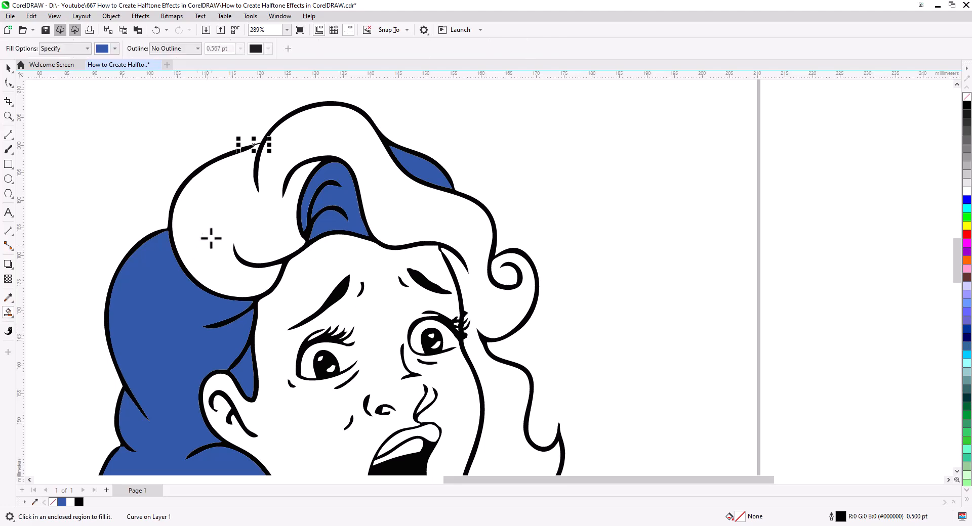
left_click(206, 250)
left_click(8, 67)
left_click(159, 190)
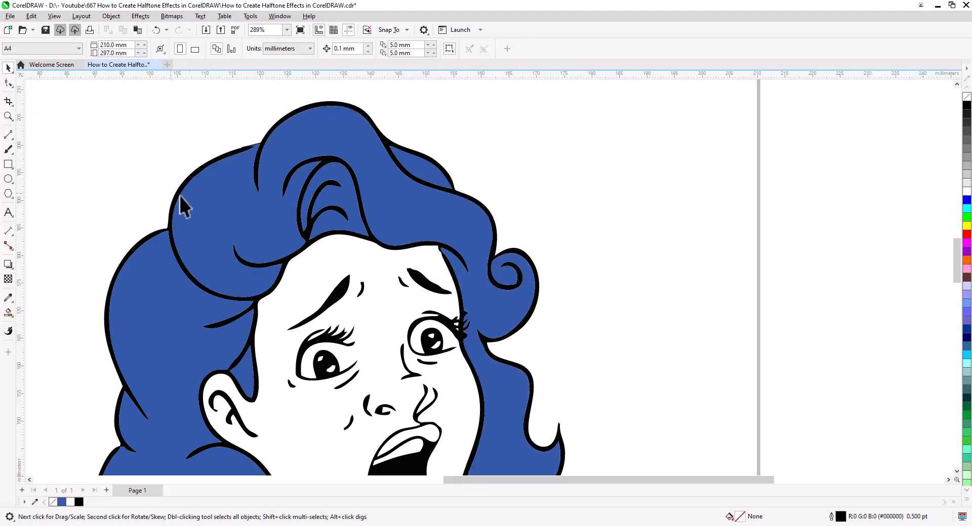
Fill the upper lip, tongue and lower lip with blue using Smart Fill
scroll(307, 310, "down", 3)
scroll(306, 310, "up", 3)
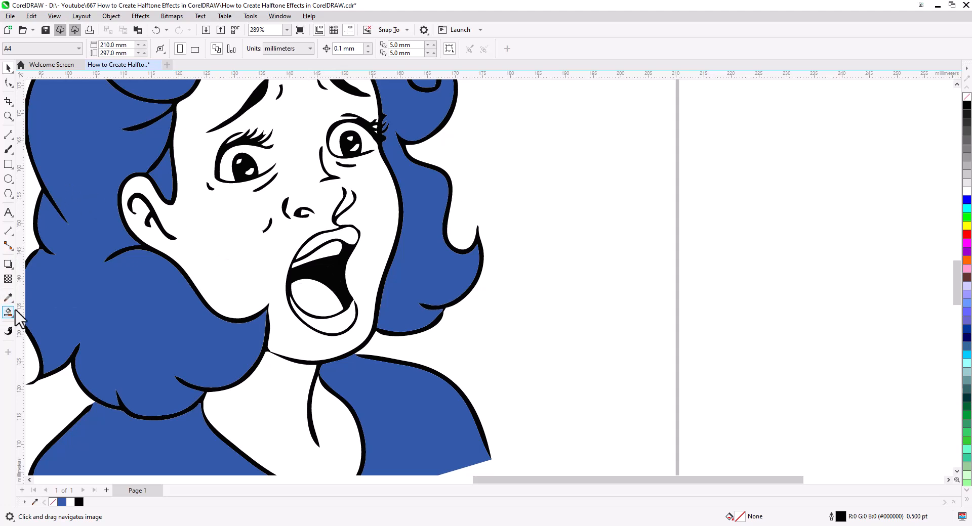
left_click(7, 313)
left_click(343, 243)
left_click(322, 296)
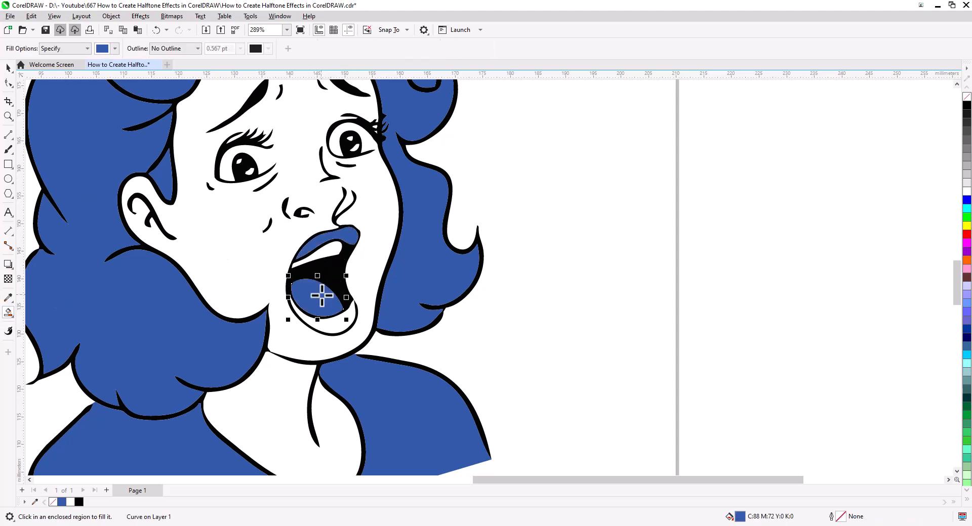
left_click(335, 326)
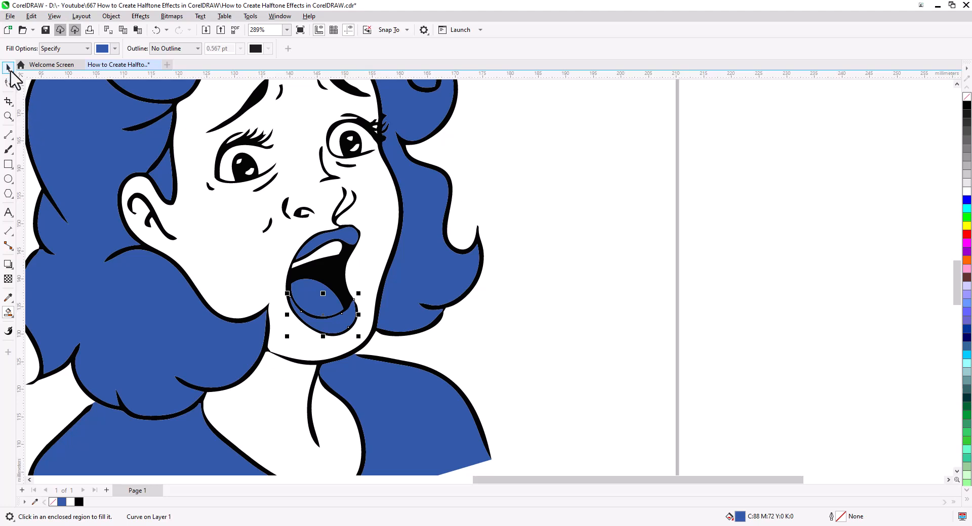
Delete the short bridging line at the top of the hair
left_click(8, 68)
scroll(218, 238, "down", 3)
scroll(305, 292, "down", 2)
left_click(298, 170)
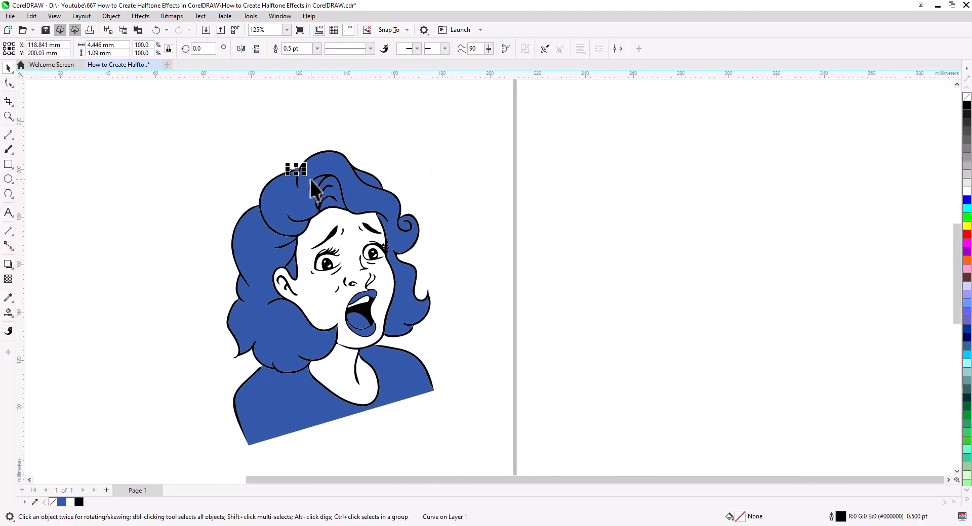
key("Delete")
Weld the small blue area above the ear with the large back hair shape
left_click(294, 270)
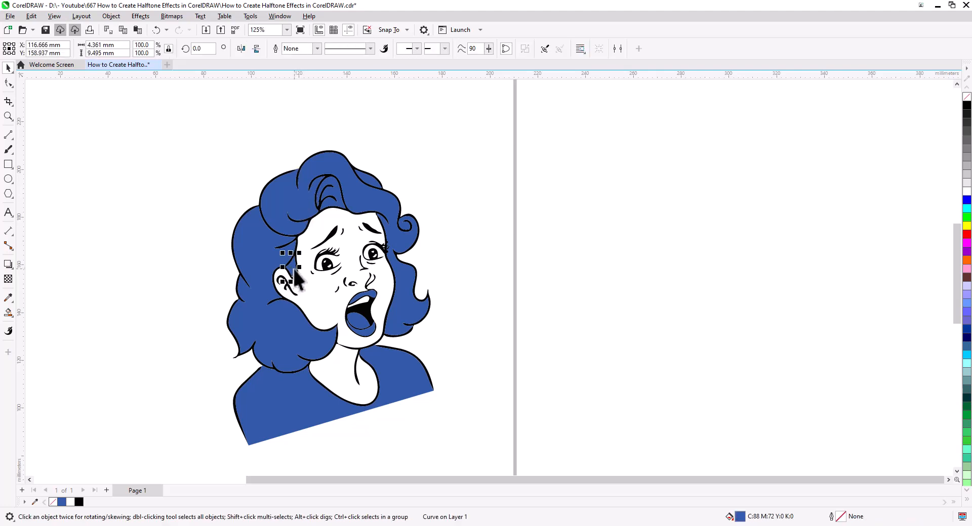
left_click(257, 247, "shift")
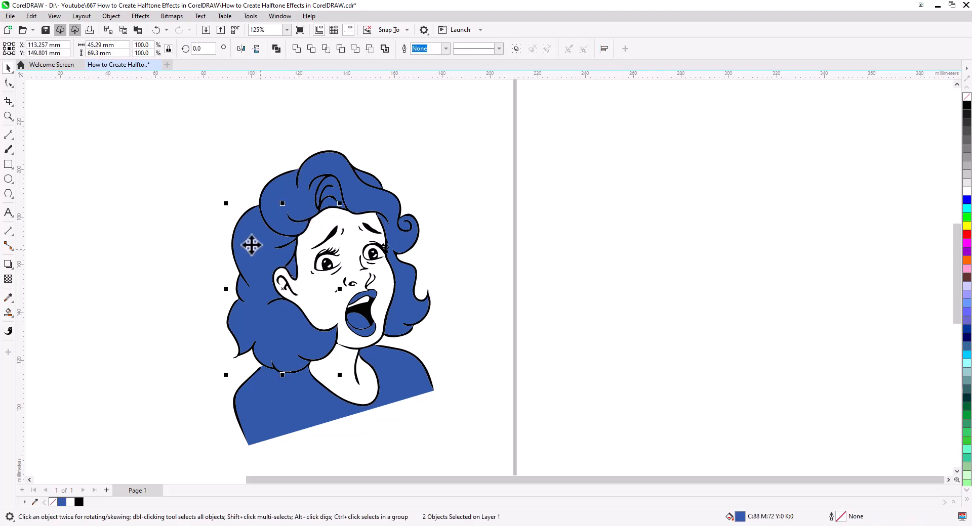
left_click(296, 48)
left_click_drag(475, 251, 489, 214)
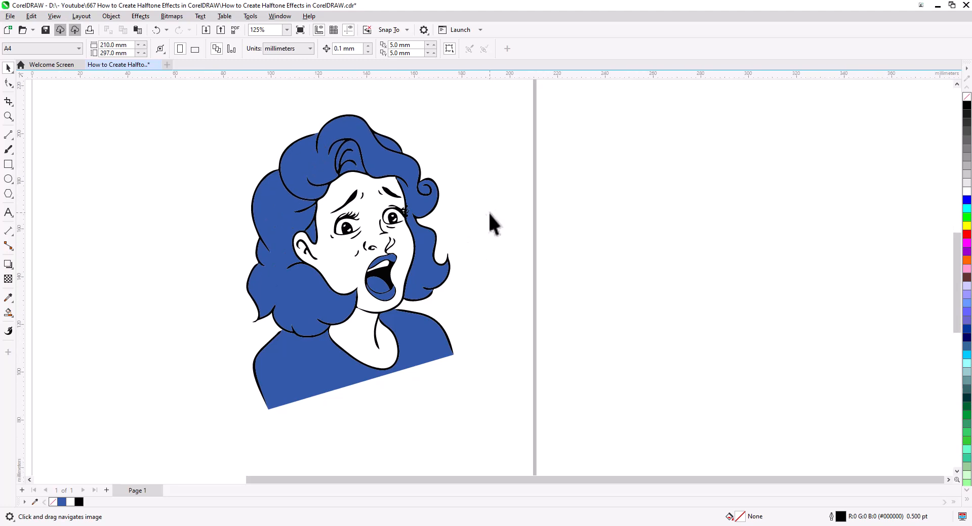
Save the document and recolor the shoulders shape dark gray
key("ctrl+s")
left_click_drag(514, 274, 530, 260)
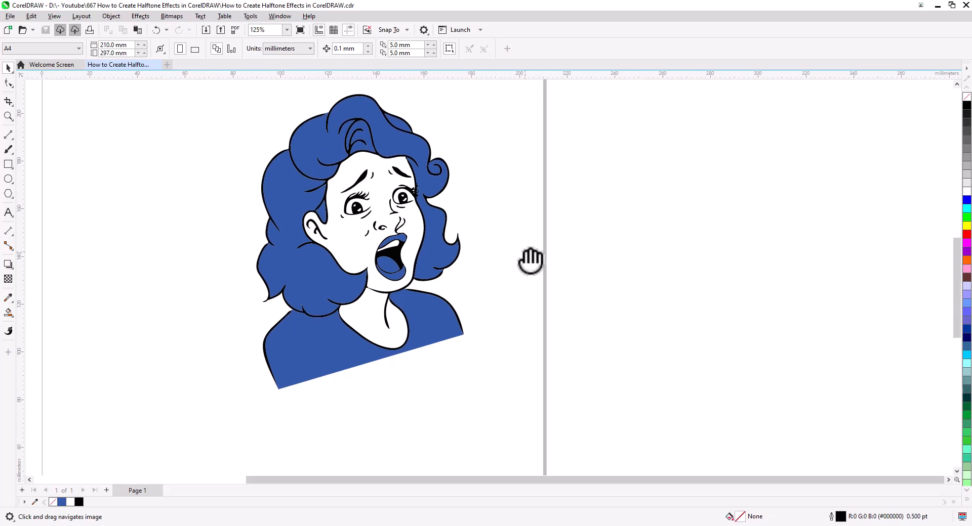
left_click(319, 372)
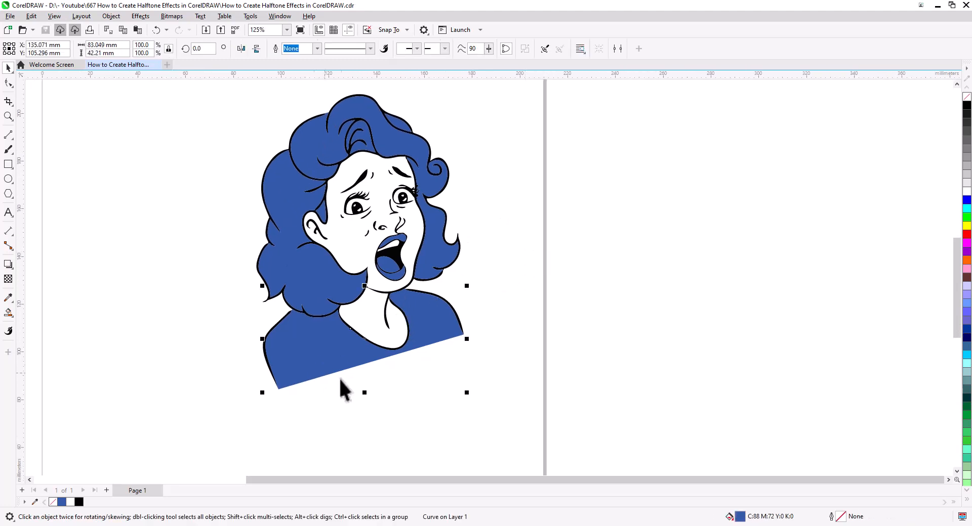
left_click(967, 140)
left_click(722, 253)
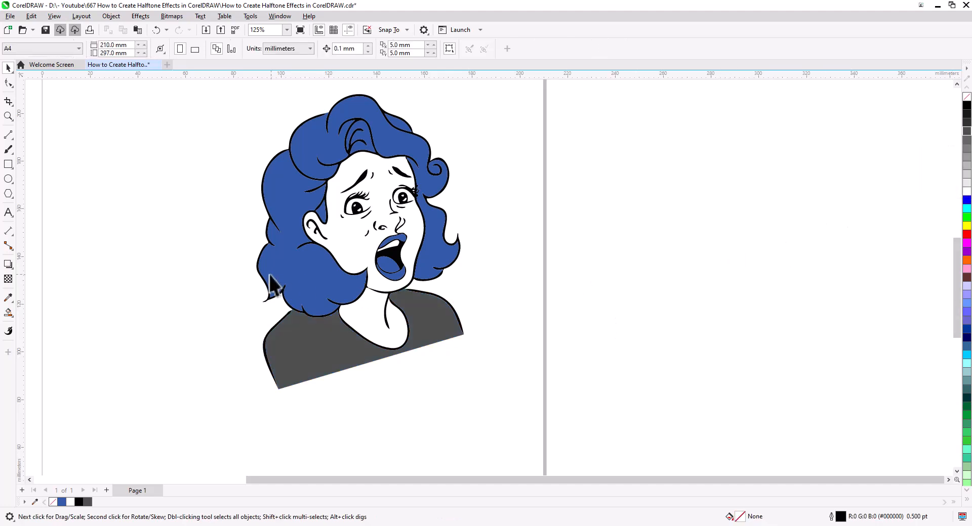
Recolor the large back hair shape behind the ear black
scroll(329, 282, "up", 2)
left_click(338, 279)
scroll(354, 297, "down", 1)
left_click_drag(357, 309, 329, 324)
left_click(966, 106)
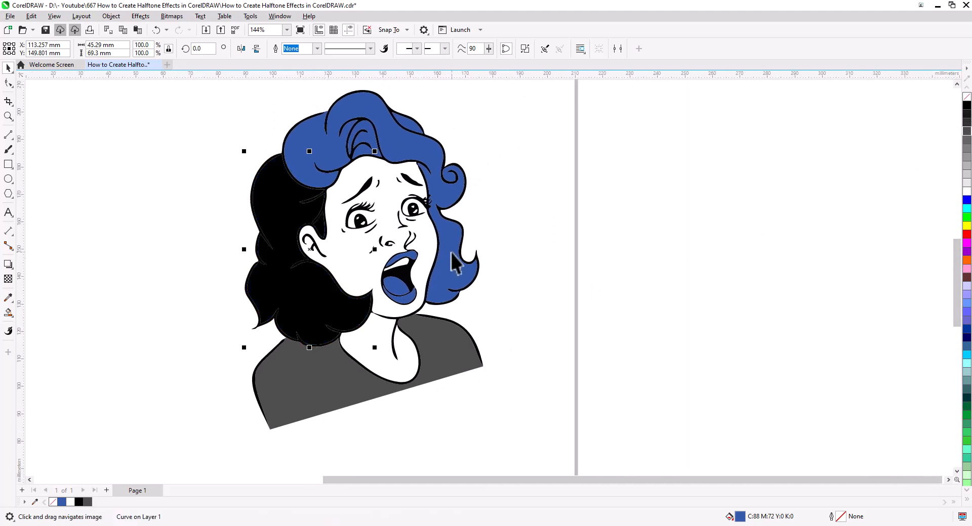
Apply a linear fountain fill to the back hair, from black in the lower curls to white at its upper edge
left_click(8, 316)
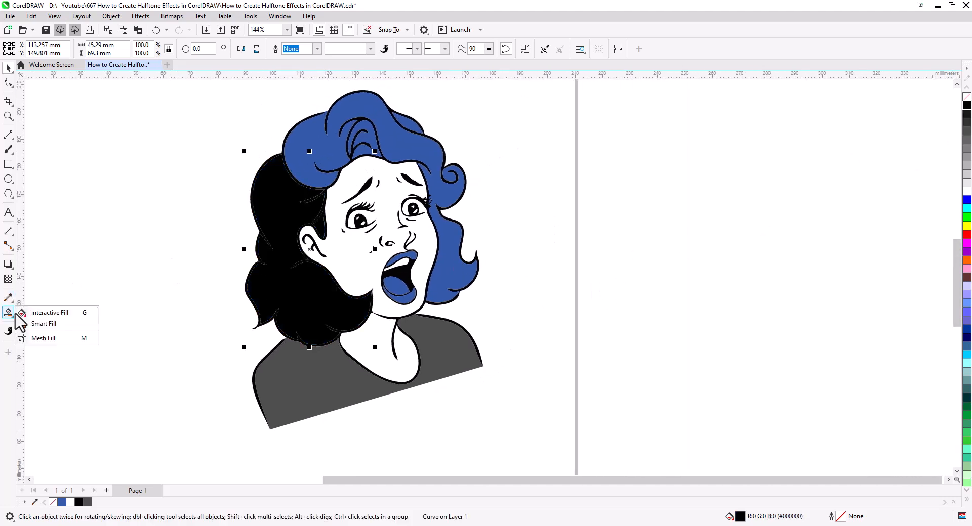
left_click(45, 313)
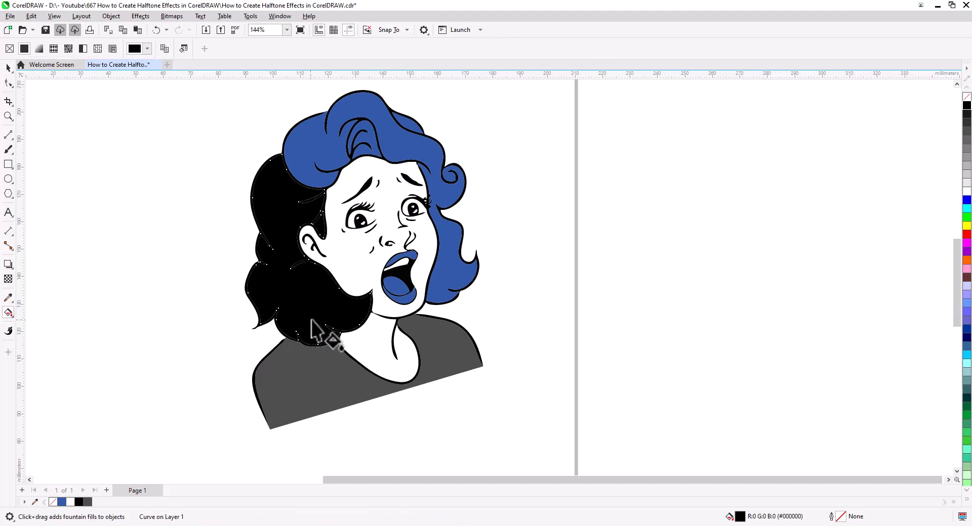
left_click_drag(316, 308, 252, 158)
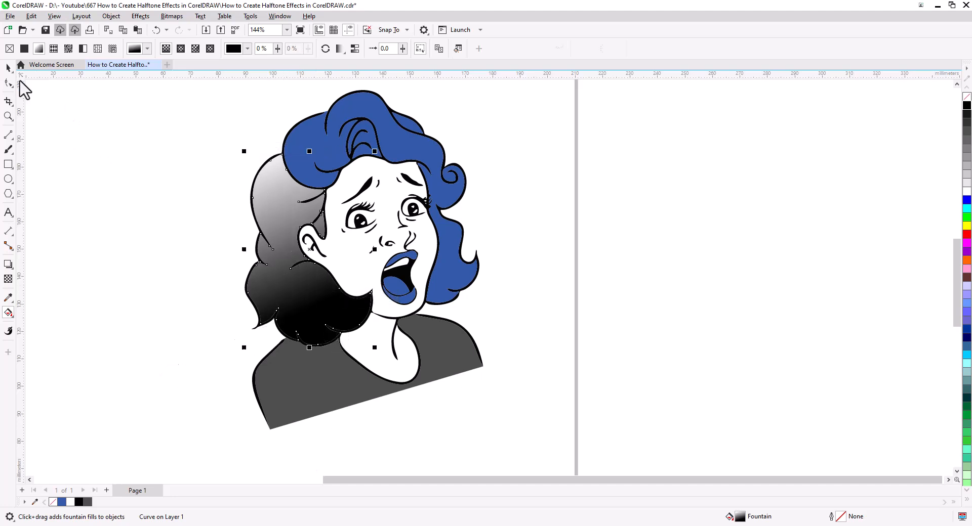
left_click(8, 67)
Copy only the fill of the back hair to the front hair, the small hair patch behind it, the lips and the tongue
left_click_drag(139, 217, 102, 257)
left_click(280, 181)
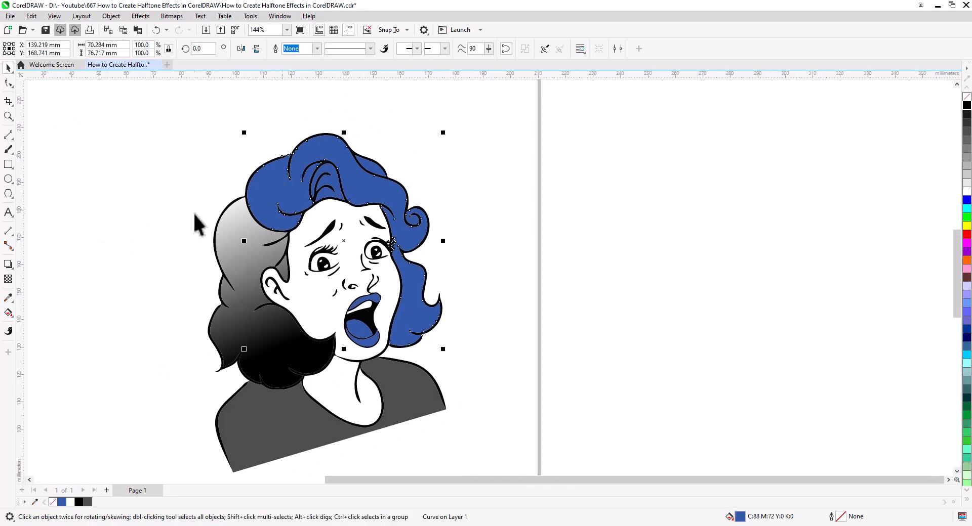
left_click(371, 167, "shift")
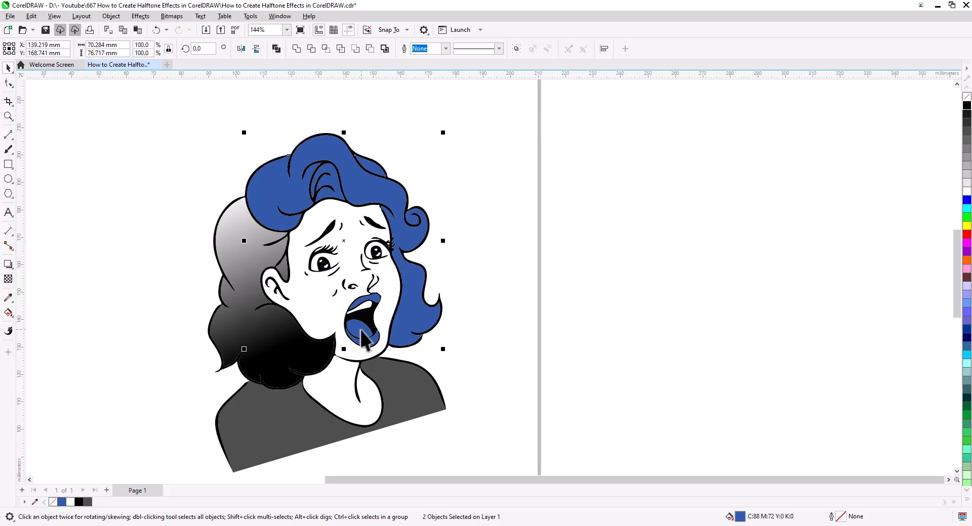
left_click(368, 344, "shift")
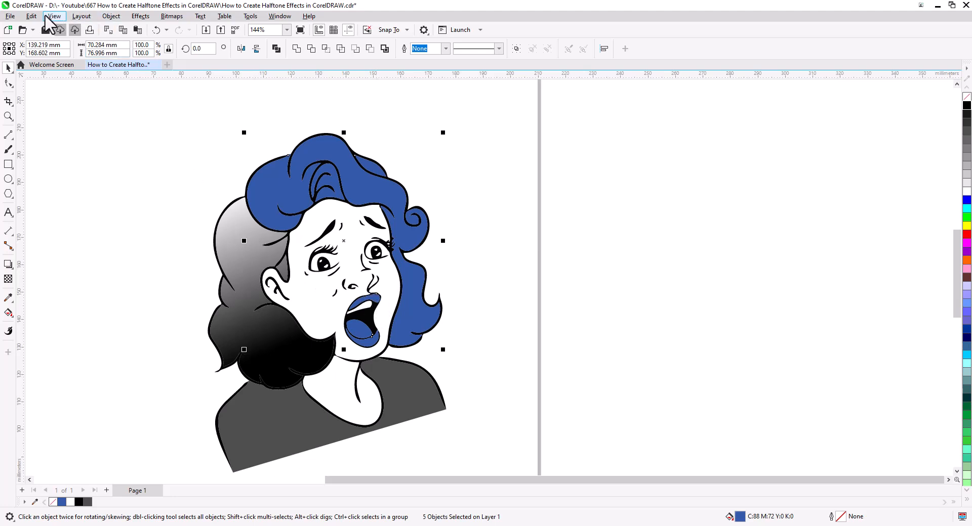
left_click(29, 16)
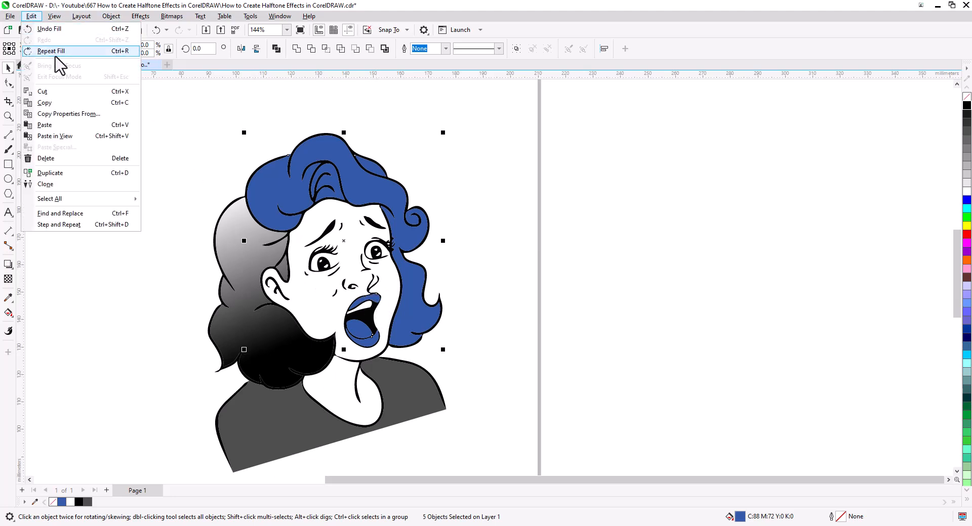
left_click(80, 114)
left_click(402, 254)
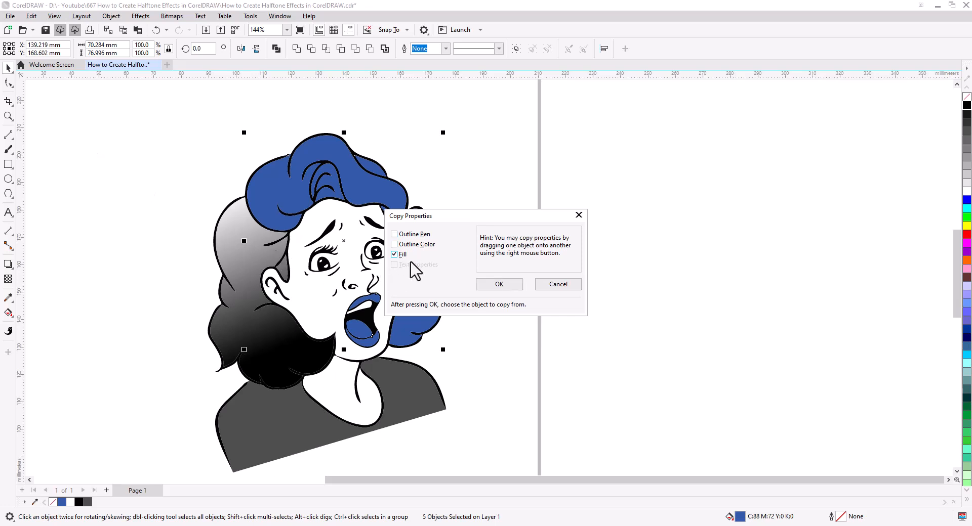
left_click(501, 286)
left_click(250, 326)
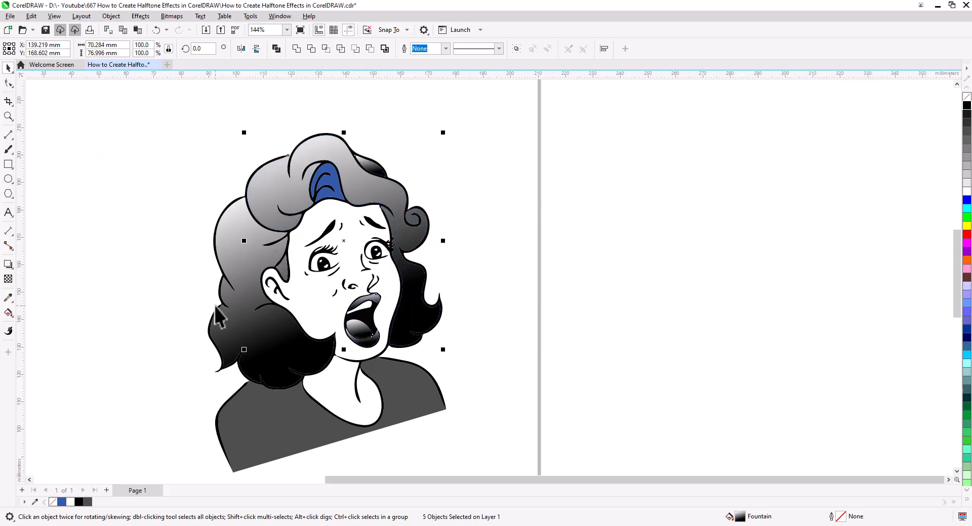
Redirect the front hair's fountain fill so it runs from black at the crown to white in the lower curl beside the cheek
left_click(419, 307)
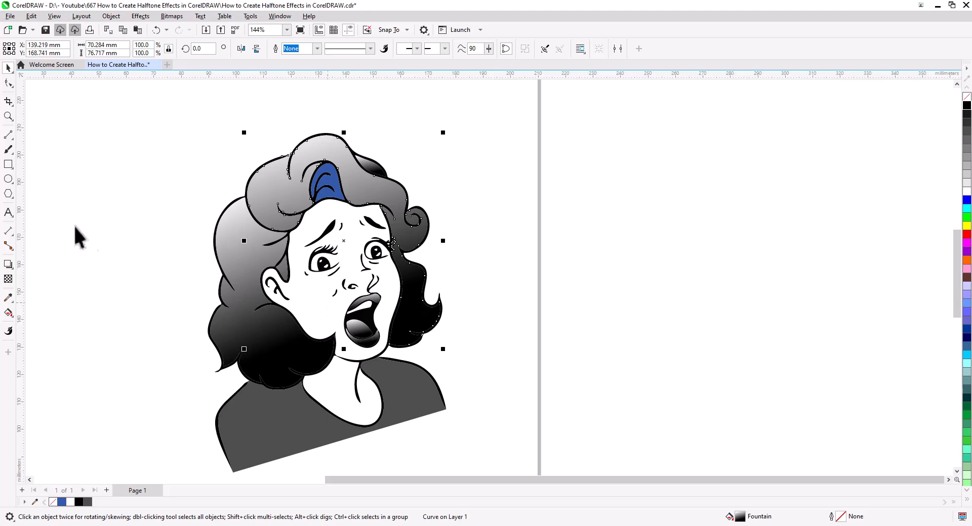
left_click(8, 313)
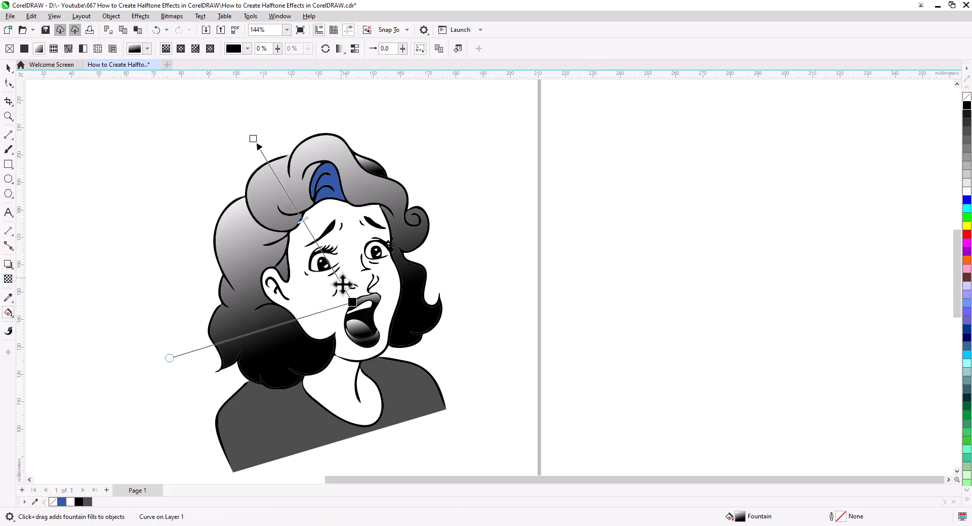
left_click_drag(352, 304, 424, 334)
left_click_drag(289, 135, 273, 155)
Copy a fountain fill to the blue lock above the forehead and adjust it to fade from black to white across the lock
left_click(328, 185)
left_click(8, 68)
left_click(31, 15)
left_click(70, 116)
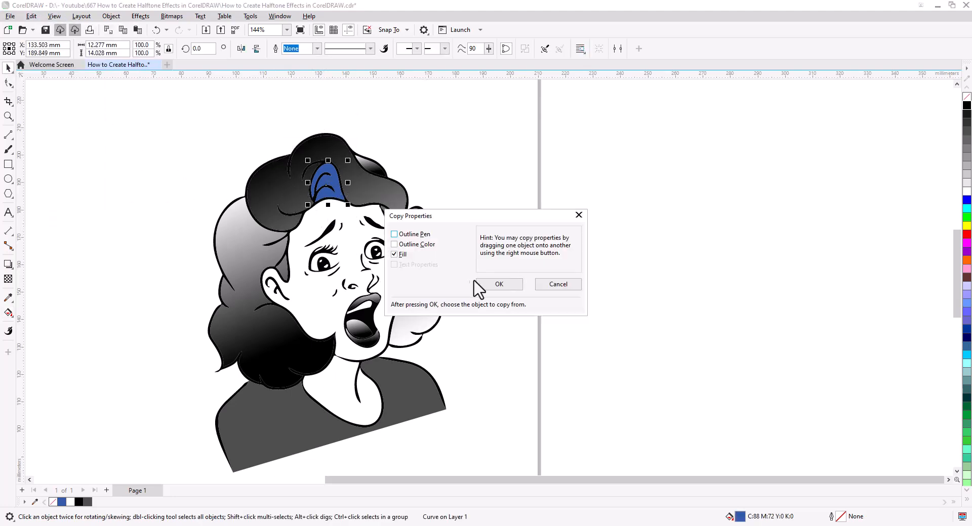
left_click(486, 282)
left_click(250, 336)
left_click(8, 313)
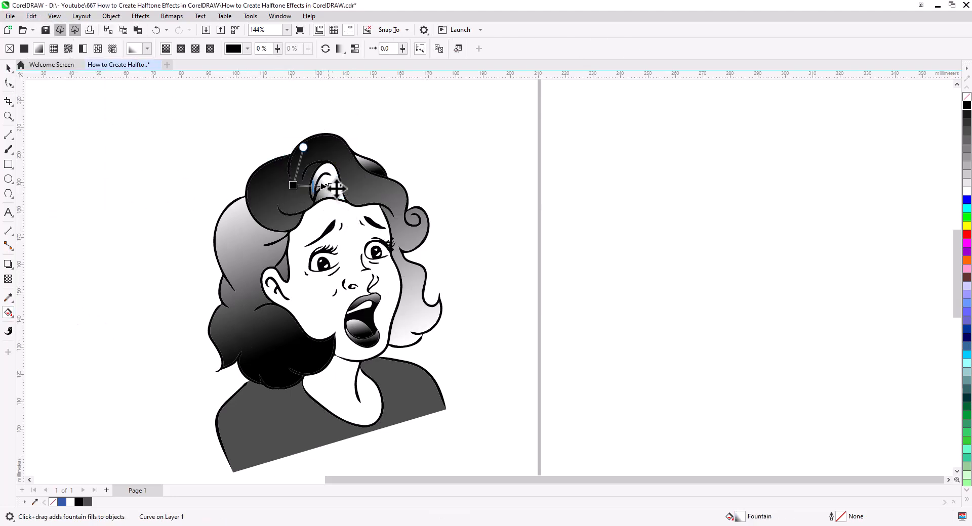
left_click_drag(318, 190, 326, 179)
Fill the small hair patch behind the crown with solid black
left_click(369, 167)
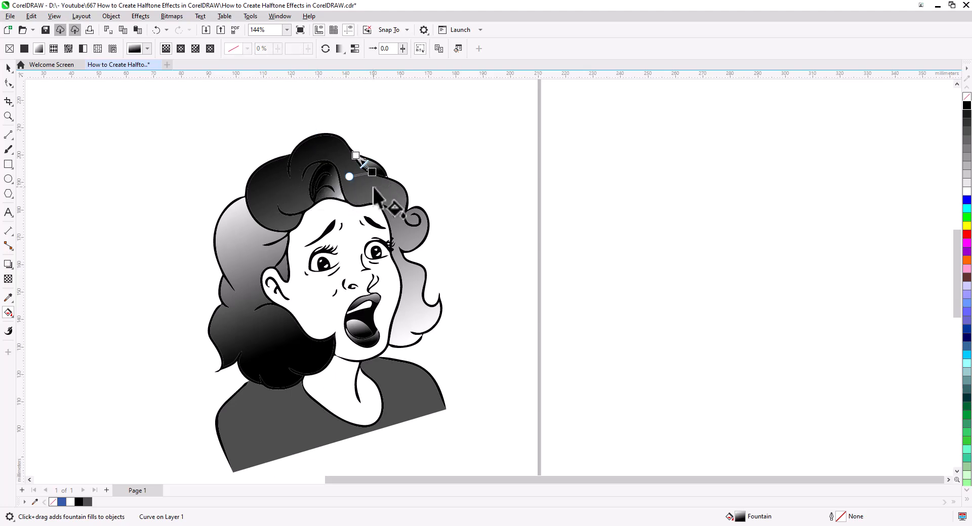
left_click(8, 67)
left_click(965, 105)
Extend the front hair's fountain fill beyond the lower curl so the curl beside the cheek turns gray
left_click(416, 311)
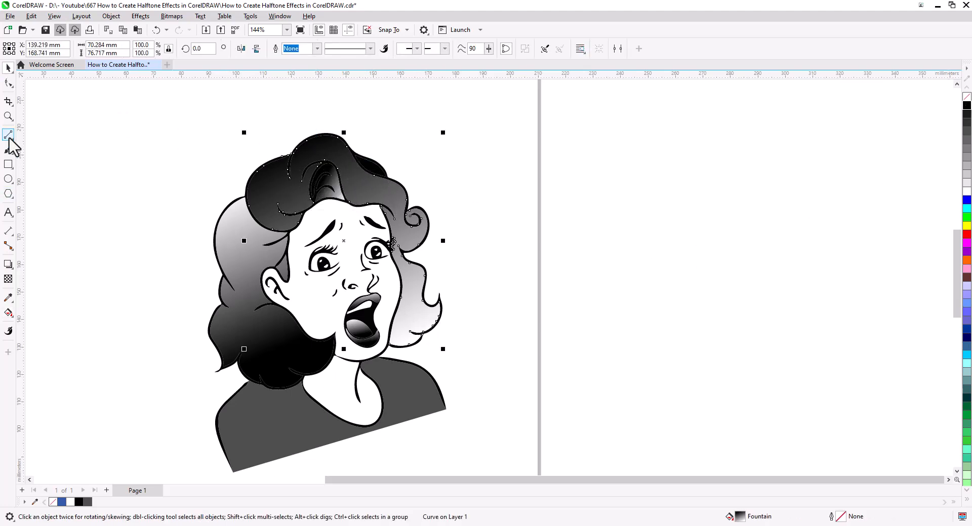
left_click(7, 311)
left_click_drag(423, 334, 462, 383)
left_click(8, 68)
Readjust the fountain fills of the upper lip, tongue and lower lip so each fades from black to lighter gray
left_click_drag(363, 351, 380, 294)
left_click(329, 316)
left_click(8, 313)
scroll(331, 321, "up", 2)
left_click_drag(290, 303, 306, 295)
left_click(319, 226)
left_click_drag(332, 235, 373, 199)
left_click_drag(299, 238, 307, 234)
left_click(322, 289)
left_click_drag(322, 289, 343, 322)
left_click_drag(297, 244, 310, 270)
left_click_drag(344, 323, 343, 314)
left_click(9, 68)
left_click(633, 259)
Select the back hair shape and open the Pointillizer effect settings
scroll(357, 291, "down", 1)
left_click_drag(367, 283, 423, 343)
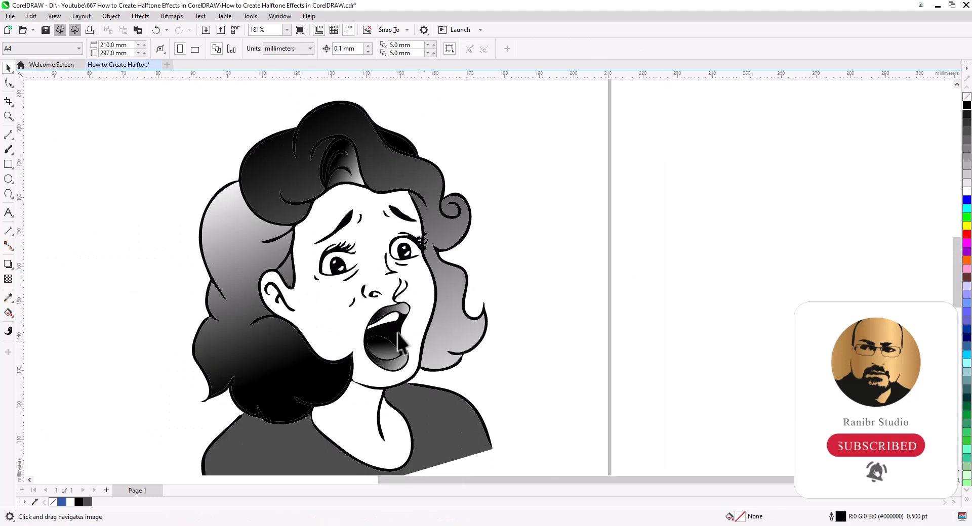
left_click(297, 372)
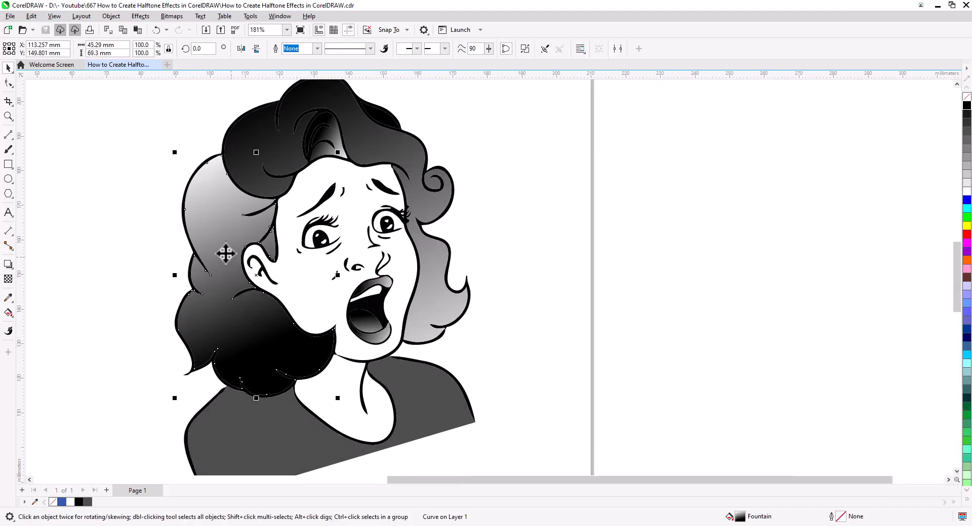
left_click(140, 16)
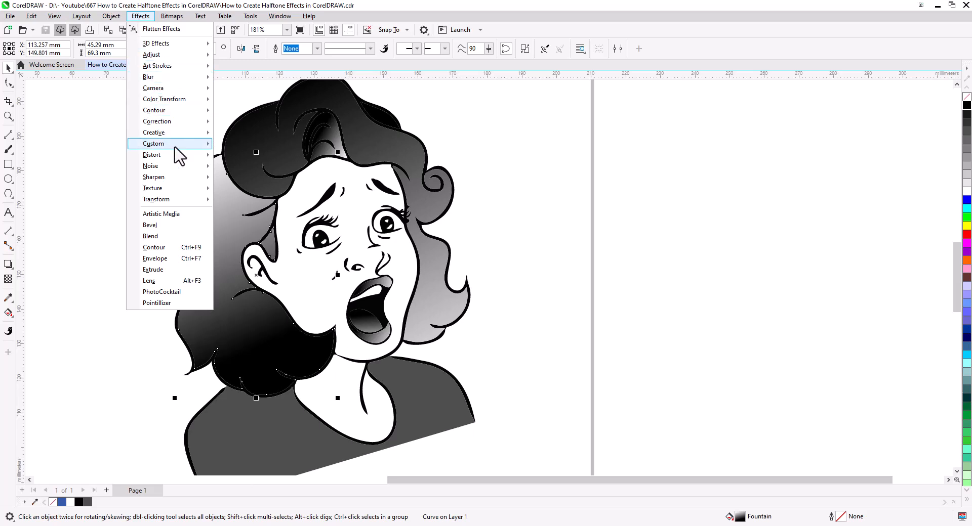
left_click(157, 302)
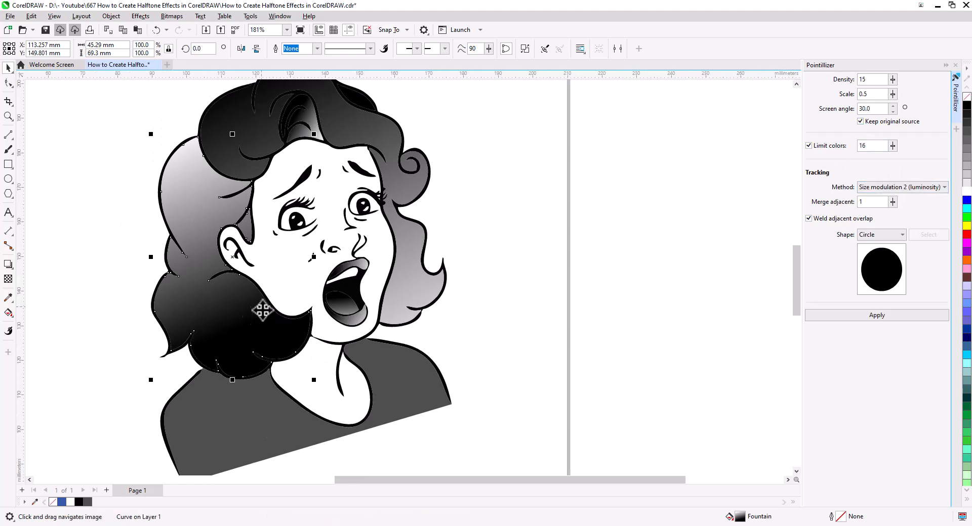
Reverse the back hair's fountain fill so black starts at its upper part and fades to light gray in the lower curls
left_click(6, 314)
left_click_drag(239, 326, 286, 407)
left_click_drag(186, 165, 185, 182)
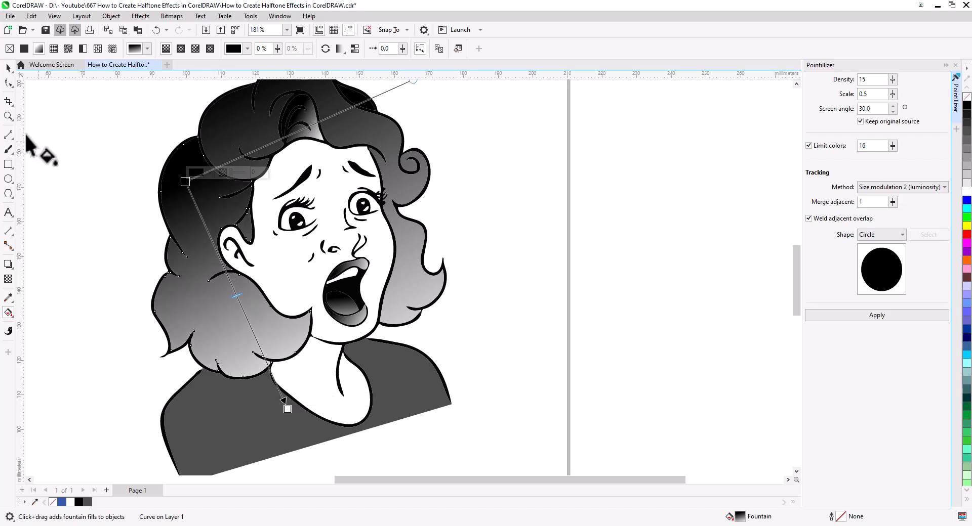
left_click(8, 67)
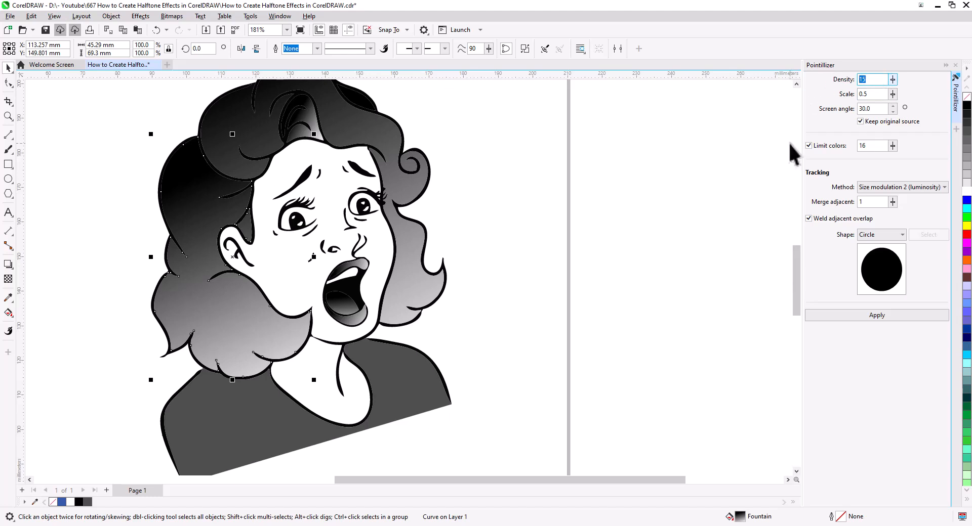
Try the Pointillizer on the back hair with density 25 and scale 0.5, and undo it
left_click(877, 315)
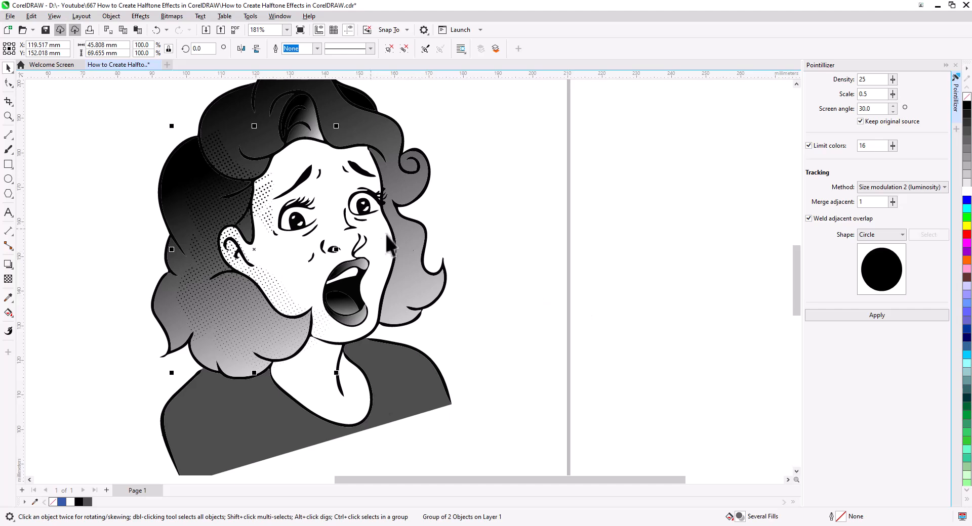
key("ctrl+z")
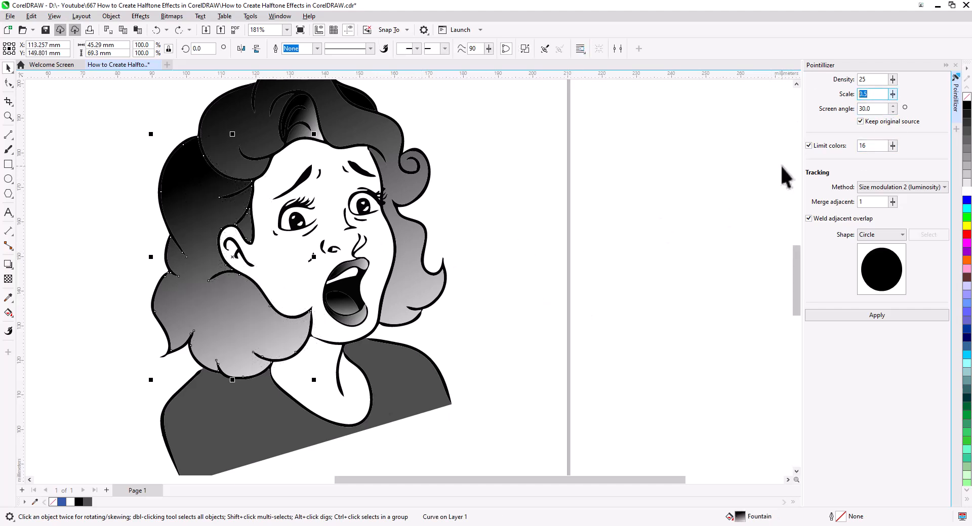
Set the Pointillizer scale to 0.8, test it on the back hair with the dots moved beside the figure, and undo the test
type("0.8")
key("Return")
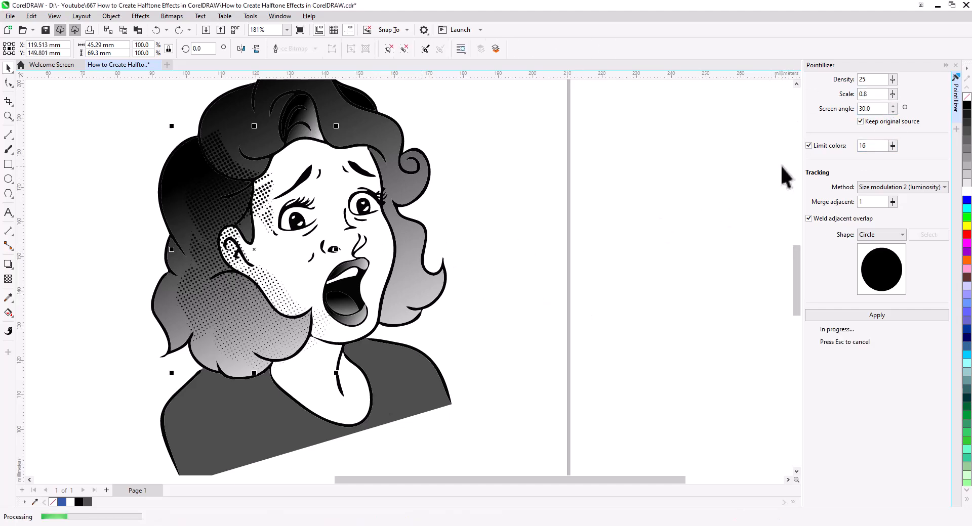
left_click_drag(259, 219, 576, 275)
key("ctrl+z")
key("ctrl+z")
key("ctrl+z")
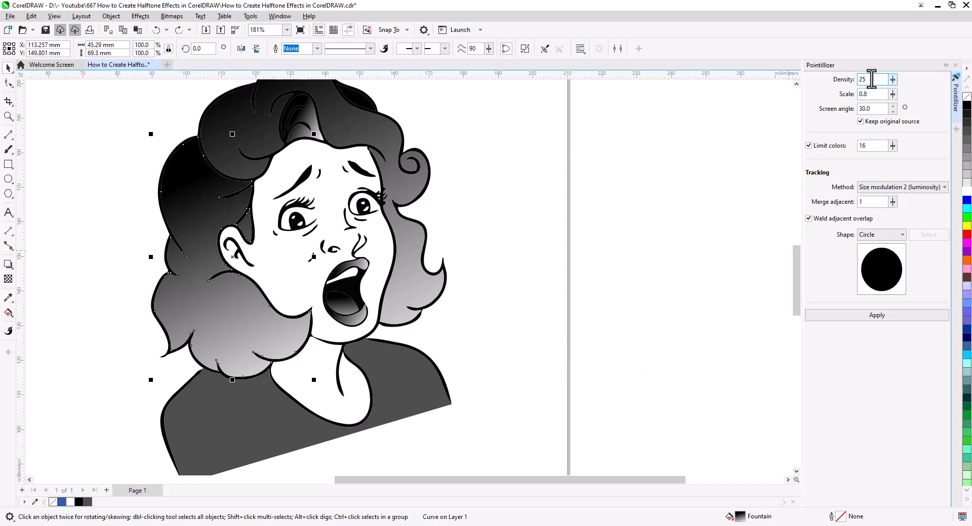
Apply the Pointillizer to the back hair with density 20, and move the resulting dots beside the figure
type("20")
key("Return")
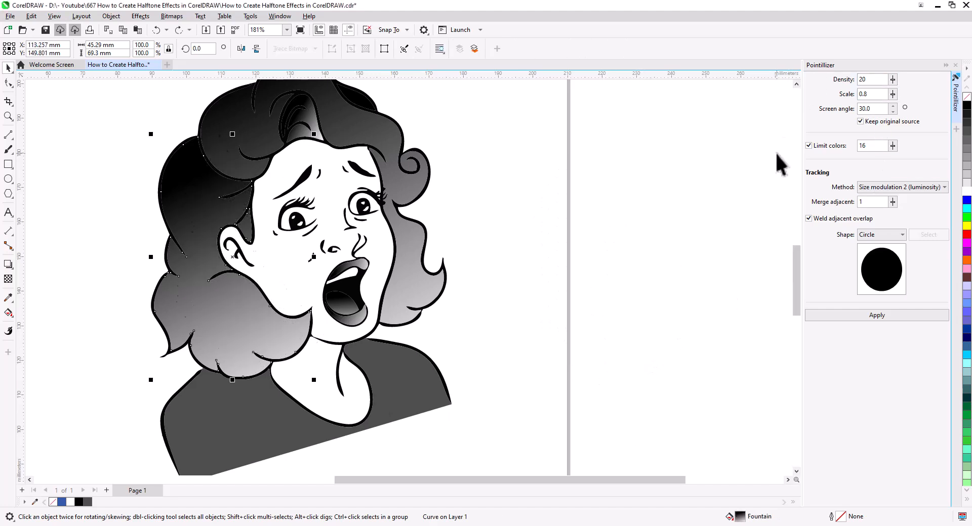
left_click_drag(256, 201, 635, 250)
Fill the original back hair shape with white and deselect it
left_click(192, 207)
left_click(966, 191)
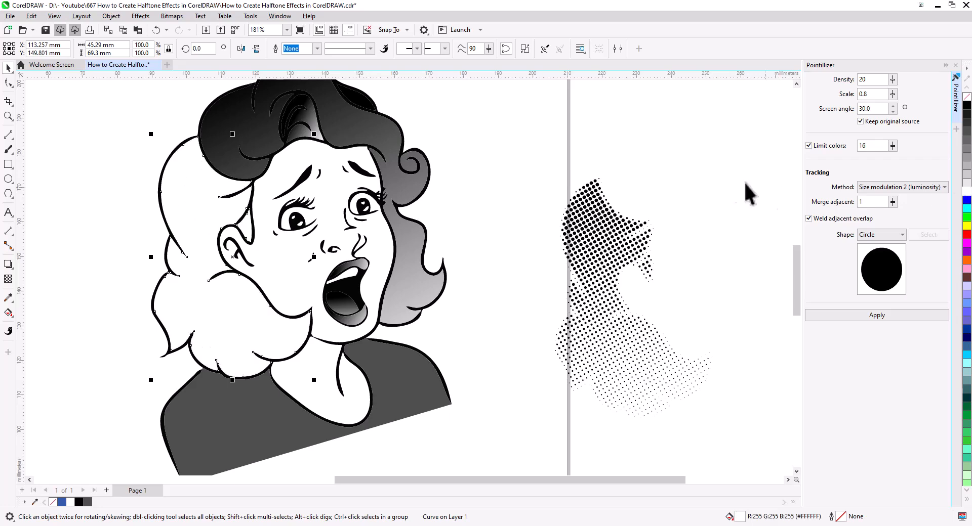
key("Escape")
Move the halftone dots back over the white back hair and fine-tune their position to fit inside the outline
left_click_drag(609, 222, 208, 184)
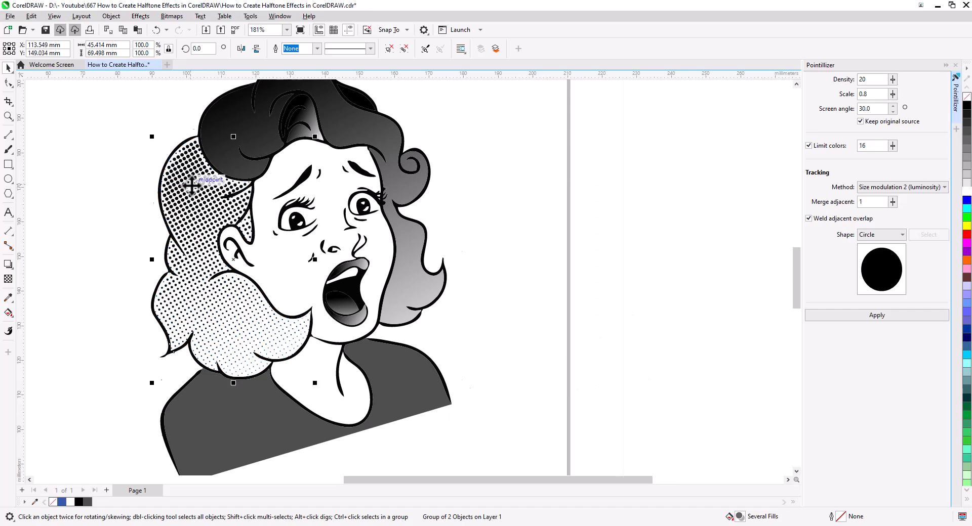
scroll(209, 184, "up", 3)
left_click_drag(227, 260, 229, 278)
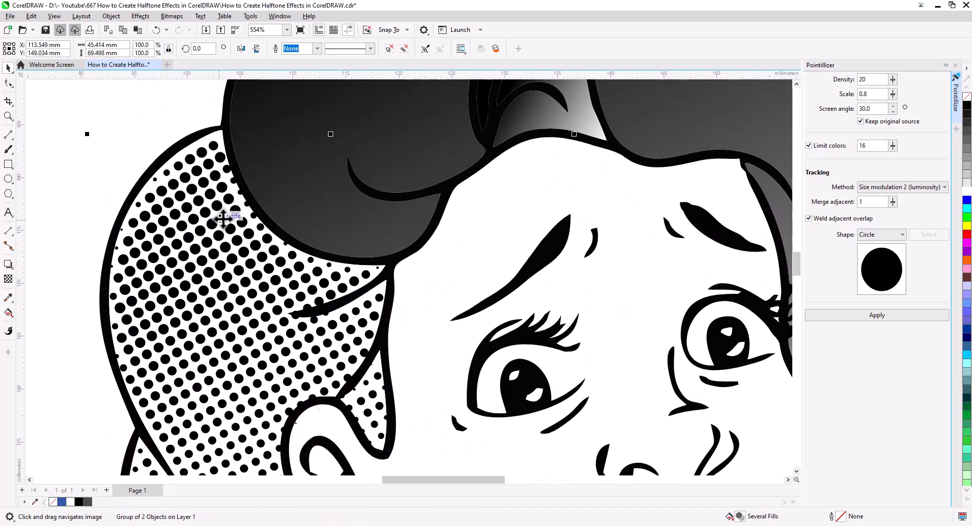
left_click_drag(218, 220, 226, 218)
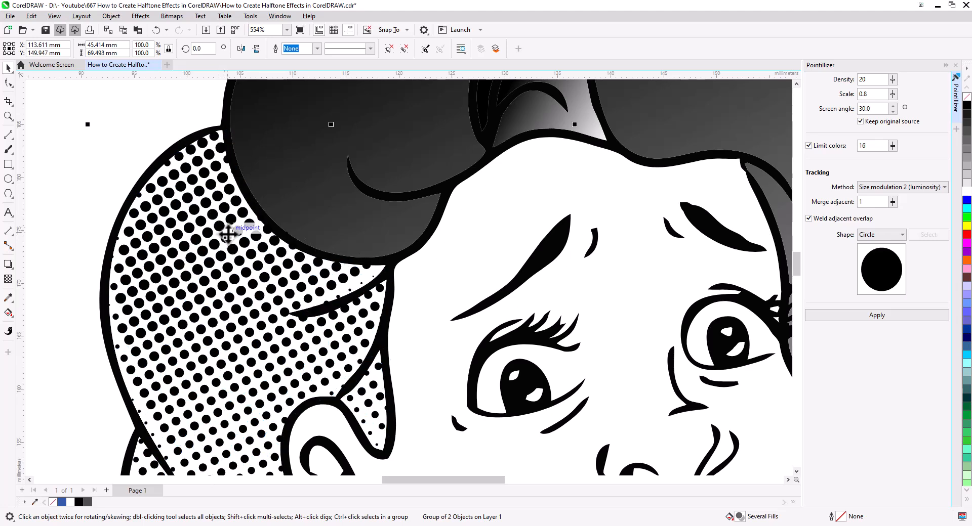
left_click_drag(228, 297, 227, 302)
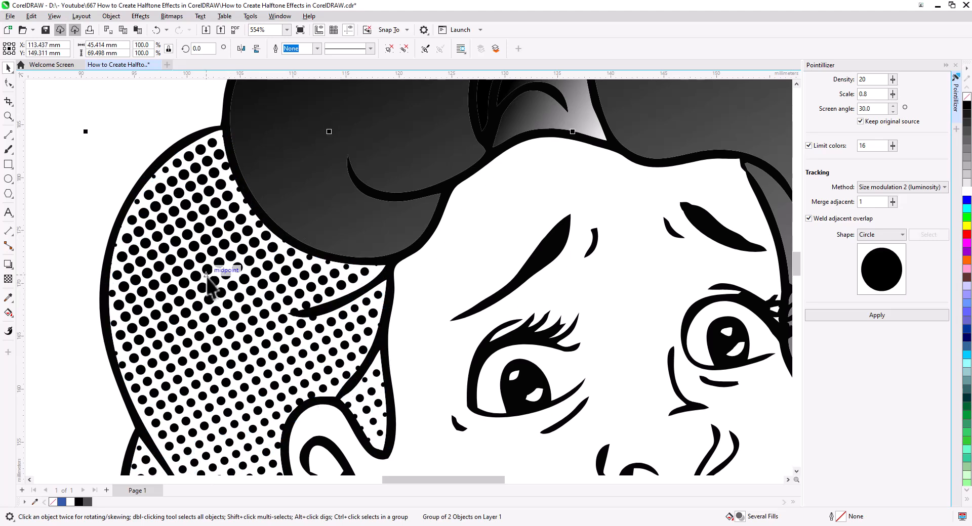
Nudge the halftone dots up and place them inside the white back hair shape with PowerClip Inside
key("Up")
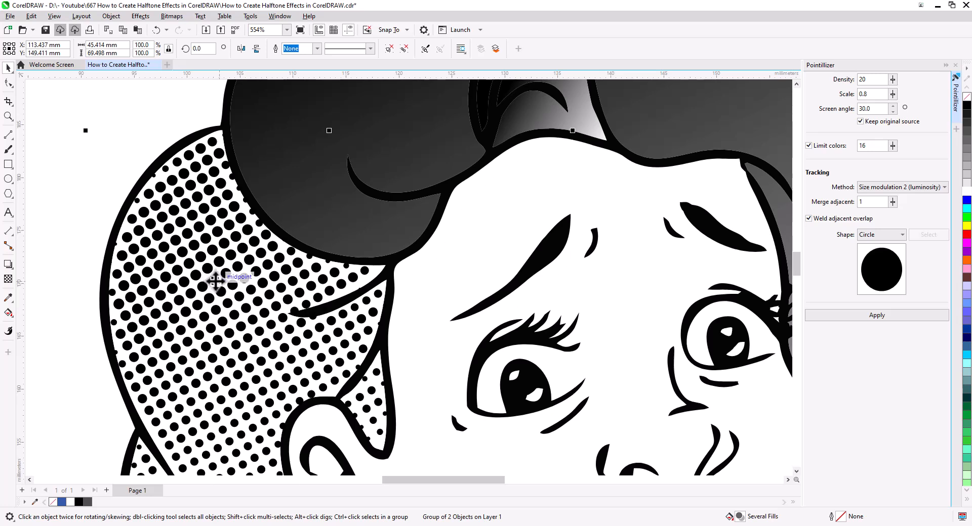
right_click(215, 279)
left_click(261, 352)
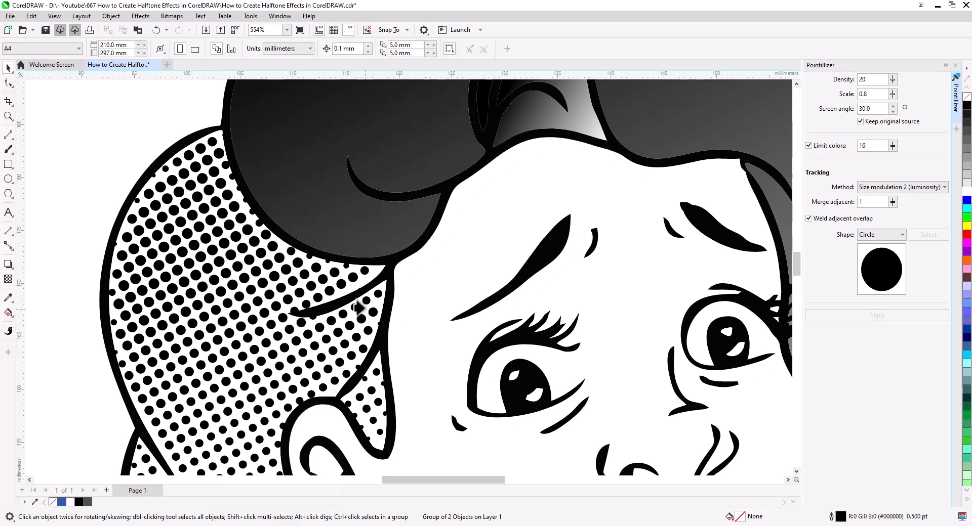
left_click(375, 304)
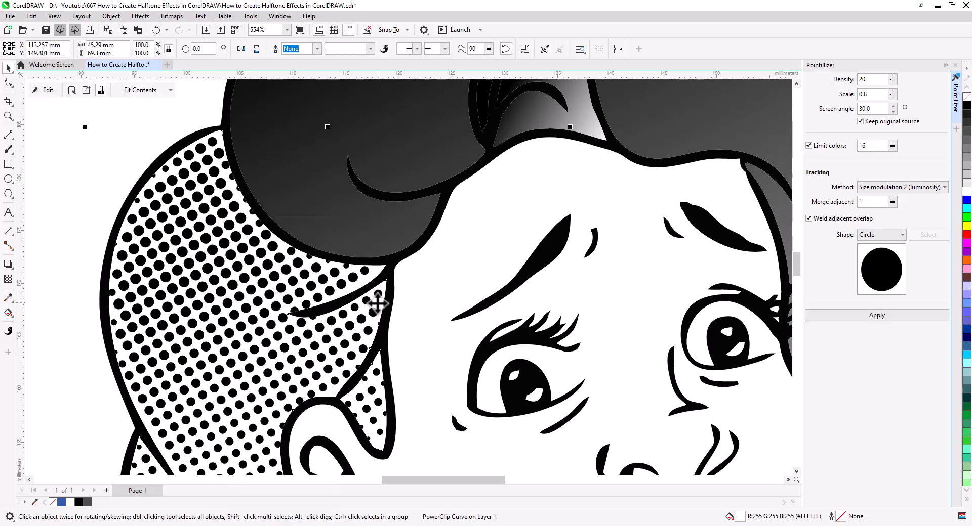
left_click(88, 178)
scroll(187, 191, "down", 5)
left_click_drag(284, 333, 282, 324)
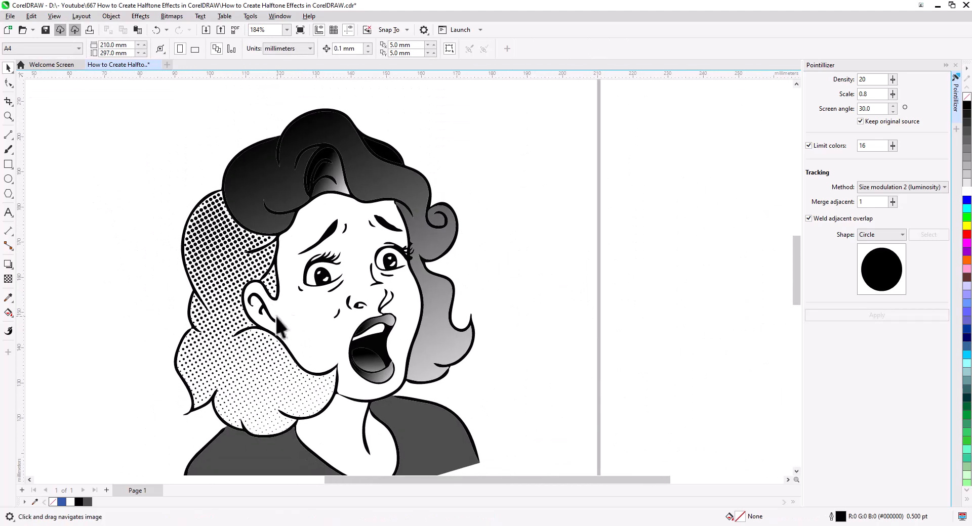
Edit the back hair's PowerClip contents, nudge the dots slightly down, and finish editing
left_click(221, 259)
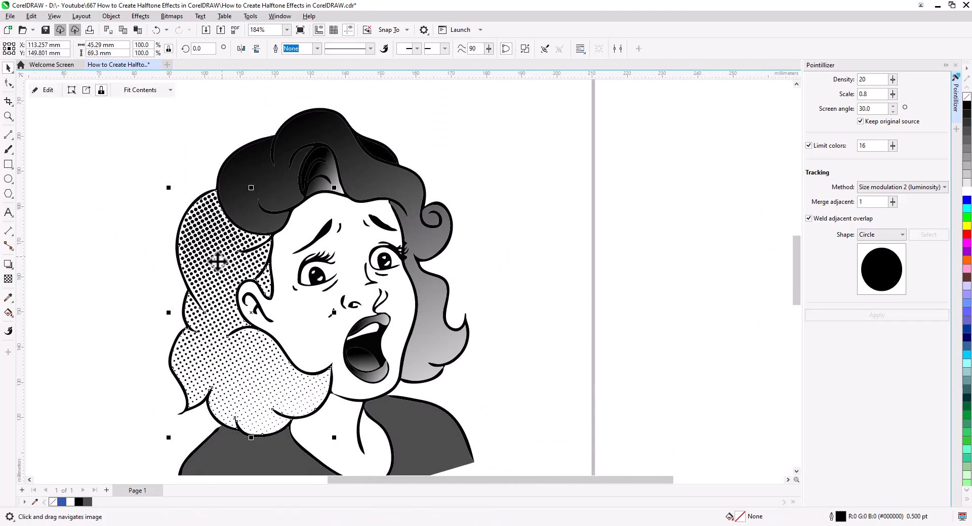
left_click(36, 90)
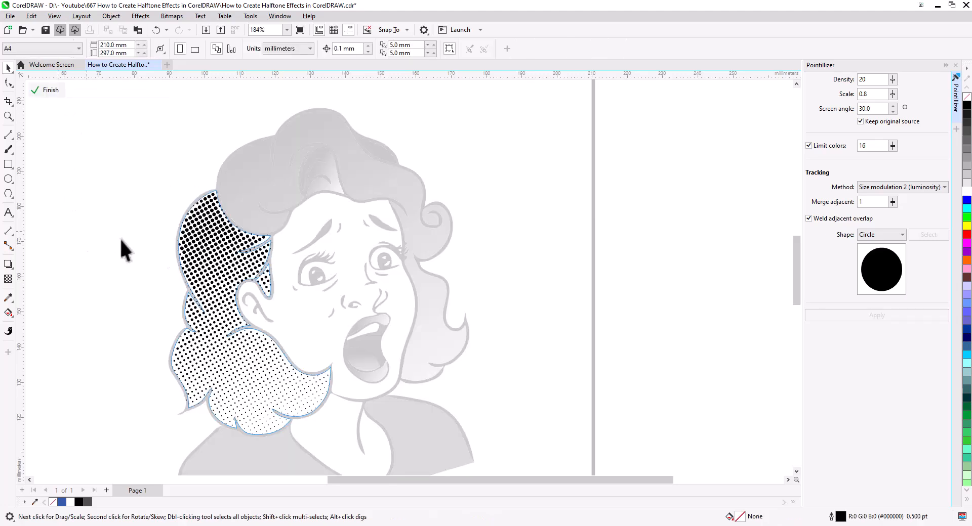
left_click(200, 258)
left_click_drag(236, 308, 235, 307)
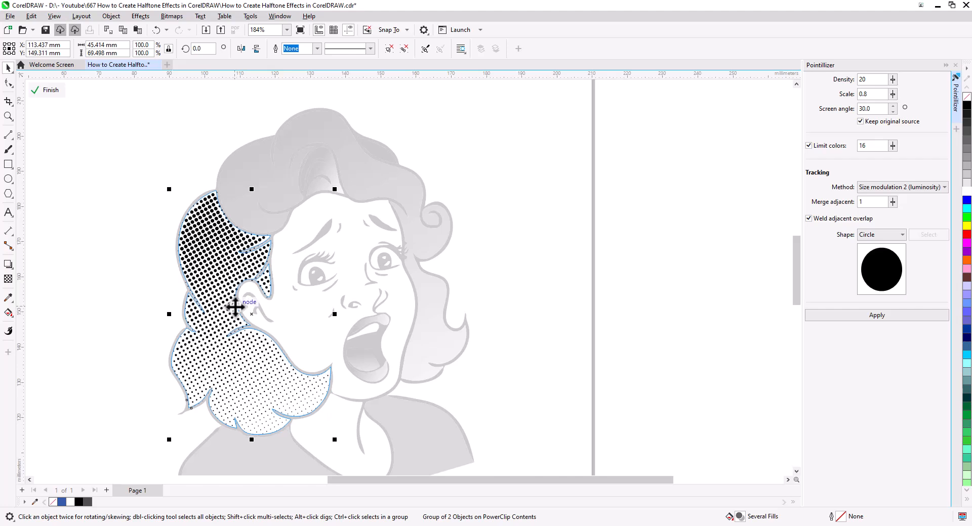
key("Down")
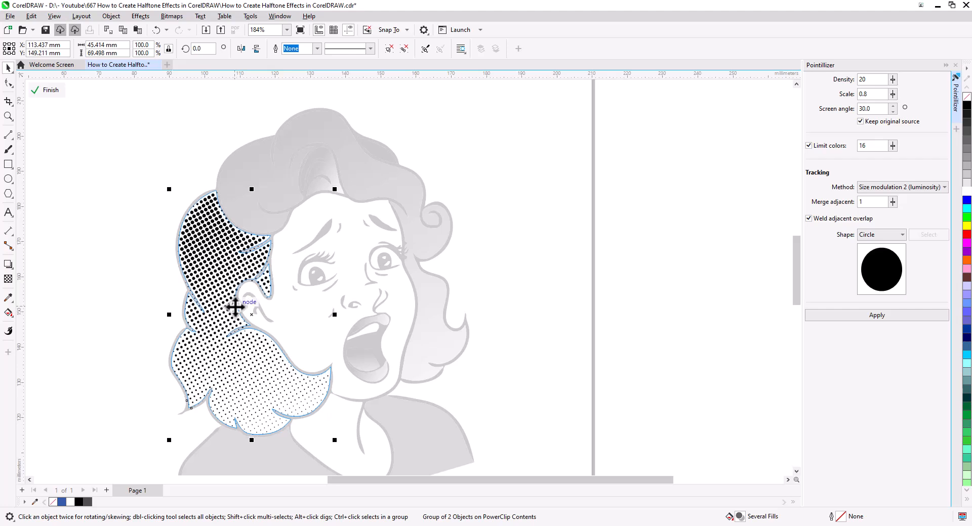
left_click(40, 89)
left_click(89, 255)
Apply the Pointillizer with density 20 and scale 0.8 to the front hair, and fill the original shape with white
left_click_drag(219, 283, 173, 320)
left_click(206, 229)
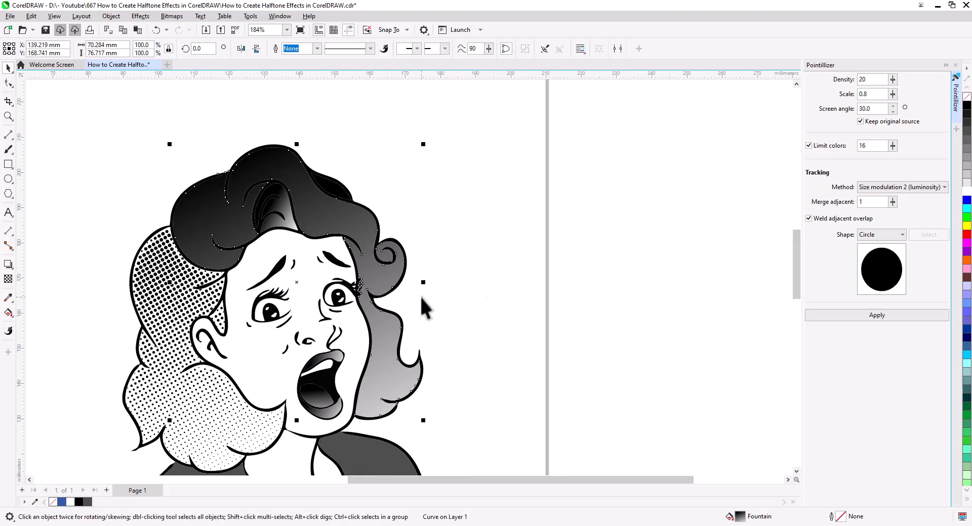
left_click(884, 318)
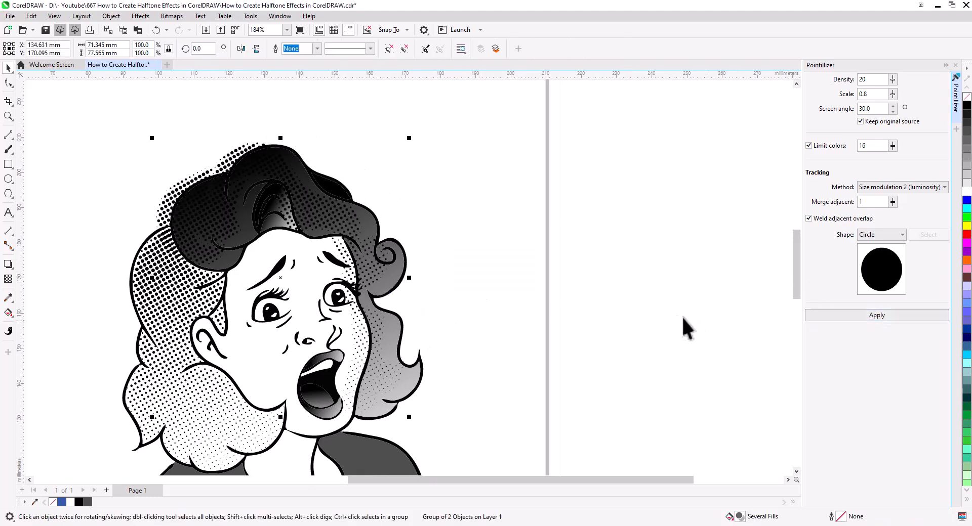
left_click(408, 389)
left_click(965, 190)
Place the front hair's halftone dots inside the white front hair shape with PowerClip Inside
left_click(320, 217)
left_click(204, 127)
right_click(174, 189)
left_click(232, 320)
left_click(403, 384)
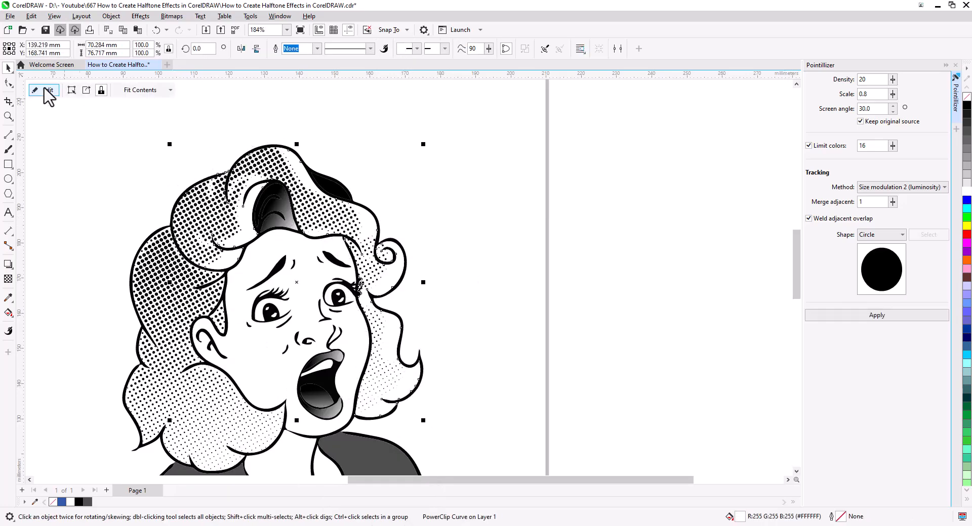
Edit the front hair's PowerClip contents and reposition the dots to fill the whole hair outline
left_click(54, 93)
left_click_drag(261, 165, 274, 169)
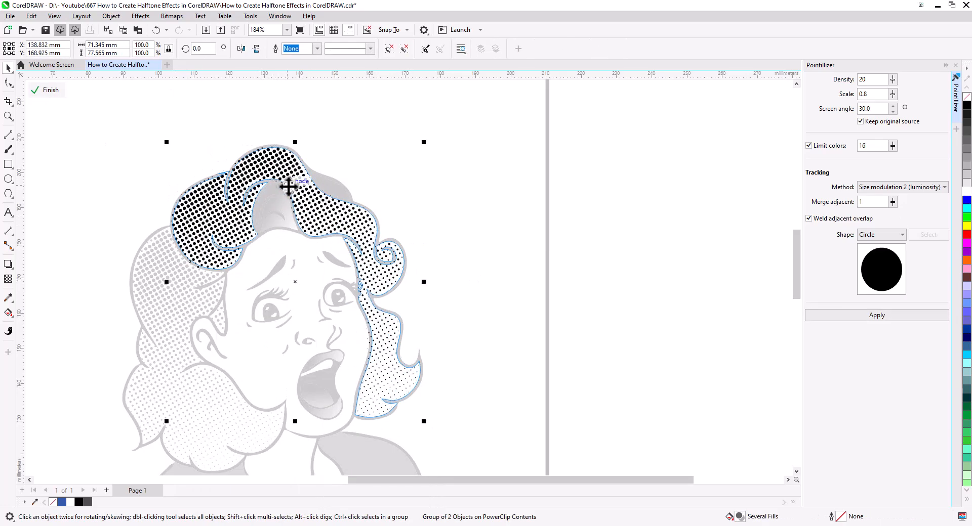
left_click(51, 90)
Apply the Pointillizer to the small black hair section behind the crown, and fill the original section with white
left_click(384, 258)
left_click(883, 314)
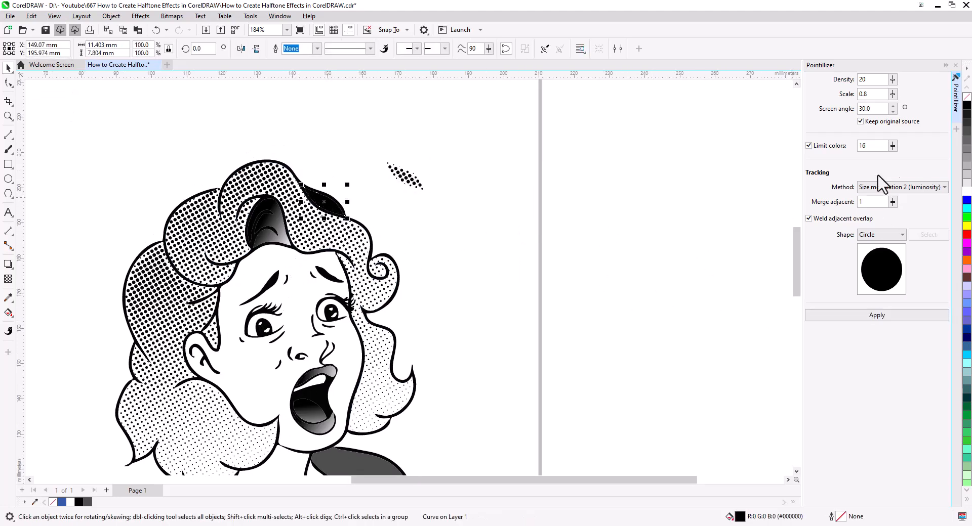
left_click(965, 192)
PowerClip the small group of dots into the white hair section behind the crown and deselect it
right_click(406, 177)
left_click(430, 297)
left_click(329, 205)
left_click(431, 268)
Apply the Pointillizer to the inner hair curl above the forehead, and fill the original curl with white
left_click(276, 228)
left_click(876, 314)
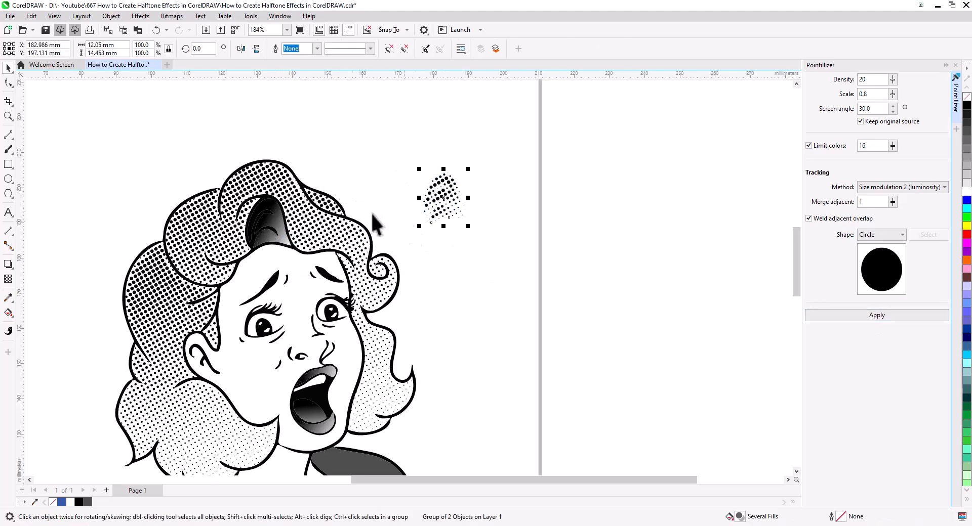
left_click(285, 233)
left_click(966, 192)
PowerClip the curl's dots into the white inner hair curl and check their placement in the clip's contents
right_click(440, 196)
left_click(494, 332)
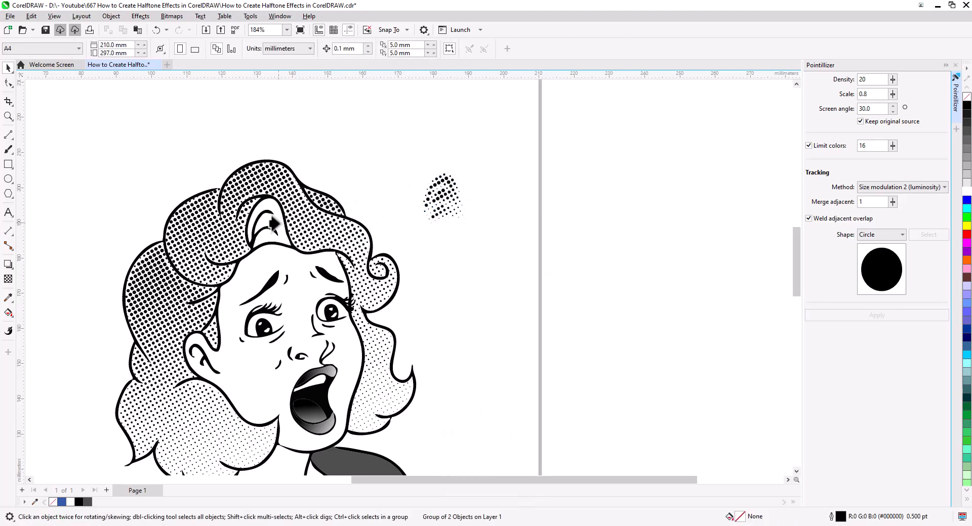
left_click(268, 231)
left_click(50, 90)
scroll(285, 232, "up", 4)
left_click(280, 230)
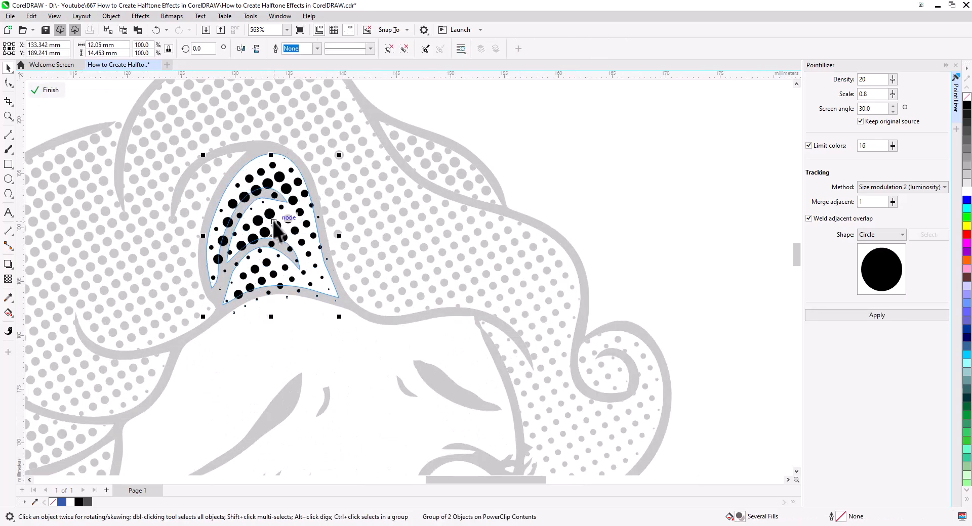
left_click(50, 90)
scroll(432, 273, "down", 4)
Set the Pointillizer density to 40, and darken the lower lip by repositioning its fountain fill's start and end points
scroll(433, 275, "up", 4)
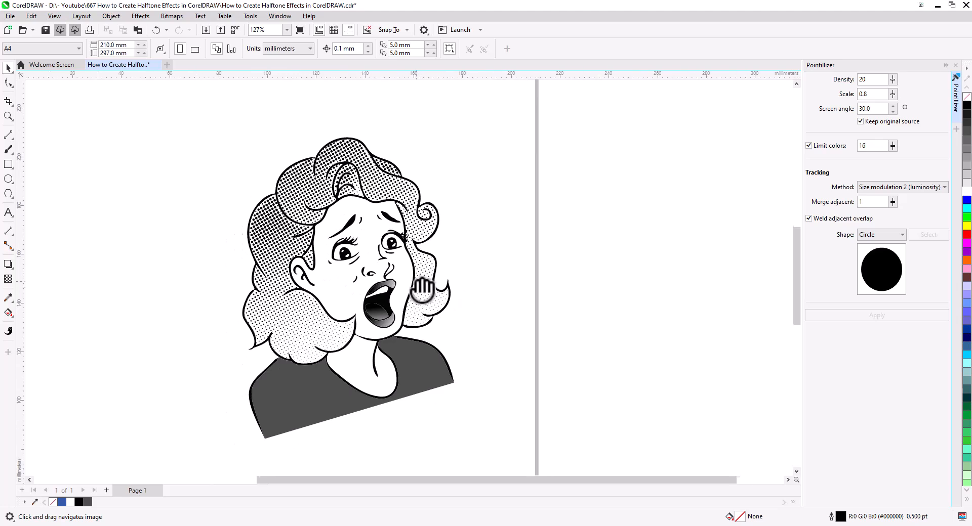
left_click(411, 338)
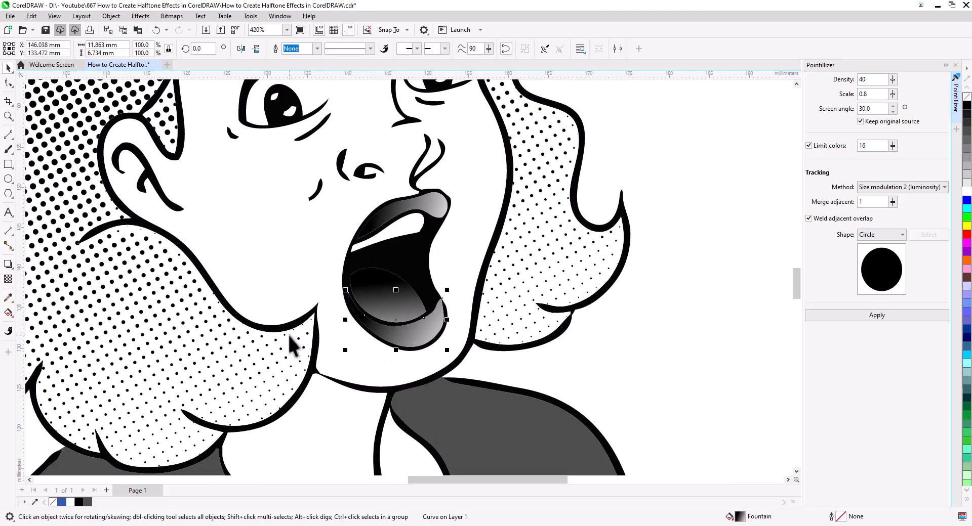
left_click(9, 312)
left_click_drag(365, 315, 402, 326)
left_click_drag(478, 317, 497, 322)
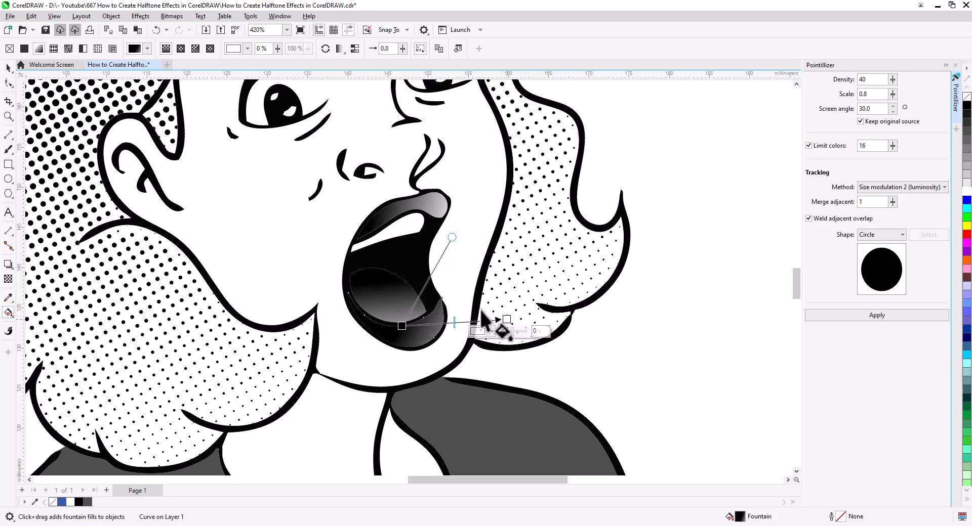
Darken the upper lip by shifting its fountain fill's start and end points and adjusting the skew handle
left_click(367, 233)
left_click_drag(365, 235, 386, 217)
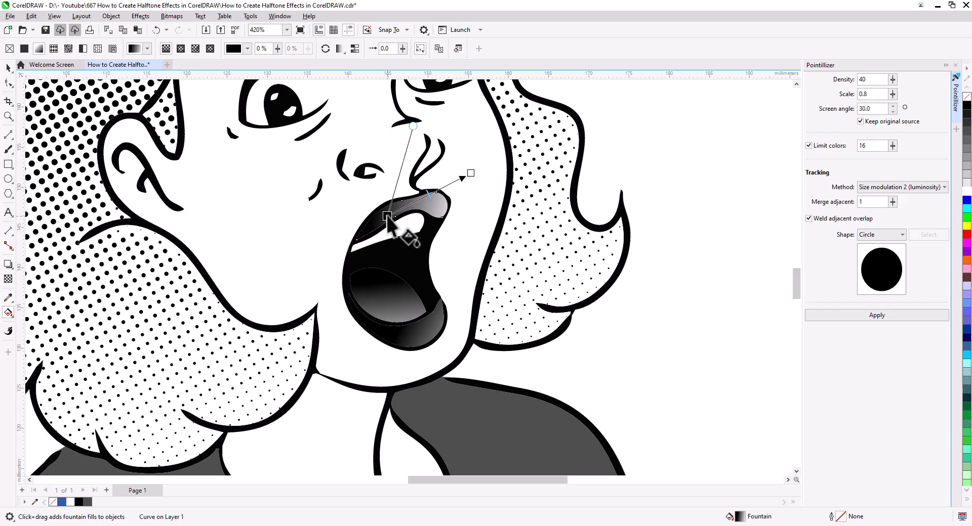
left_click_drag(472, 176, 489, 195)
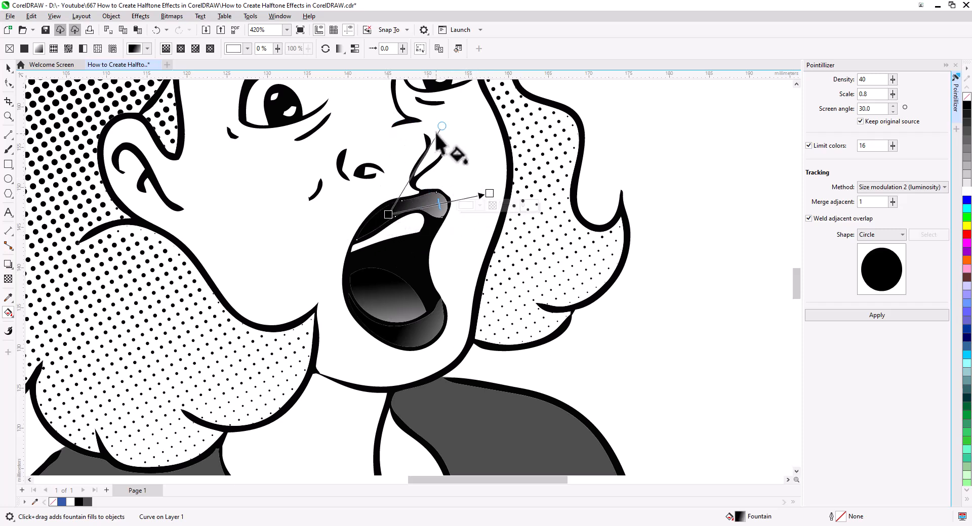
left_click_drag(437, 125, 404, 117)
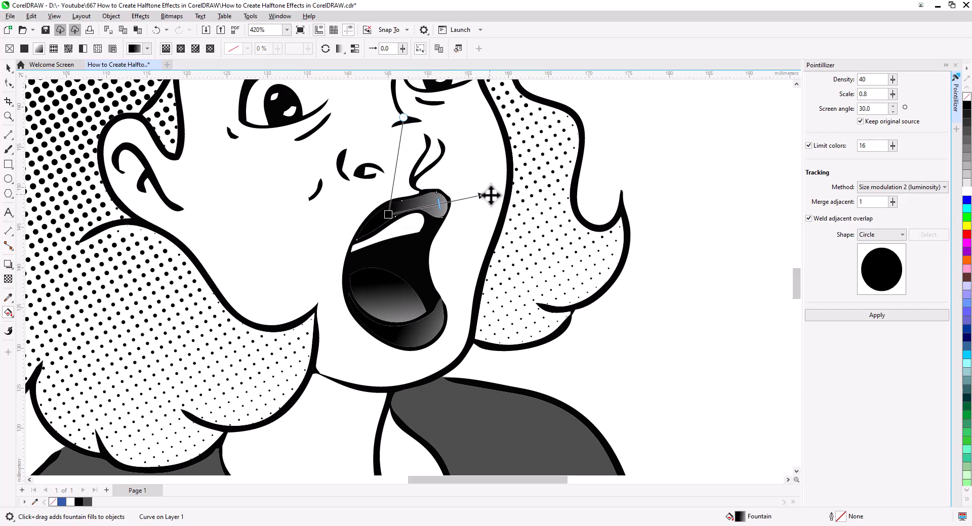
Darken the tongue by shifting its fountain fill's start and end points further down
left_click(375, 303)
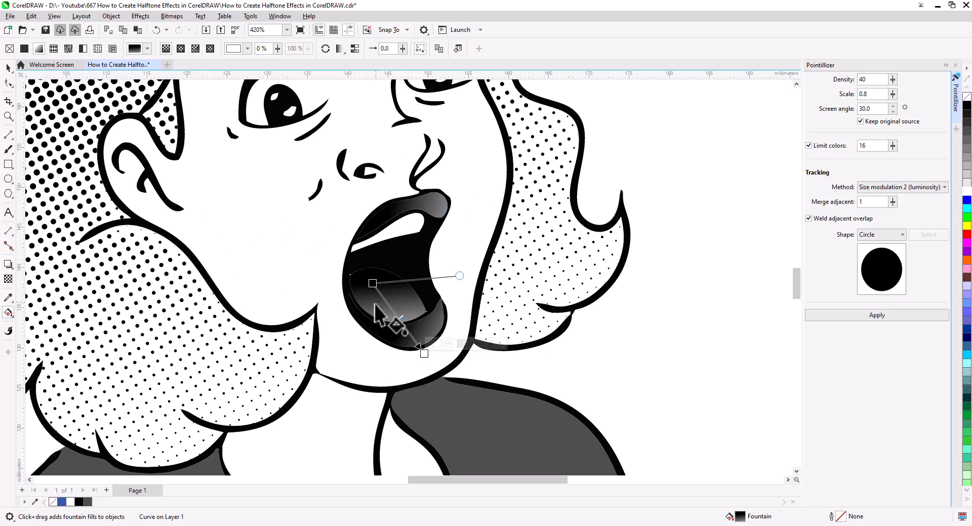
left_click_drag(372, 283, 380, 299)
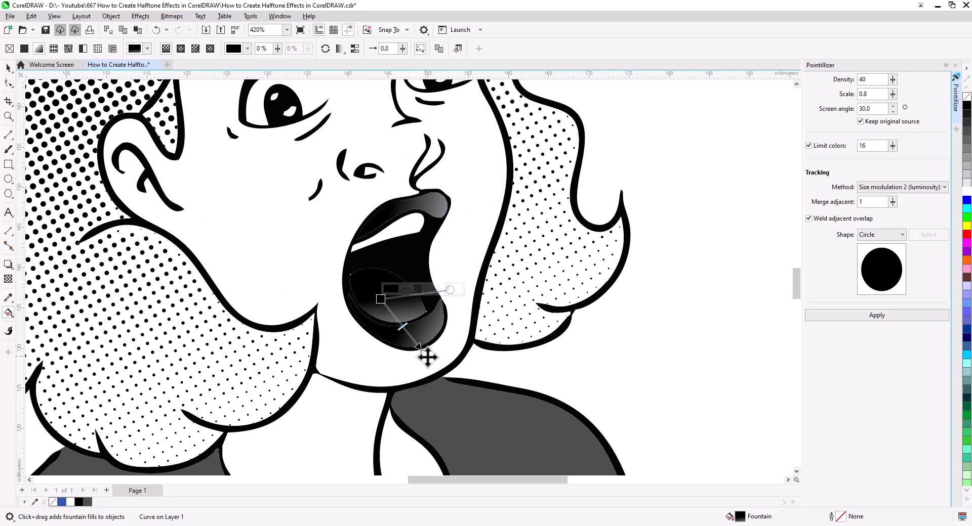
left_click_drag(426, 357, 439, 371)
left_click(8, 68)
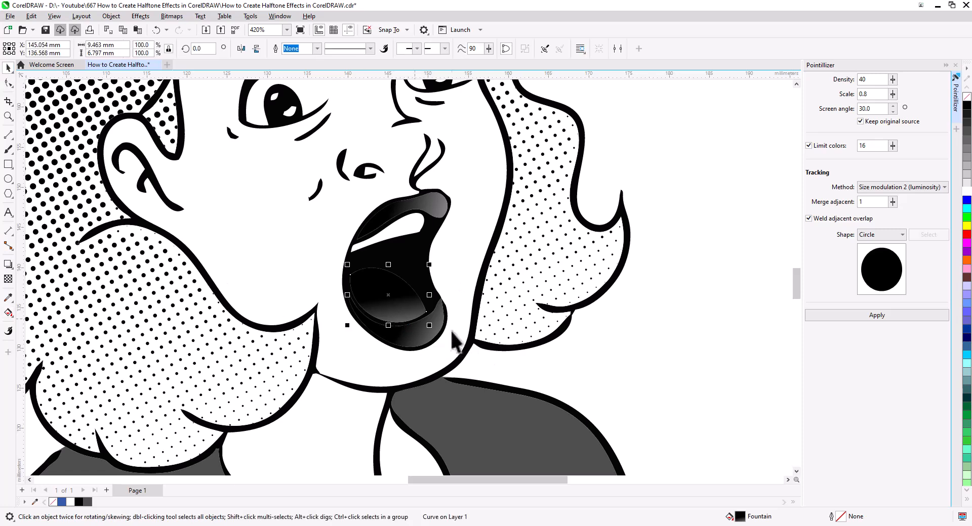
Apply the Pointillizer with density 40 and scale 0.8 to the lower lip and to the upper lip
left_click(429, 339)
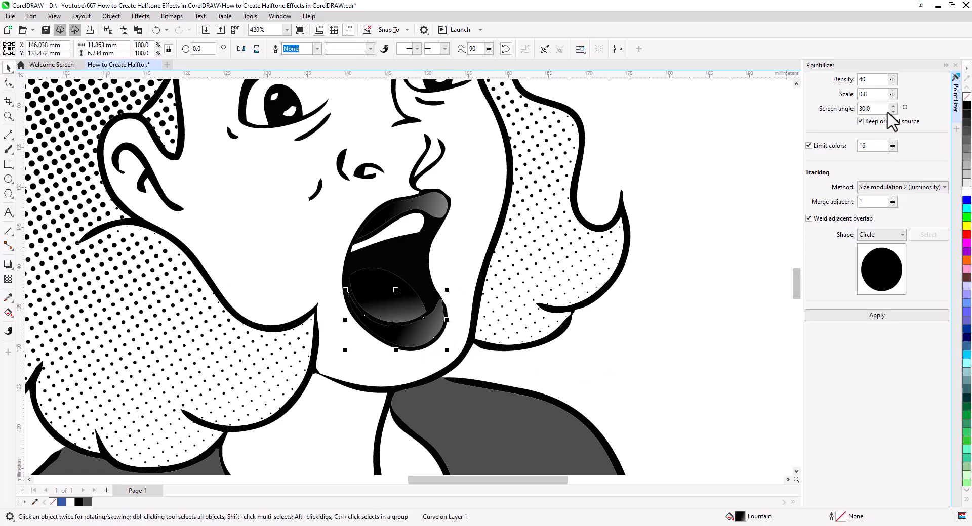
left_click(877, 316)
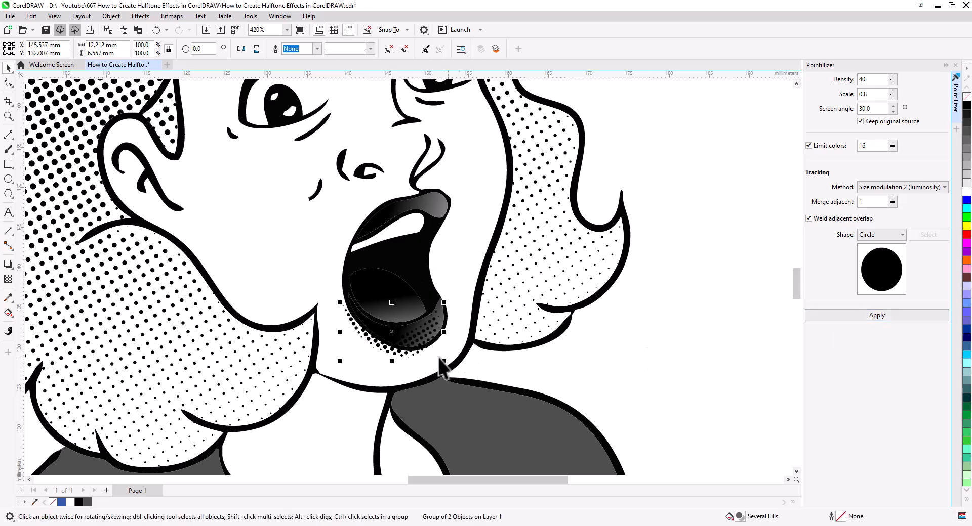
scroll(430, 281, "up", 1)
left_click(379, 185)
left_click(866, 316)
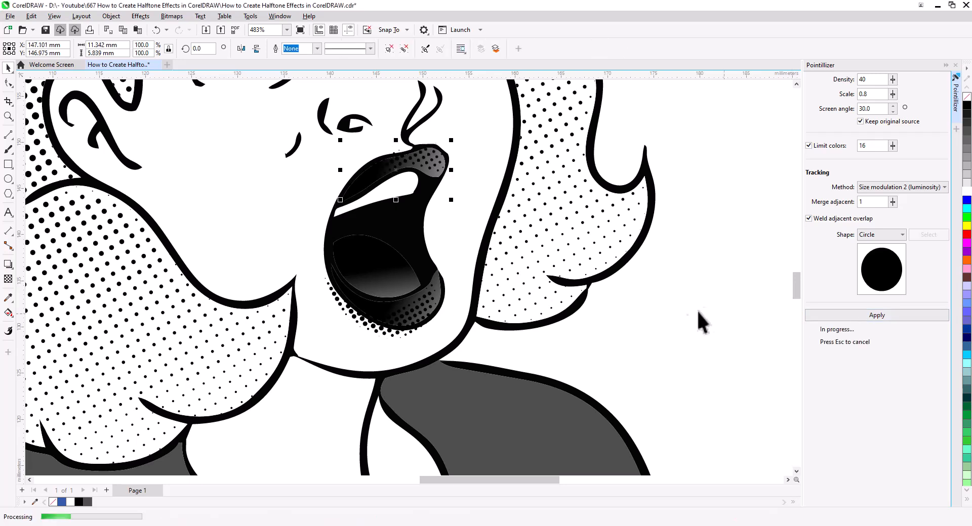
Fill both original lip shapes with white and deselect them
left_click(441, 302)
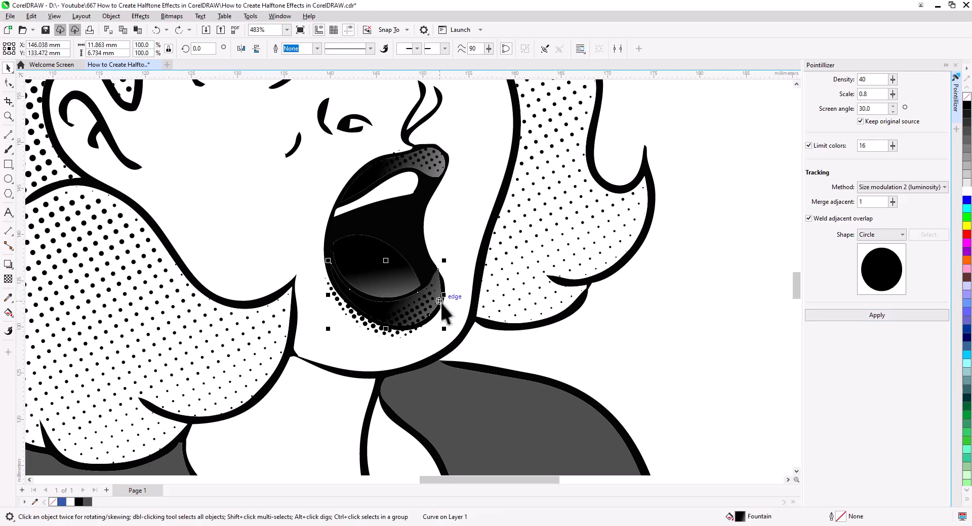
left_click(434, 173, "shift")
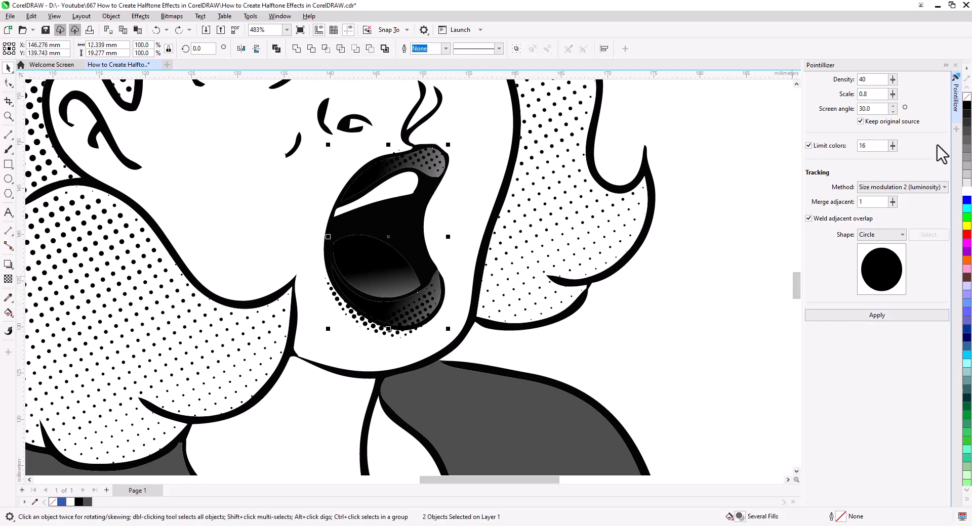
left_click(688, 319)
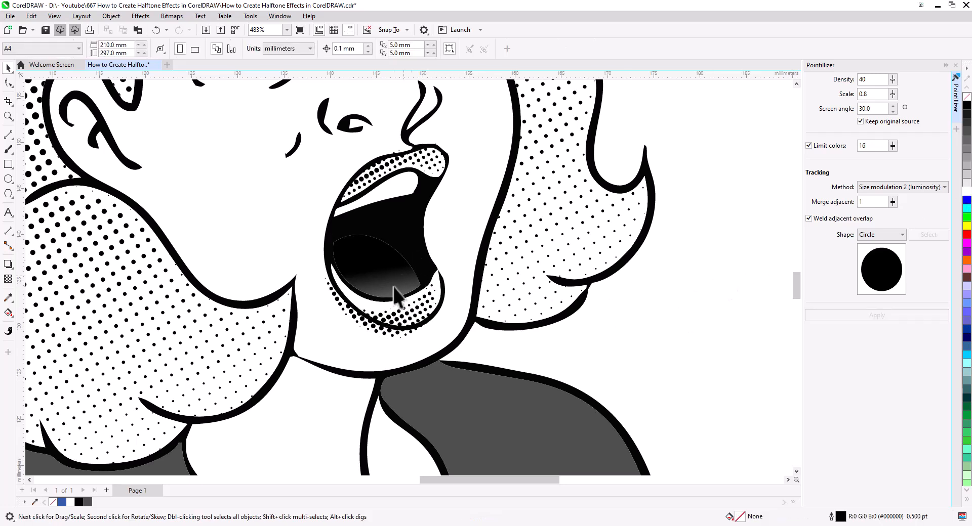
Reposition the halftone dots over the white lips and PowerClip the upper lip's dots into the upper lip shape
left_click(388, 326)
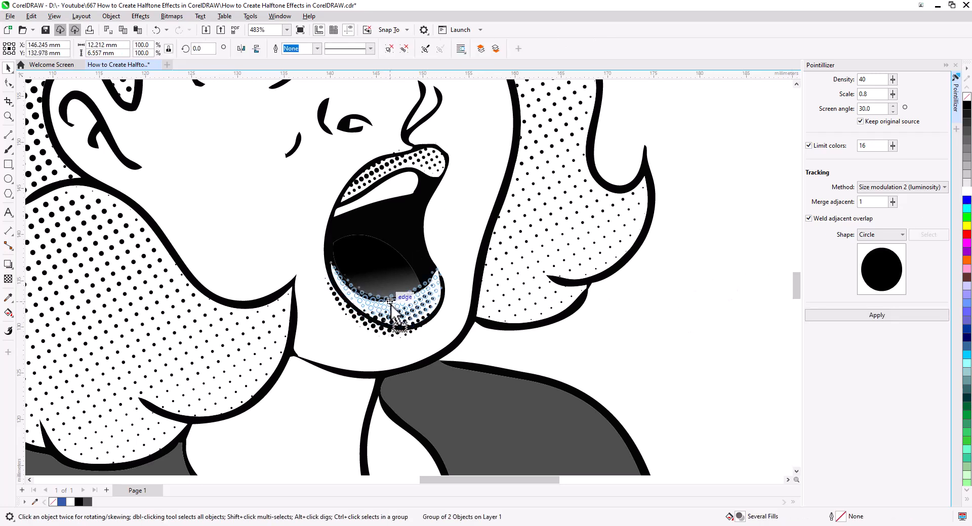
left_click_drag(379, 169, 379, 174)
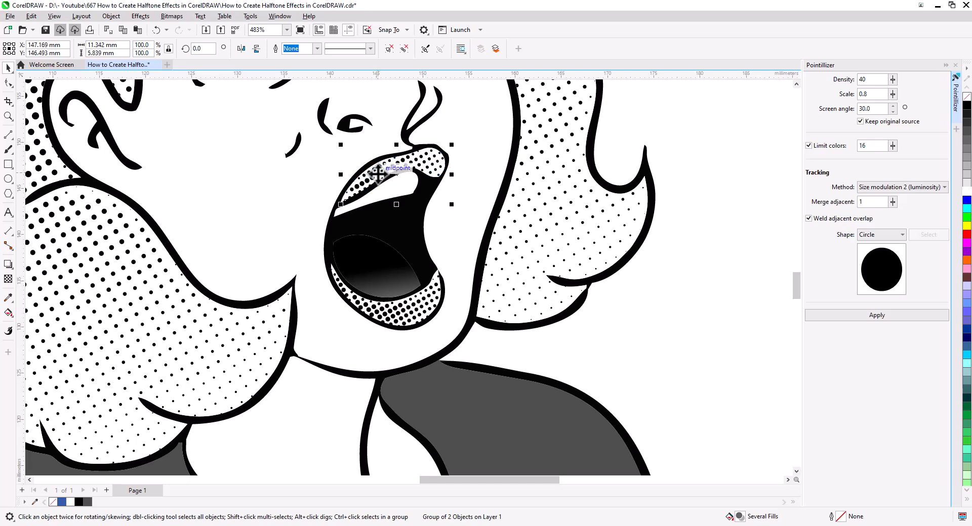
right_click(378, 173)
left_click(435, 307)
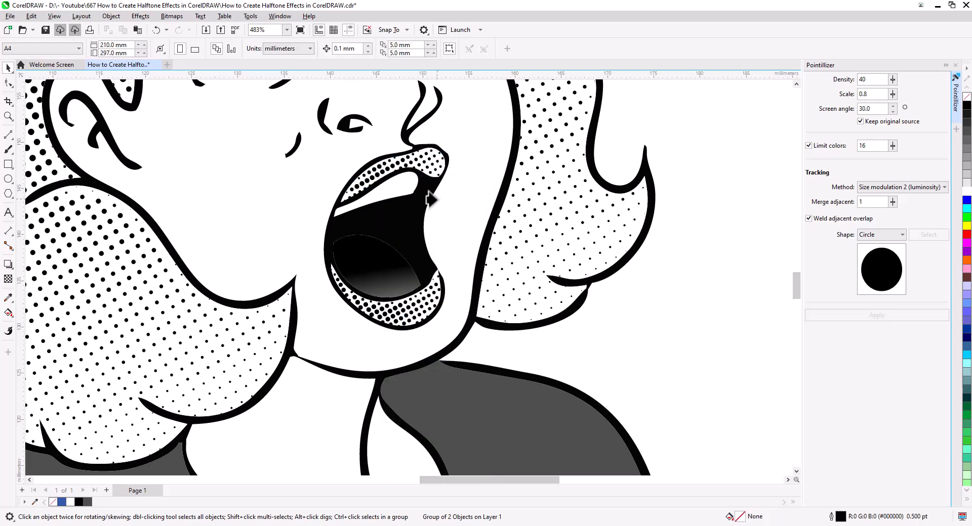
left_click(434, 165)
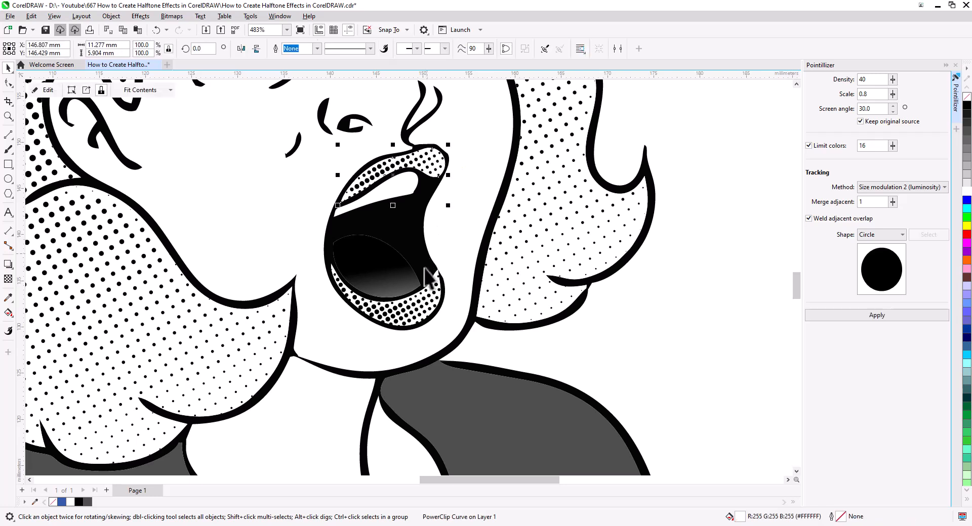
PowerClip the lower lip's halftone dots into the white lower lip shape and deselect it
left_click(416, 311)
right_click(416, 309)
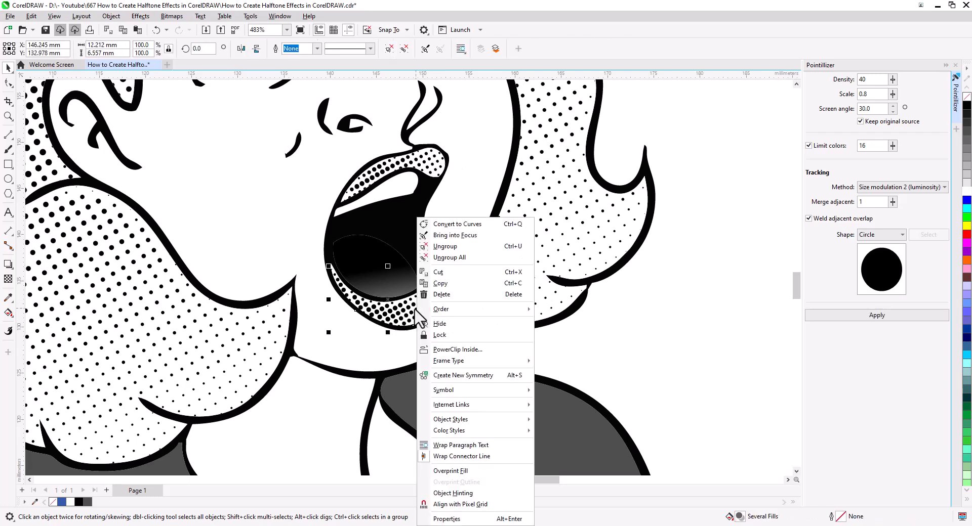
left_click(661, 332)
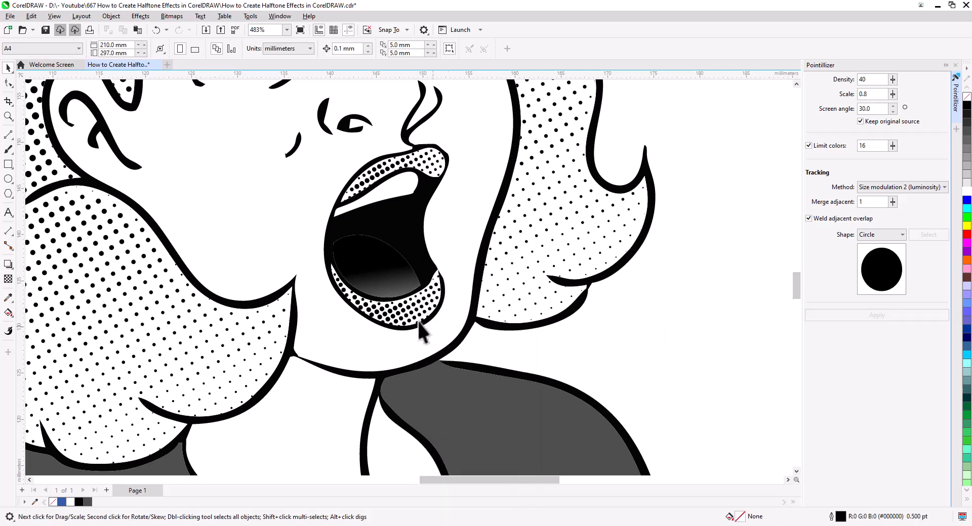
left_click(395, 319)
right_click(396, 318)
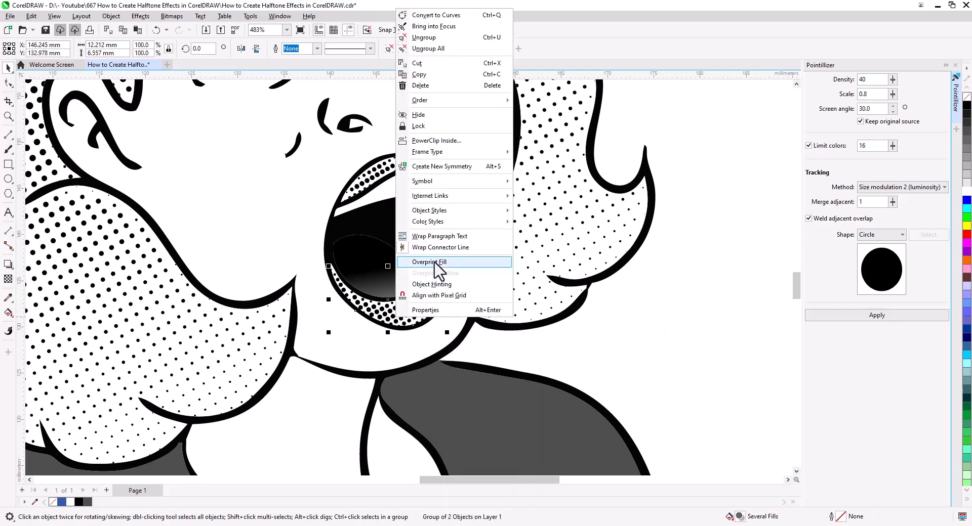
left_click(433, 141)
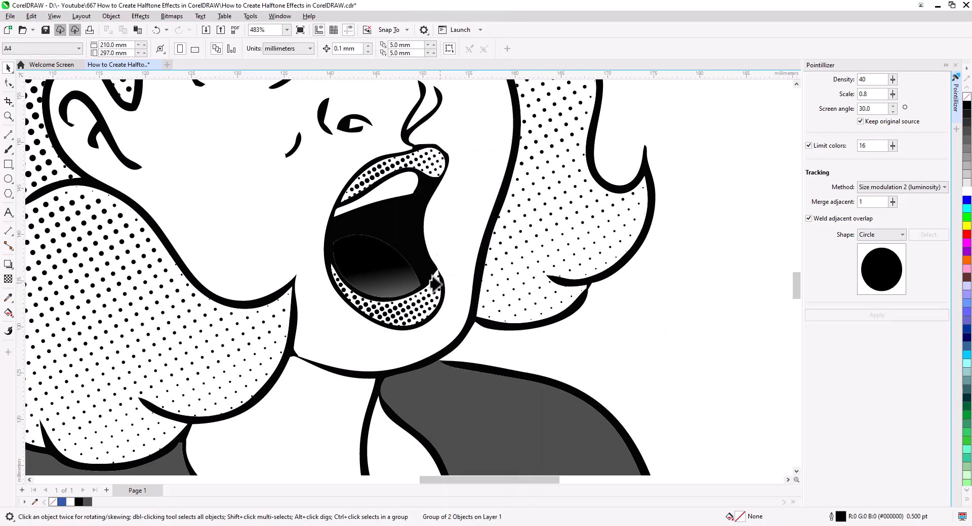
left_click(431, 278)
left_click(486, 336)
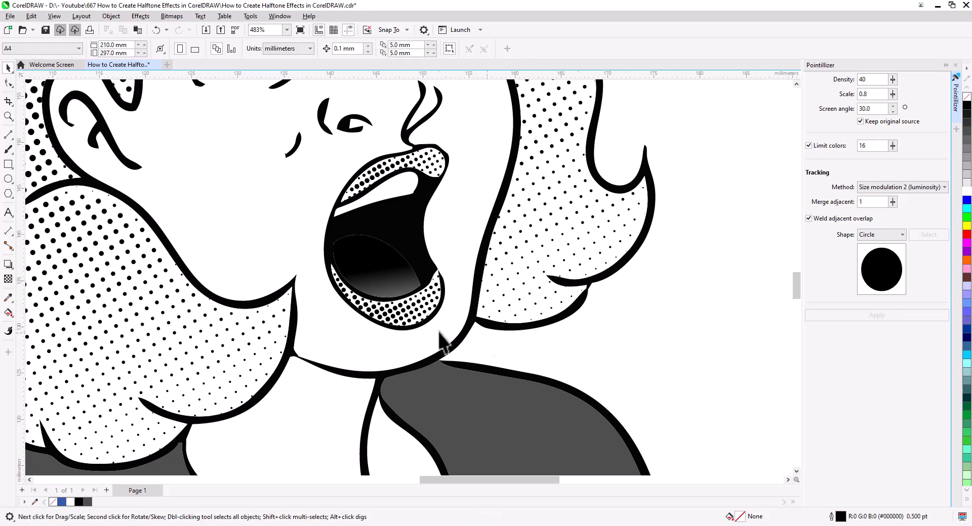
left_click(369, 270)
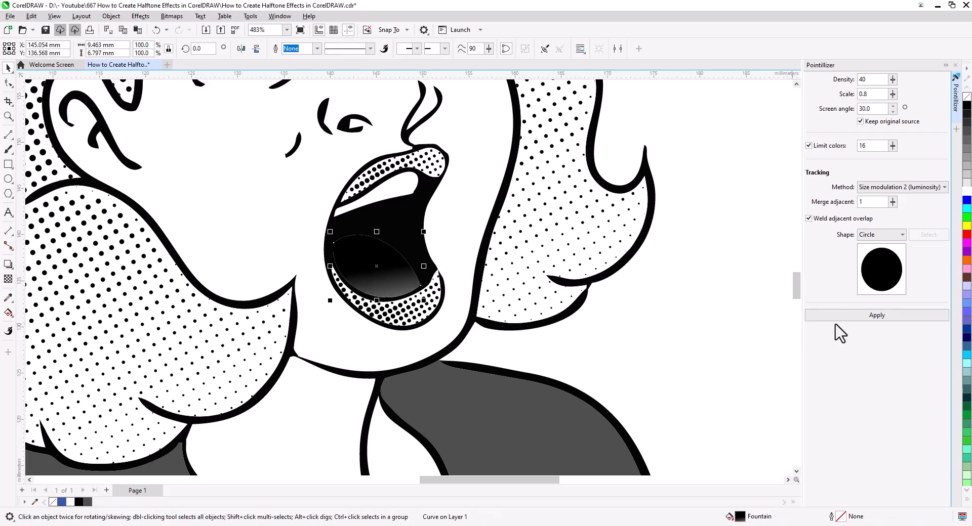
left_click(867, 316)
left_click_drag(393, 267, 738, 349)
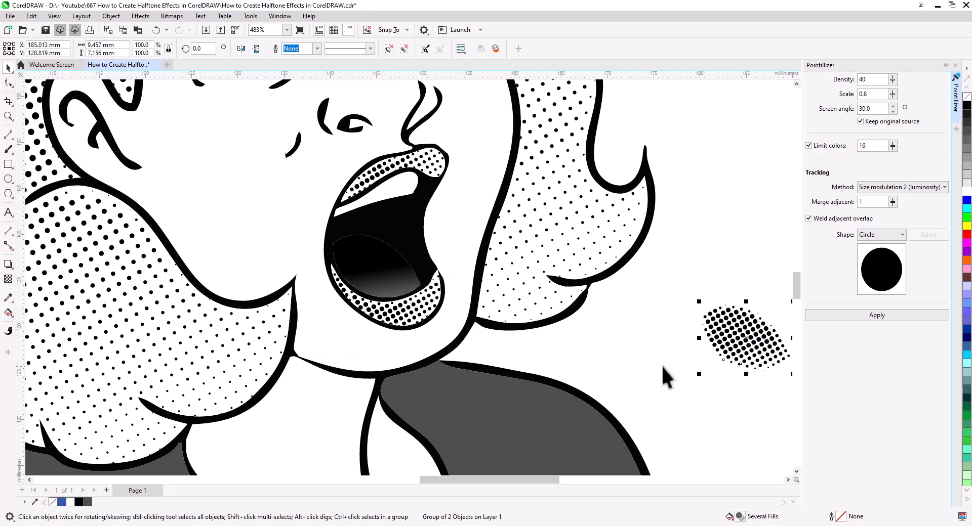
key("ctrl+z")
key("ctrl+z")
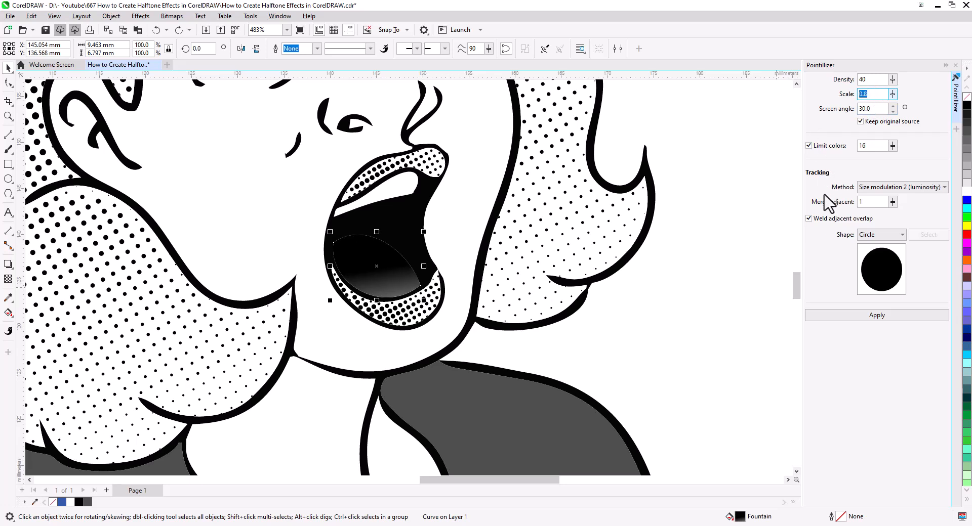
Apply the Pointillizer to the tongue at scale 1.0 and PowerClip the dots into the tongue shape filled with white
type("1")
key("Return")
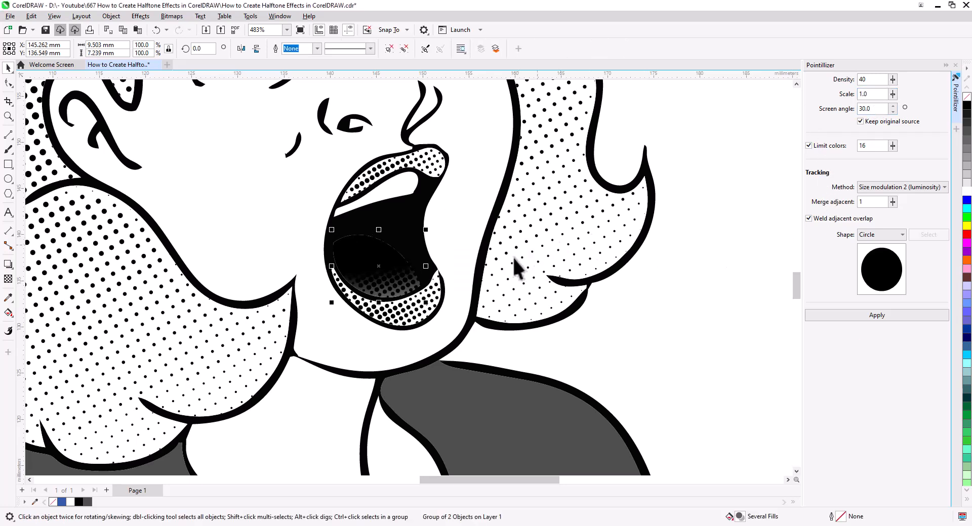
right_click(381, 264)
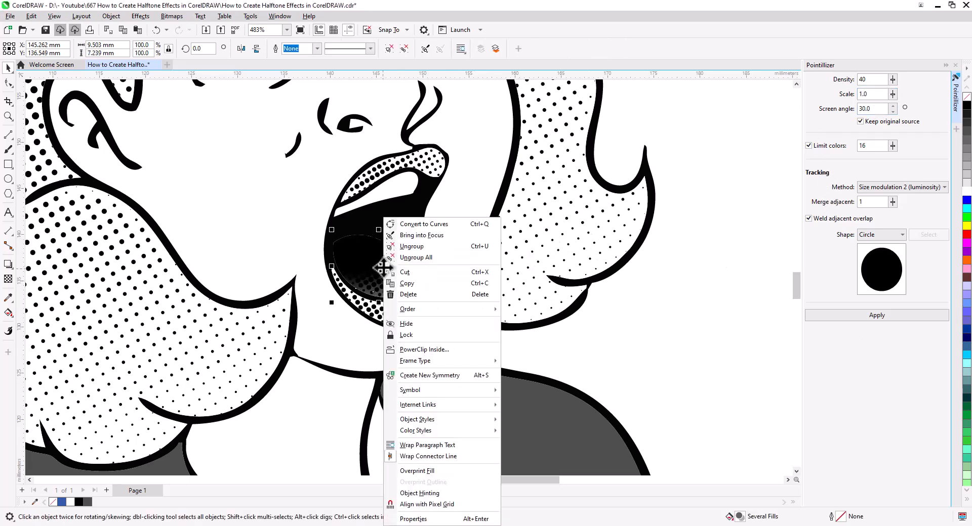
left_click(434, 349)
left_click(377, 296)
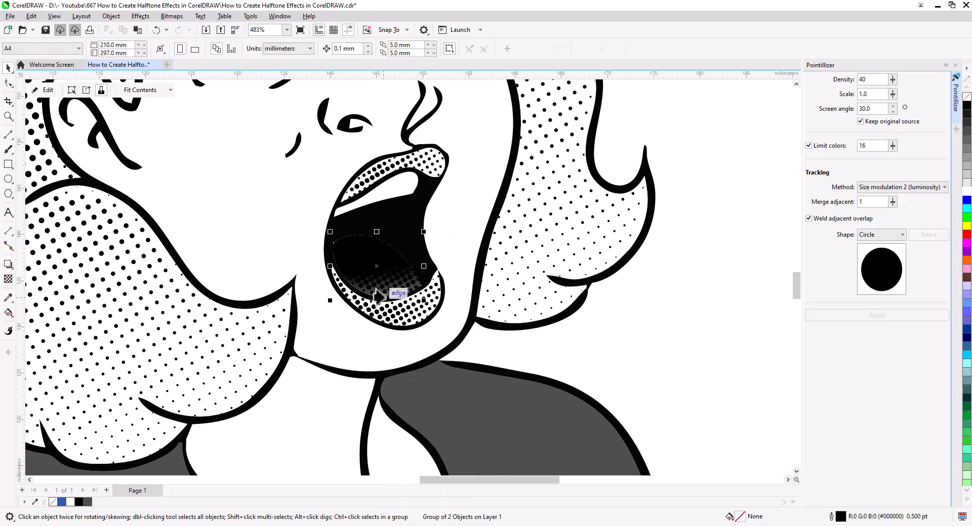
left_click(964, 192)
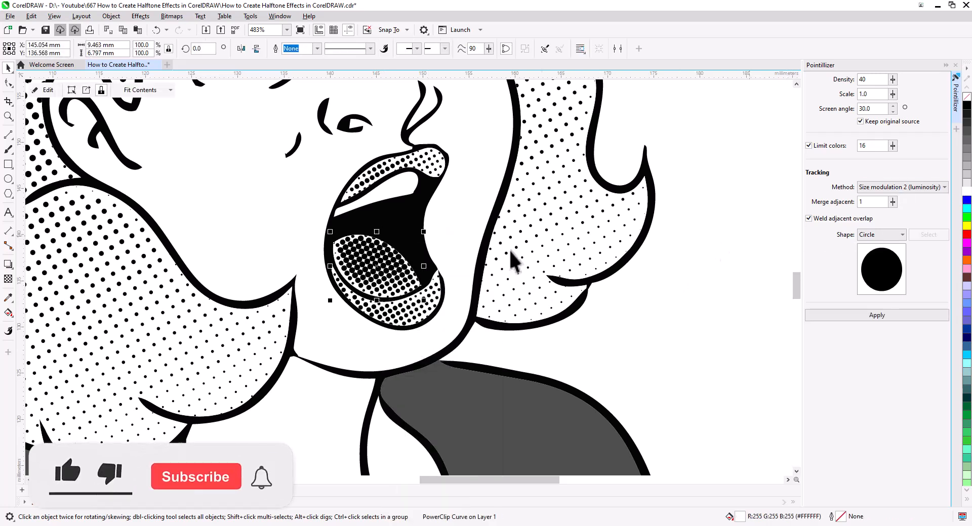
Enlarge the dots inside the tongue's PowerClip to about 104.5% and nudge them left about 0.2 mm
left_click(48, 90)
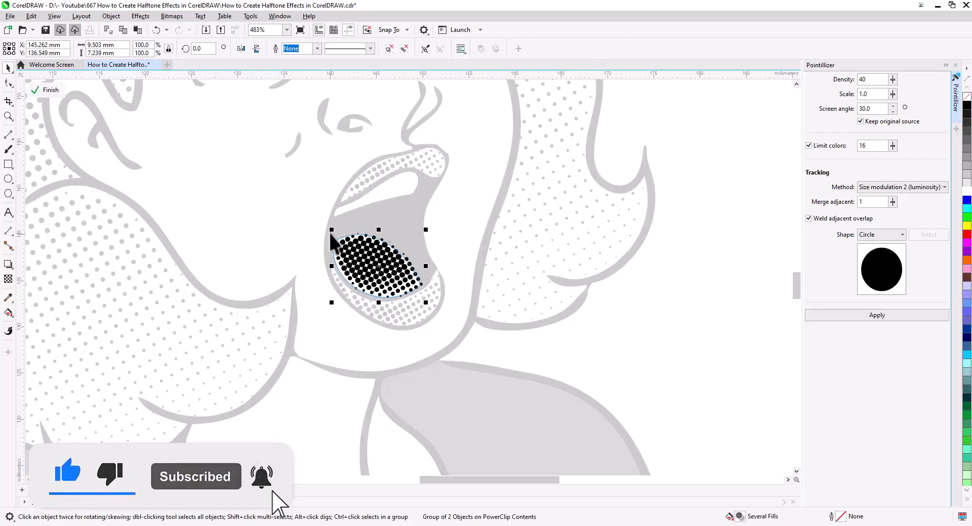
left_click_drag(332, 230, 324, 228)
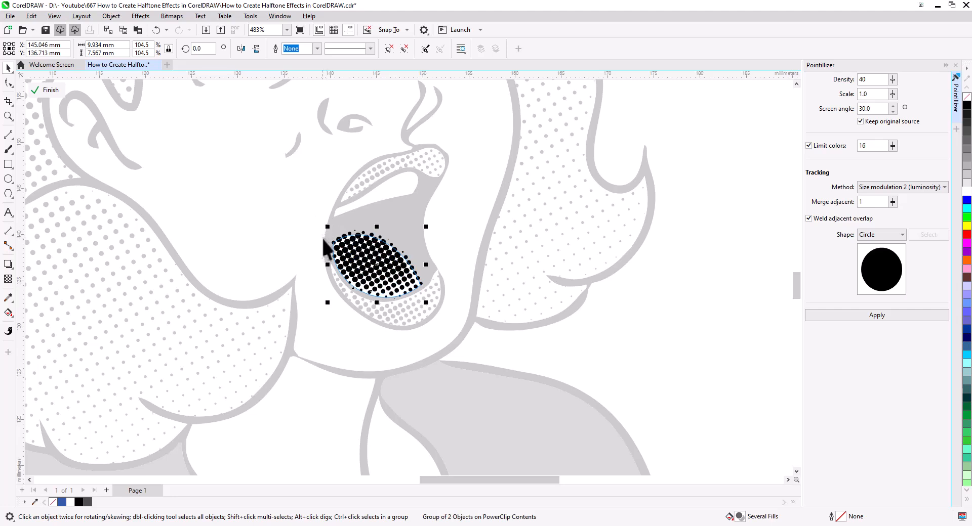
key("Left")
key("Left")
key("Left")
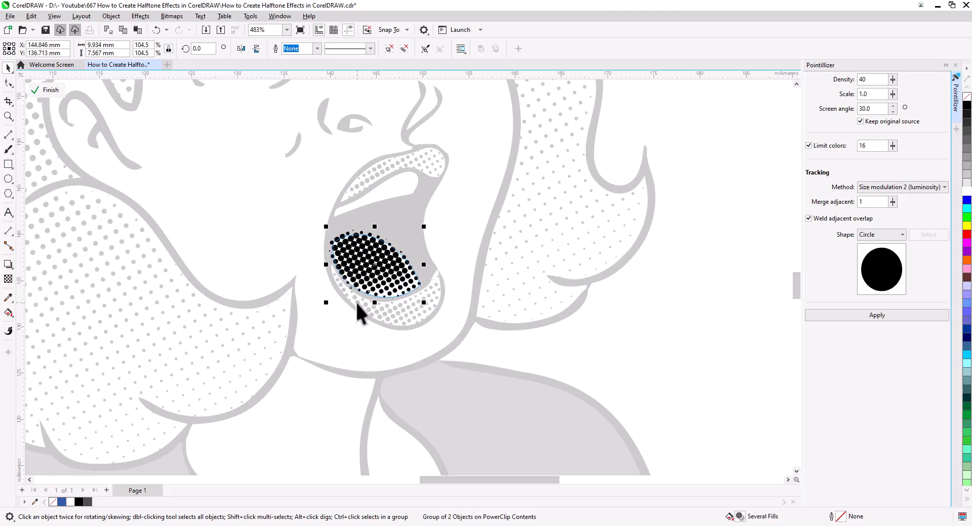
left_click(51, 90)
left_click(532, 327)
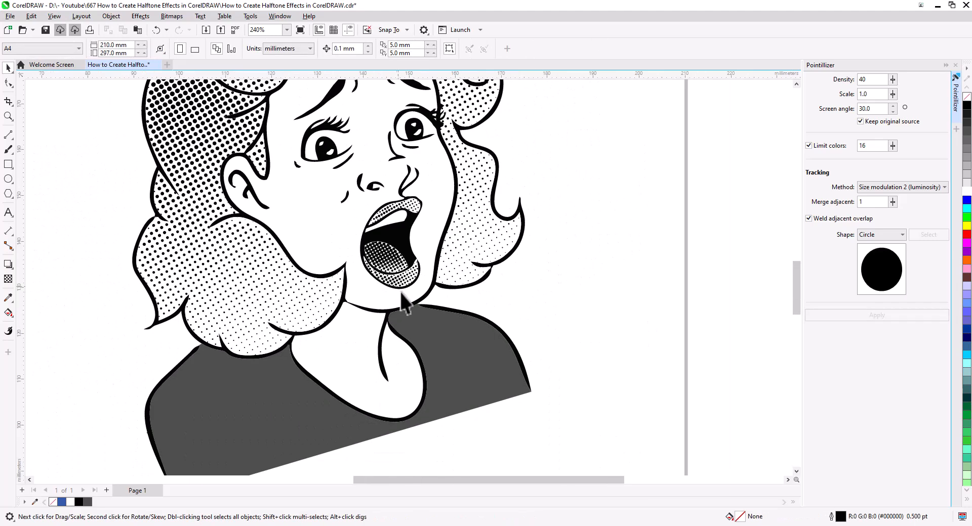
Reopen the tongue's PowerClip contents and scale the dots up slightly from their upper-right corner
scroll(400, 298, "down", 3)
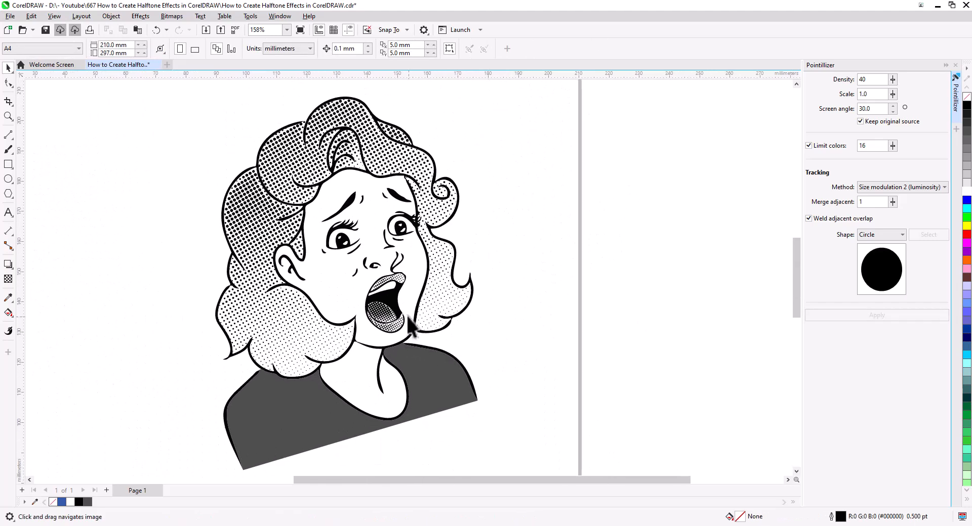
left_click(390, 317)
left_click(45, 90)
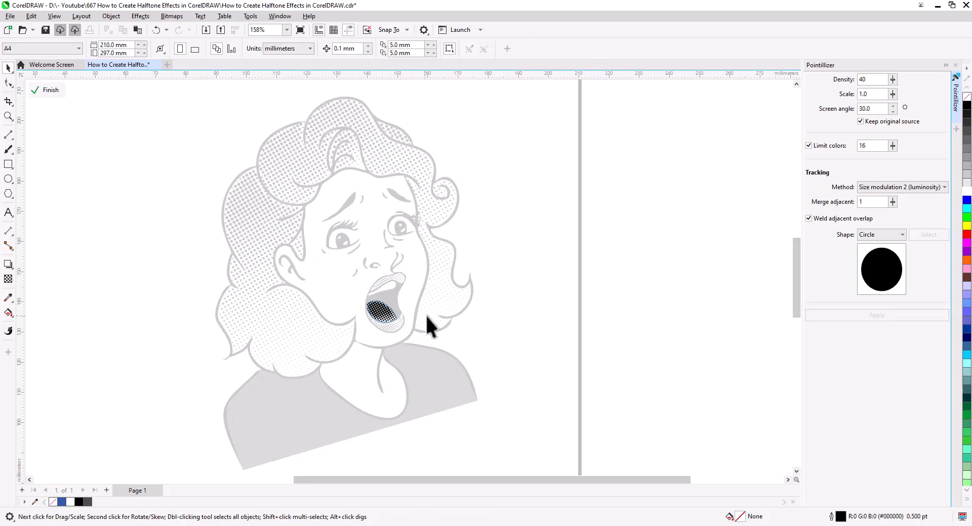
left_click(387, 319)
left_click_drag(400, 297, 401, 296)
left_click(48, 90)
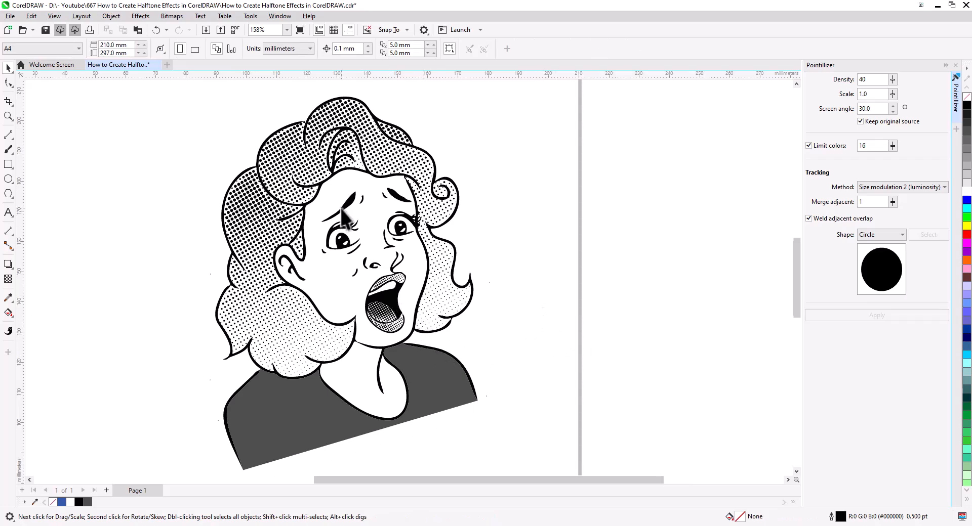
Save the document
scroll(341, 208, "up", 2)
left_click_drag(387, 211, 391, 242)
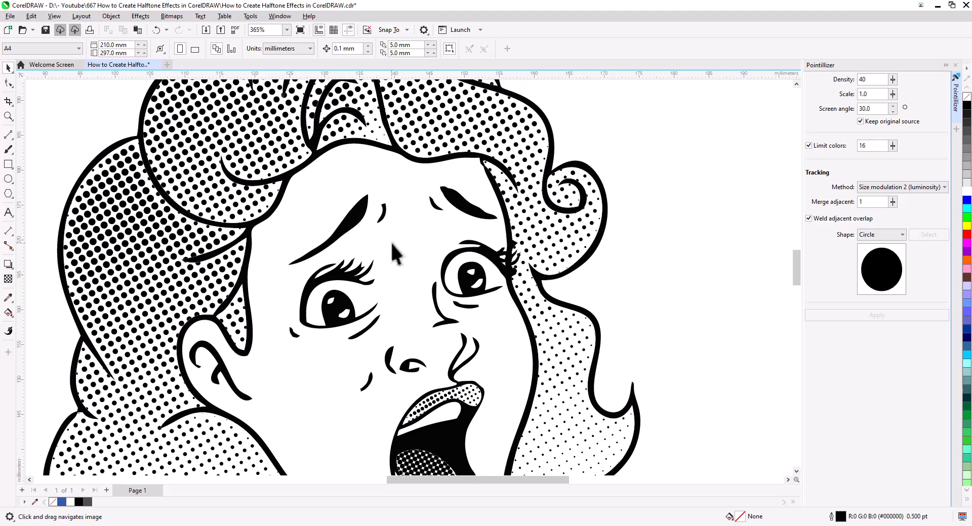
key("ctrl+s")
Sketch freehand shadow boundary lines down the left side of the face and across the neck, and reshape the neck line
left_click(8, 135)
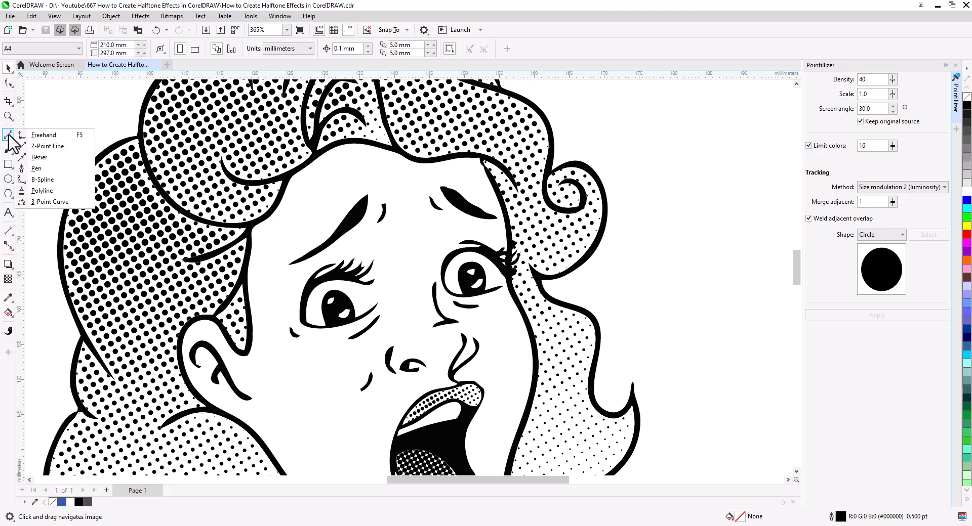
left_click(38, 134)
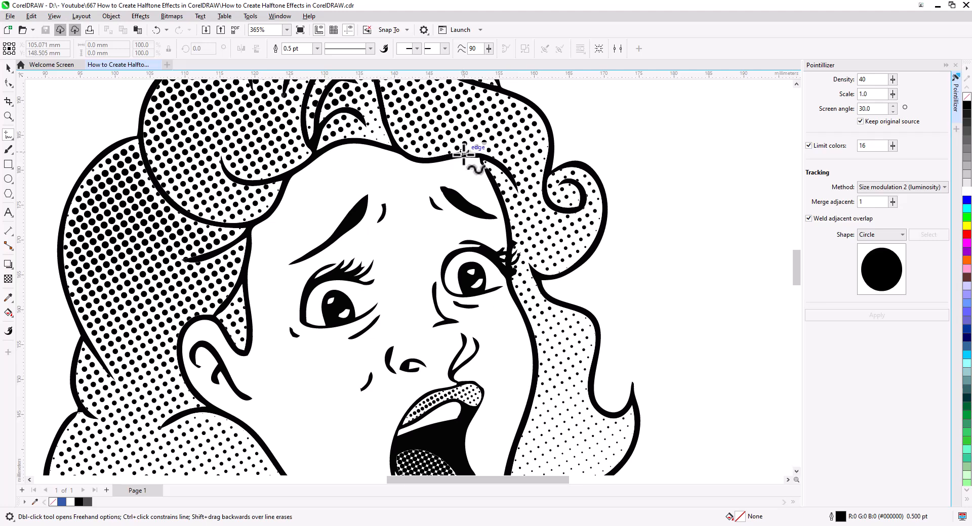
mouse_move(467, 152)
left_mouse_down()
mouse_move(433, 168)
mouse_move(326, 171)
mouse_move(282, 230)
mouse_move(242, 327)
mouse_move(174, 188)
mouse_move(167, 239)
mouse_move(370, 429)
mouse_move(280, 322)
mouse_move(369, 409)
left_mouse_up()
left_click_drag(307, 358, 138, 389)
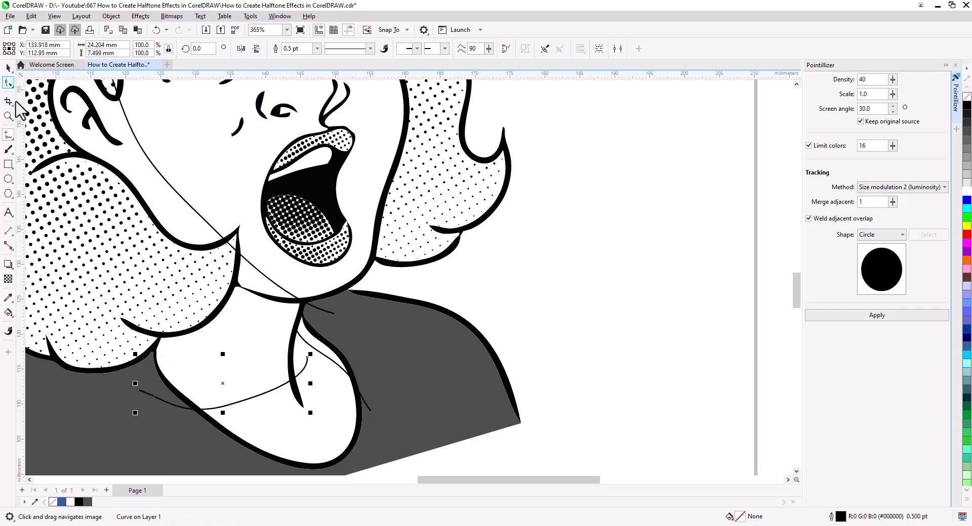
left_click(8, 83)
left_click_drag(231, 405, 241, 409)
Smart Fill the enclosed shadow areas of the neck, face edge and ear with blue
left_click(8, 312)
left_click(227, 354)
left_click(320, 347)
left_click(263, 284)
left_click(152, 190)
left_click_drag(176, 81, 198, 244)
left_click(155, 169)
Delete the freehand boundary lines from the face and neck
key("space")
left_click(148, 281)
key("Delete")
left_click(266, 375)
left_click_drag(304, 440, 278, 391)
key("Delete")
left_click(324, 392)
Combine the blue face and neck shadow shapes into one object and deselect it
left_click(133, 136)
left_click(287, 350, "shift")
mouse_move(281, 339)
left_mouse_down()
mouse_move(263, 223)
mouse_move(261, 421)
left_mouse_up()
left_click(272, 49)
left_click(261, 206)
Sketch freehand curves above and across the right-hand eye to enclose an eyelid shadow
scroll(298, 241, "up", 1)
mouse_move(299, 241)
left_mouse_down()
mouse_move(227, 223)
mouse_move(335, 218)
left_mouse_up()
key("F5")
mouse_move(307, 109)
left_mouse_down()
mouse_move(288, 159)
mouse_move(211, 220)
left_mouse_up()
key("F10")
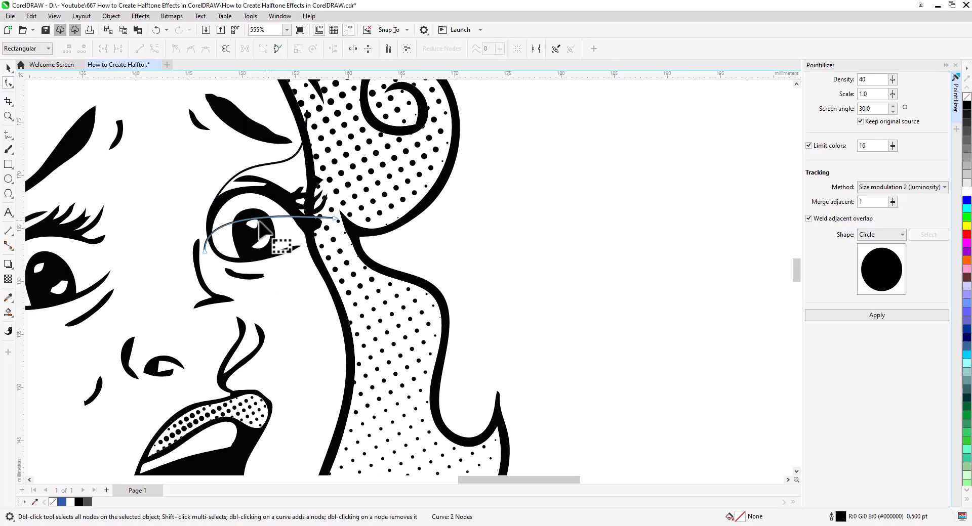
Smart Fill the right-hand eyelid shadow areas with blue and remove the guide curves
left_click(9, 330)
left_click(299, 201)
key("space")
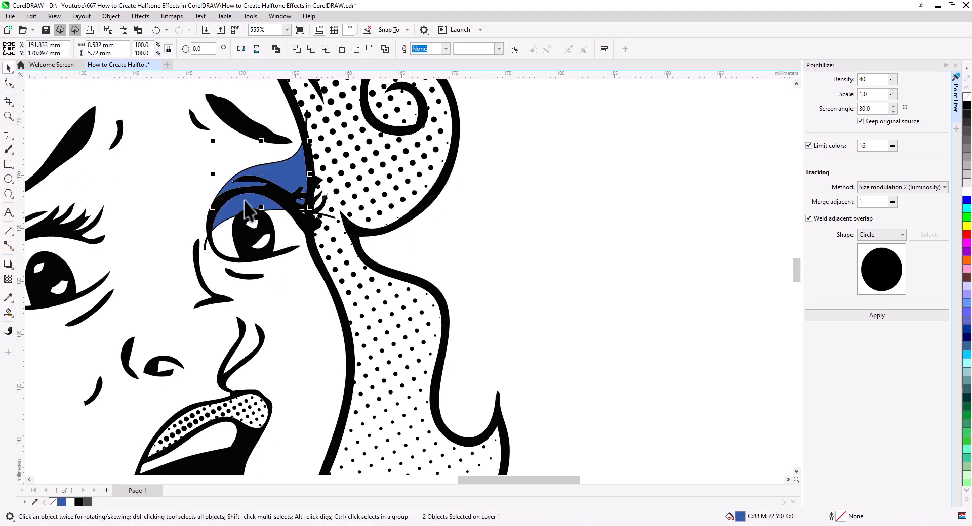
key("Escape")
Sketch two freehand curves from the nose across the left-hand eye and reshape them into an eyelid shadow outline
left_click_drag(91, 261, 260, 240)
left_click(8, 134)
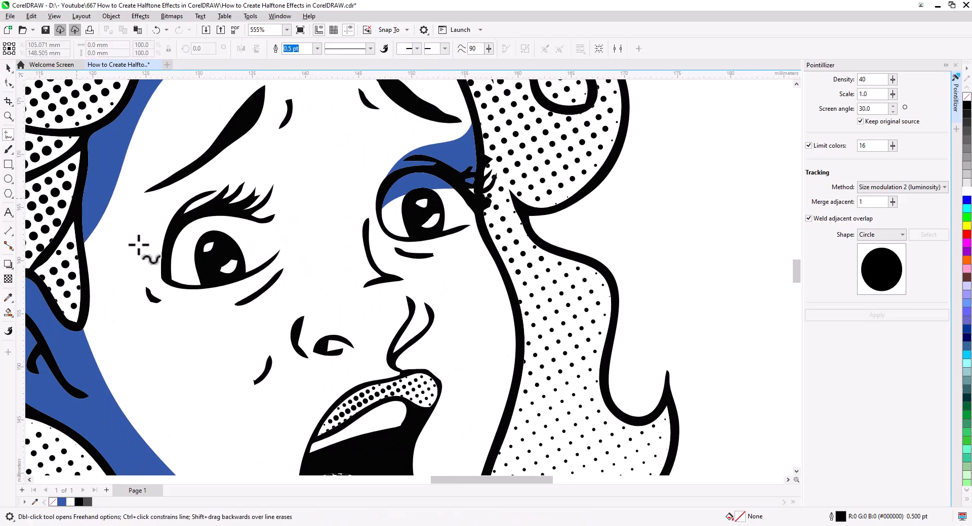
mouse_move(304, 318)
left_mouse_down()
mouse_move(317, 295)
mouse_move(298, 257)
mouse_move(212, 203)
left_mouse_up()
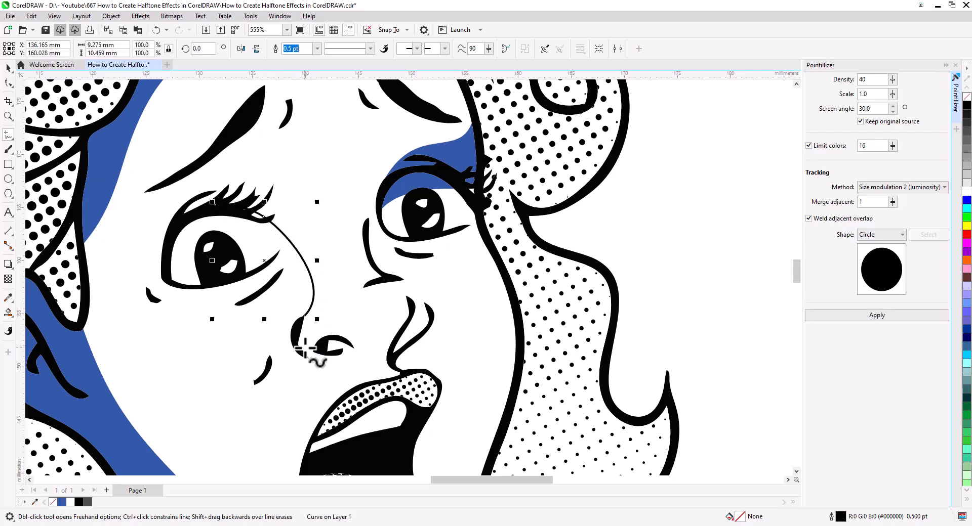
mouse_move(304, 317)
left_mouse_down()
mouse_move(281, 268)
mouse_move(200, 238)
mouse_move(164, 272)
left_mouse_up()
key("F10")
double_click(313, 295)
left_click_drag(315, 267, 306, 265)
left_click_drag(282, 225, 262, 211)
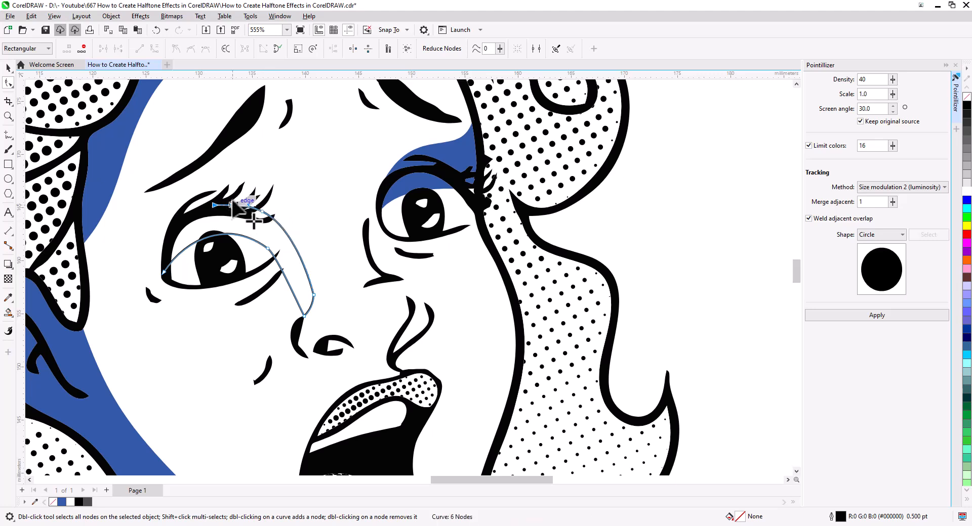
Smart Fill the left-hand eyelid shadow areas with blue and combine them with the right-hand eye's shadow
left_click(8, 312)
left_click(273, 243)
scroll(231, 208, "up", 5)
key("space")
key("ctrl+z")
scroll(324, 284, "down", 6)
left_click(312, 264)
scroll(311, 274, "up", 5)
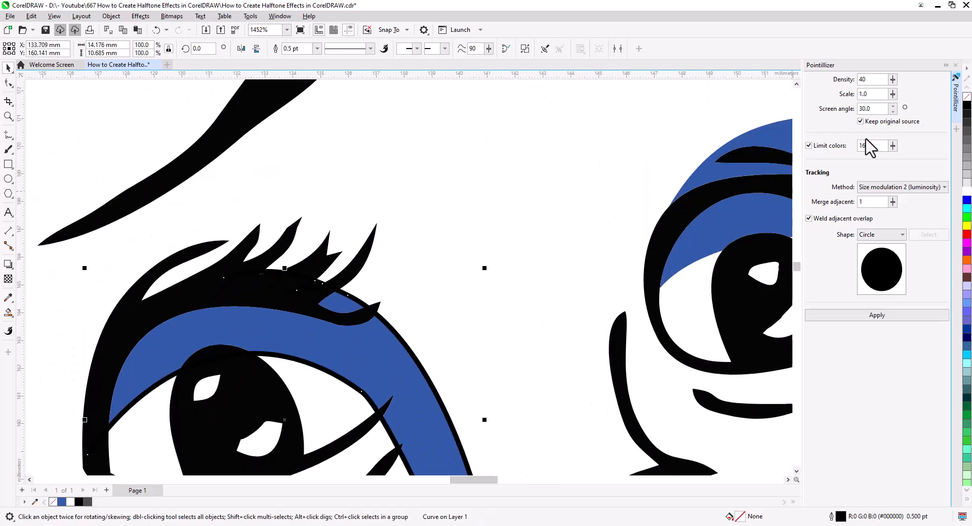
scroll(419, 264, "down", 4)
left_click(397, 254)
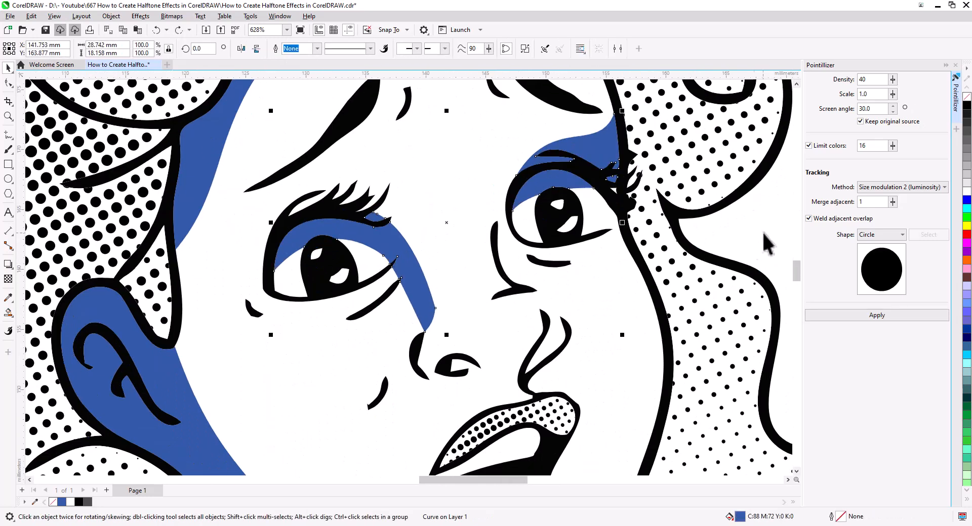
left_click(758, 242)
Sketch two freehand curves around the nose tip and Smart Fill the enclosed nose shadow with blue
left_click_drag(536, 357, 371, 273)
scroll(357, 268, "up", 1)
key("F5")
left_click_drag(381, 226, 267, 271)
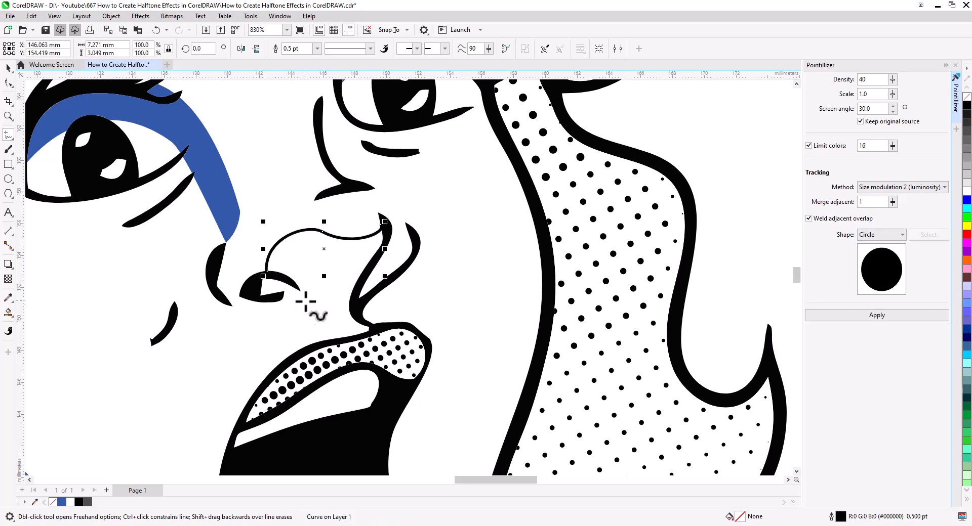
mouse_move(356, 313)
left_mouse_down()
mouse_move(308, 296)
mouse_move(271, 299)
left_mouse_up()
key("s")
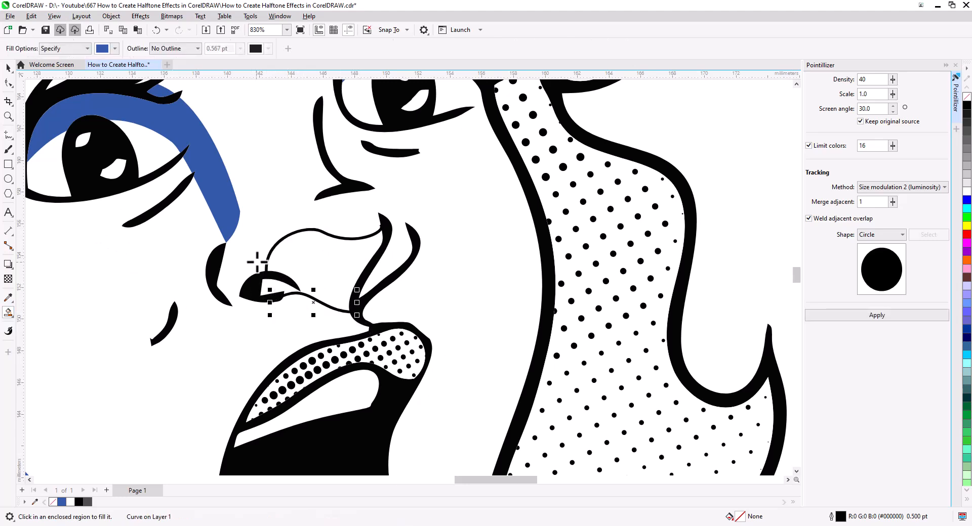
left_click(304, 271)
key("space")
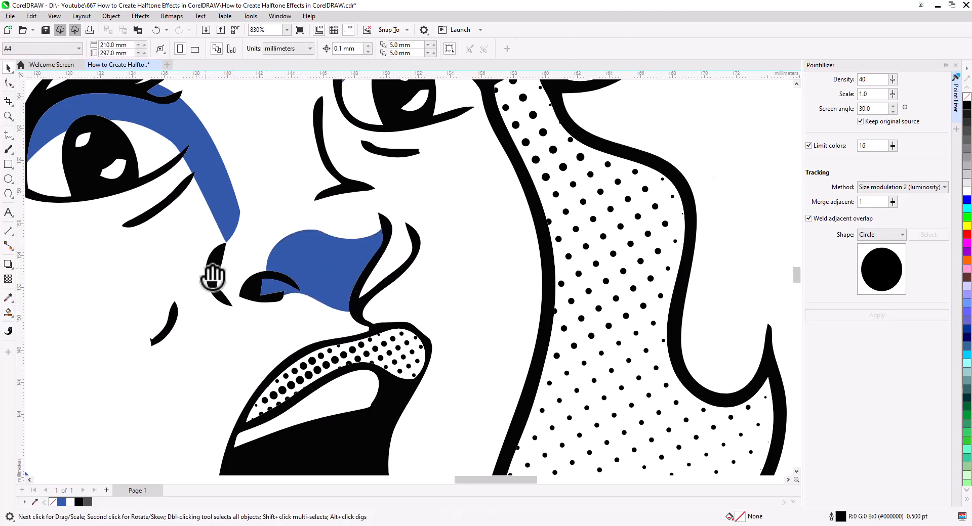
Add blue shadows beneath both eyes using freehand curves, reshaping their outlines
left_click_drag(104, 177, 152, 206)
key("F5")
mouse_move(436, 193)
left_mouse_down()
mouse_move(510, 169)
mouse_move(437, 195)
left_mouse_up()
mouse_move(211, 247)
left_mouse_down()
mouse_move(108, 265)
mouse_move(200, 259)
left_mouse_up()
key("F10")
left_click_drag(165, 285, 174, 271)
left_click(481, 214)
left_click(176, 49)
left_click_drag(460, 217, 459, 214)
Combine the blue eye and nose shadow shapes into one object and deselect it
key("space")
left_click(205, 256, "shift")
left_click(241, 162, "shift")
left_click(279, 49)
left_click(449, 246)
Combine the blue eye and nose shadows with the larger blue shadow running along the ear, cheek and neck
scroll(449, 247, "down", 1)
scroll(461, 297, "down", 3)
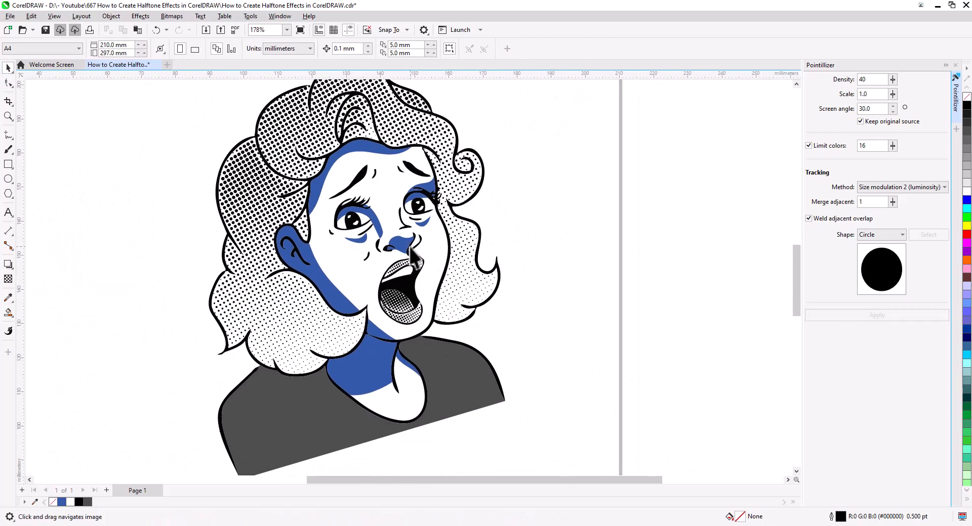
left_click(410, 248)
left_click(320, 290, "shift")
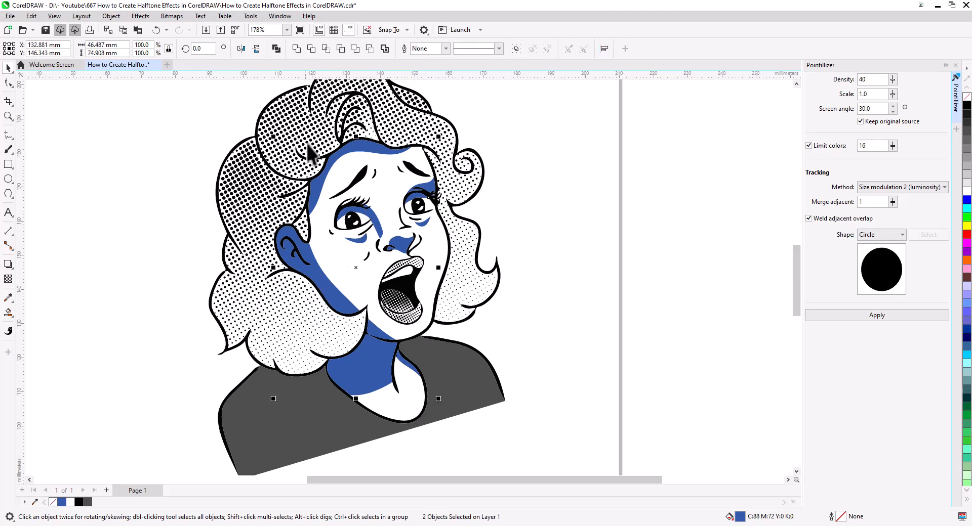
left_click(276, 49)
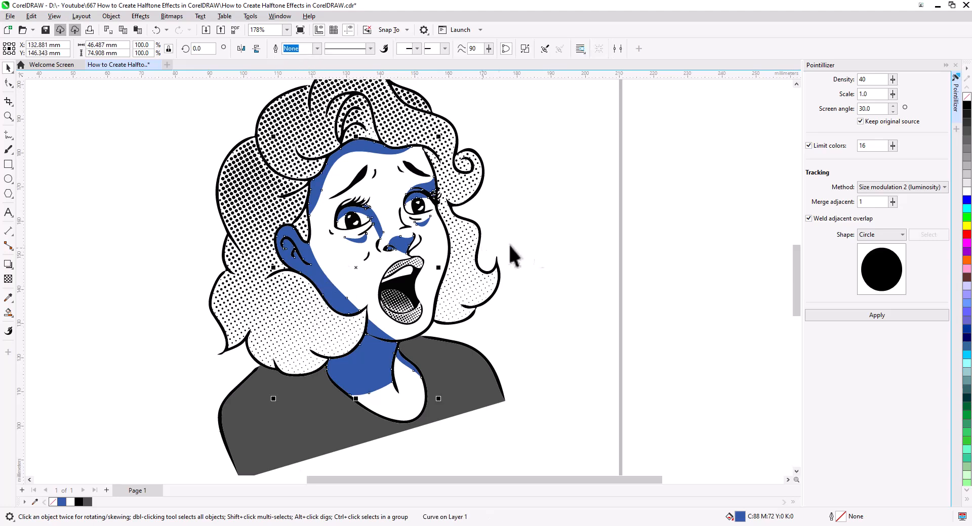
Try moving the combined shadow shape off the face to check which parts it includes, and undo the move
left_click(480, 264)
left_click_drag(436, 195, 615, 206)
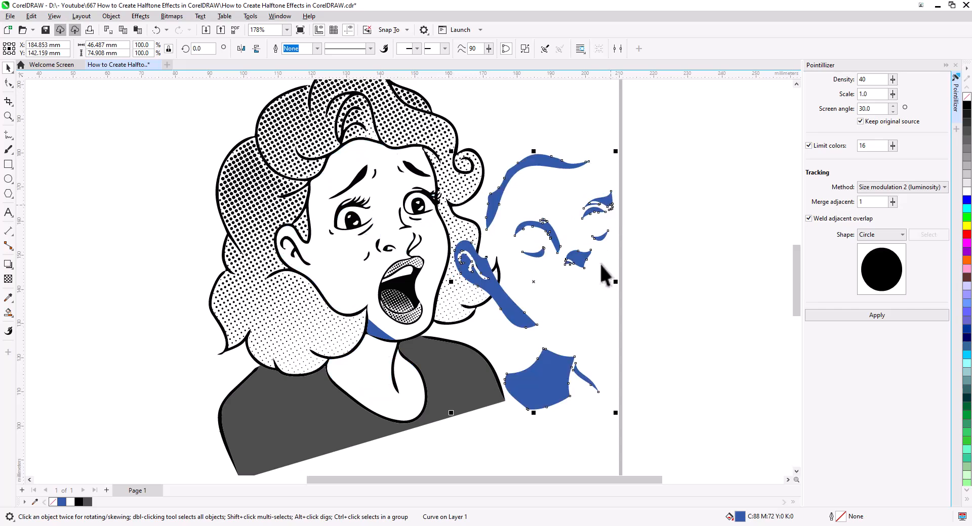
key("ctrl+z")
left_click(650, 350)
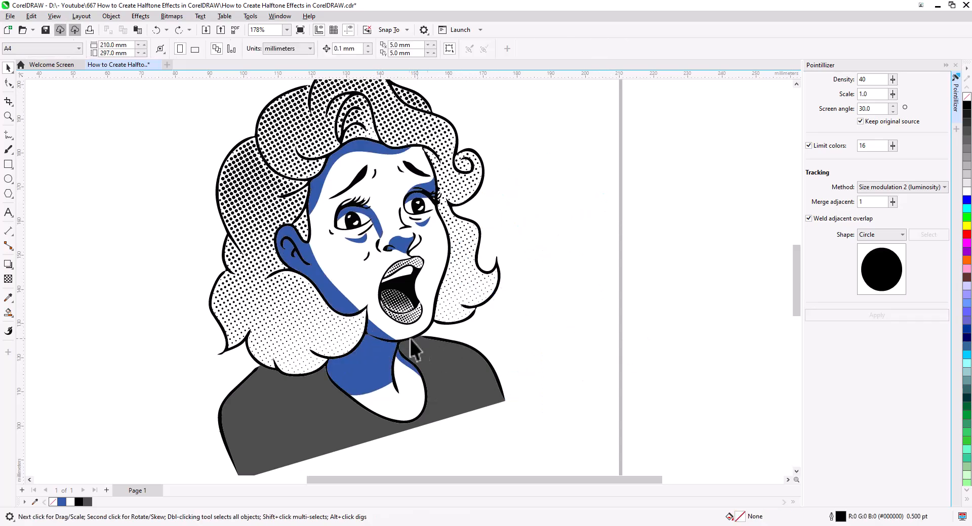
Combine the separate blue shadow under the chin with the other skin shadows and fill the resulting shape with black
left_click(376, 332)
left_click(375, 365, "shift")
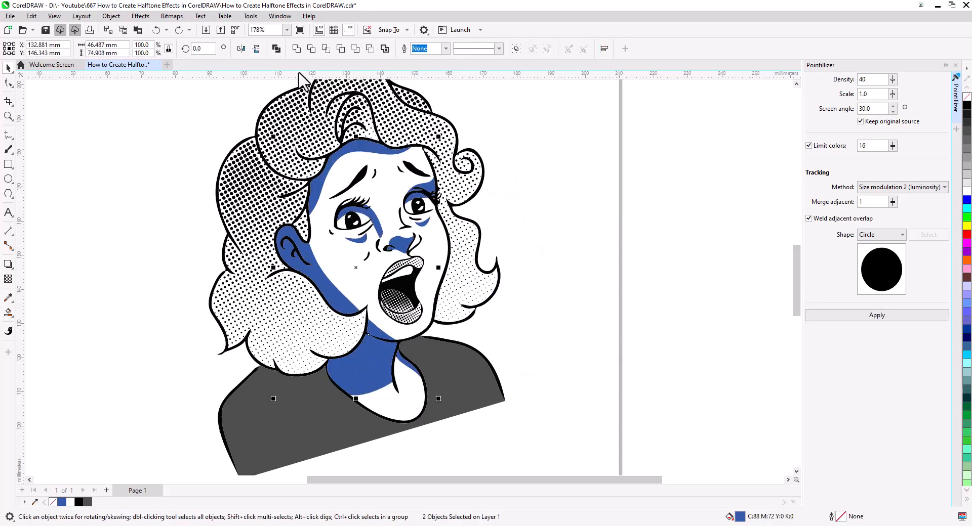
left_click(277, 48)
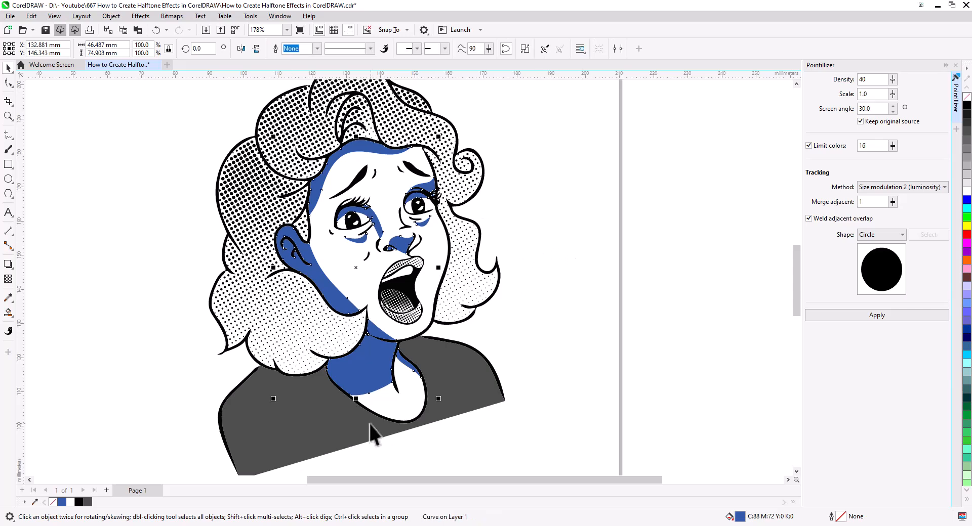
left_click(78, 502)
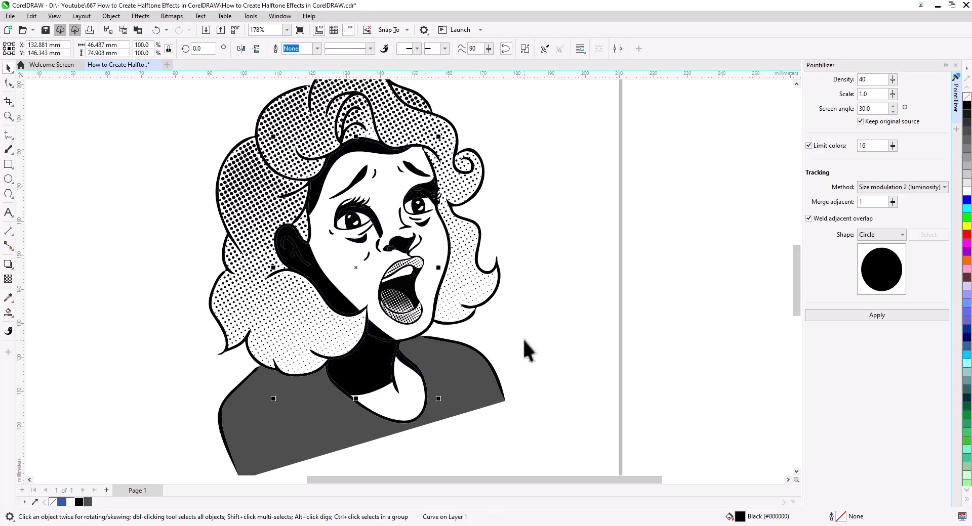
Generate Pointillizer dots from the black shadow shape at density 40, scale 0.5 and screen angle 30, and move them over the shadows
left_click_drag(526, 349, 466, 385)
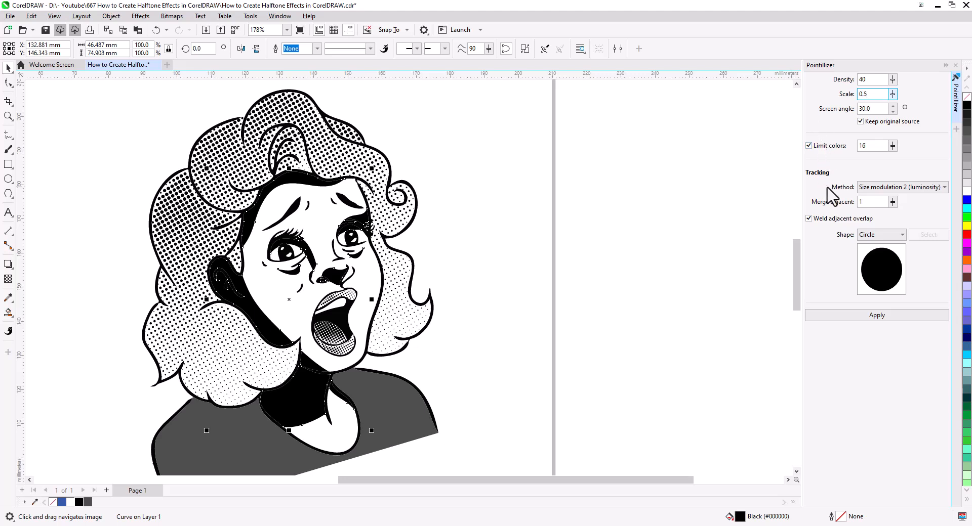
left_click(882, 315)
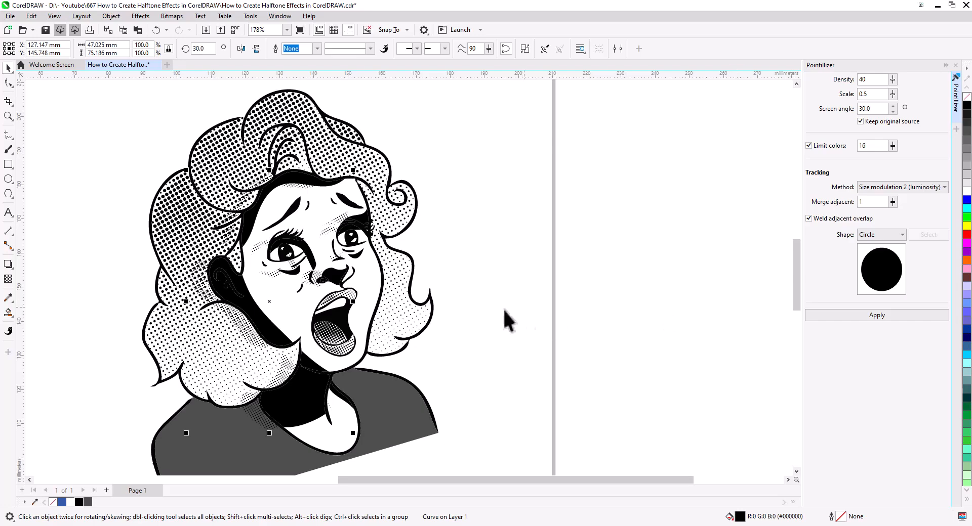
scroll(303, 363, "up", 2)
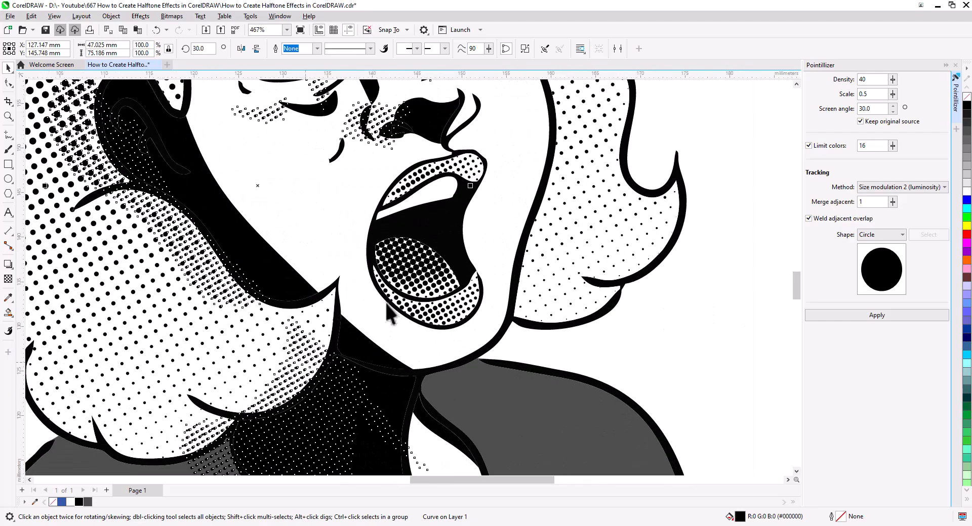
left_click_drag(296, 185, 354, 370)
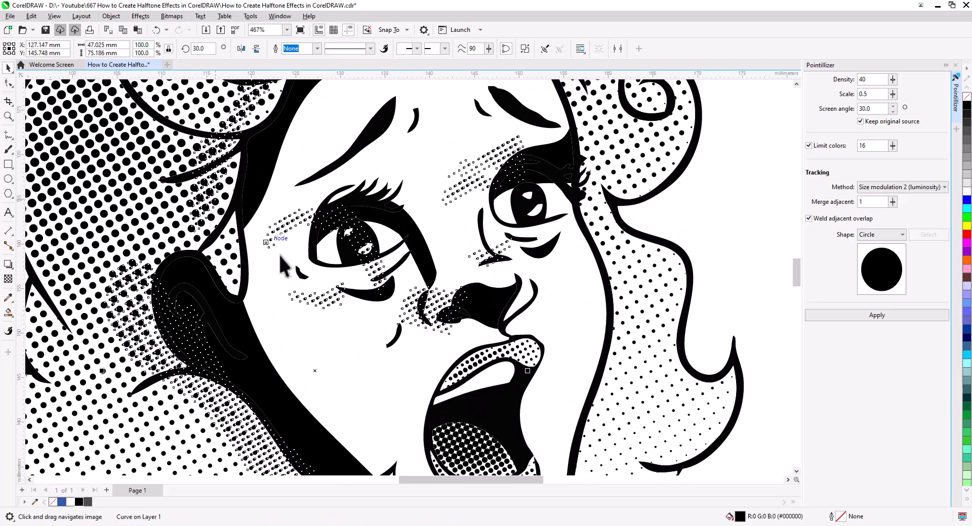
left_click_drag(286, 238, 338, 220)
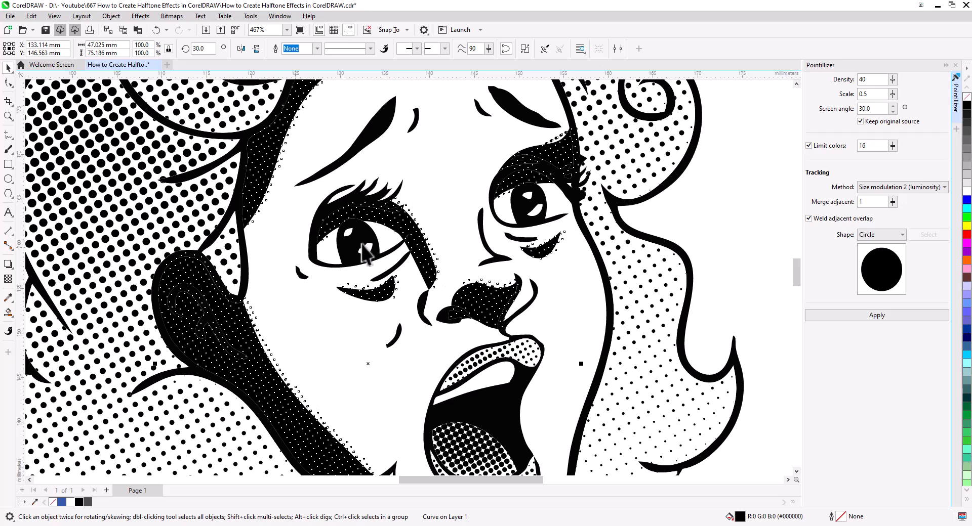
Fill the black skin shadow shape with green so it stands out behind the dots
scroll(407, 287, "up", 2)
left_click(448, 302)
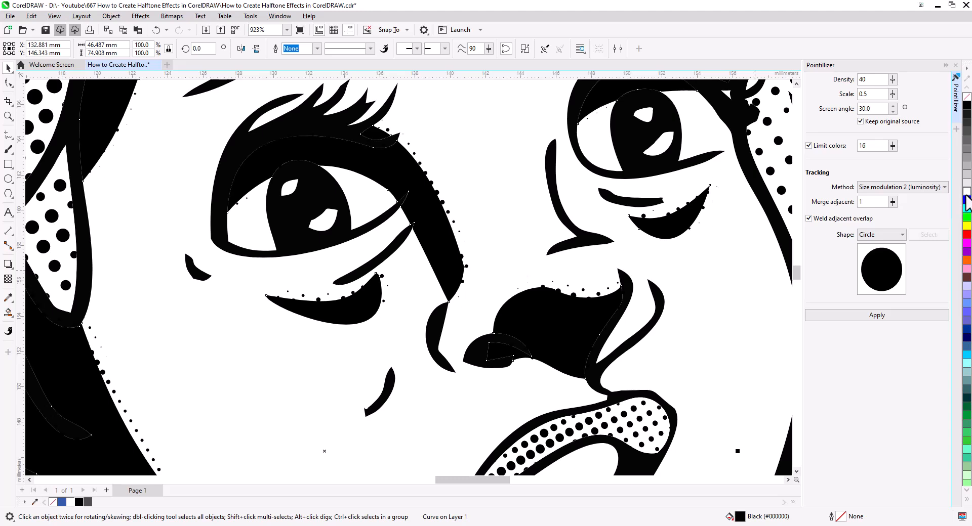
left_click(965, 218)
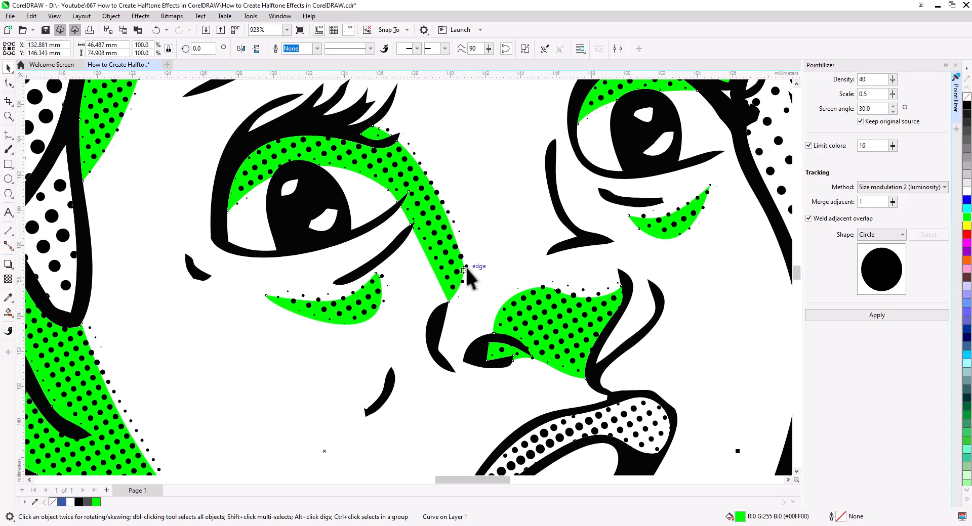
left_click(498, 260)
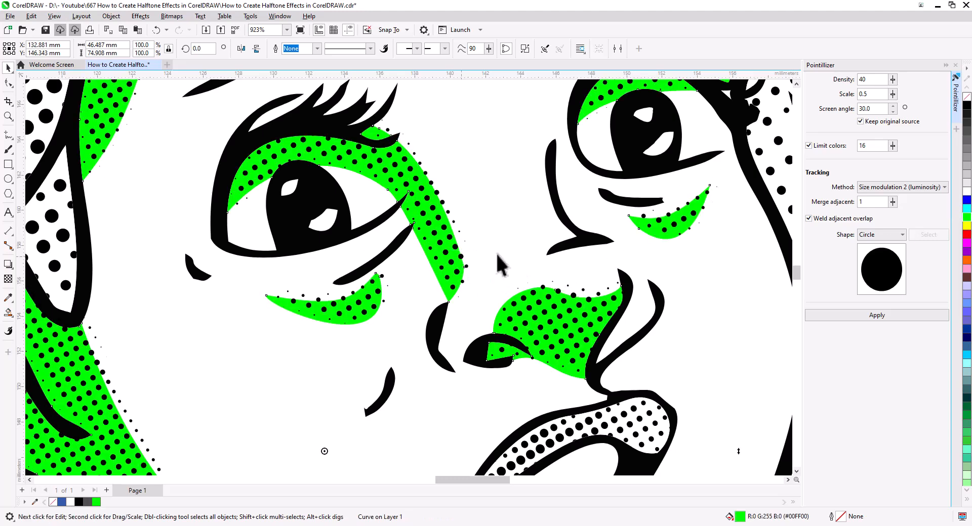
PowerClip the black dots inside the green shadow shape, remove the shape's fill and deselect it
left_click(461, 258)
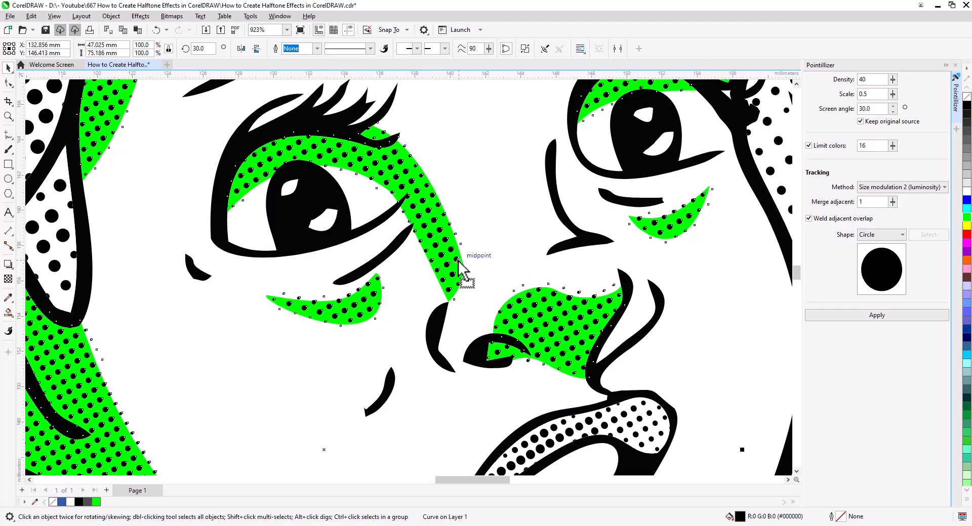
scroll(457, 264, "down", 4)
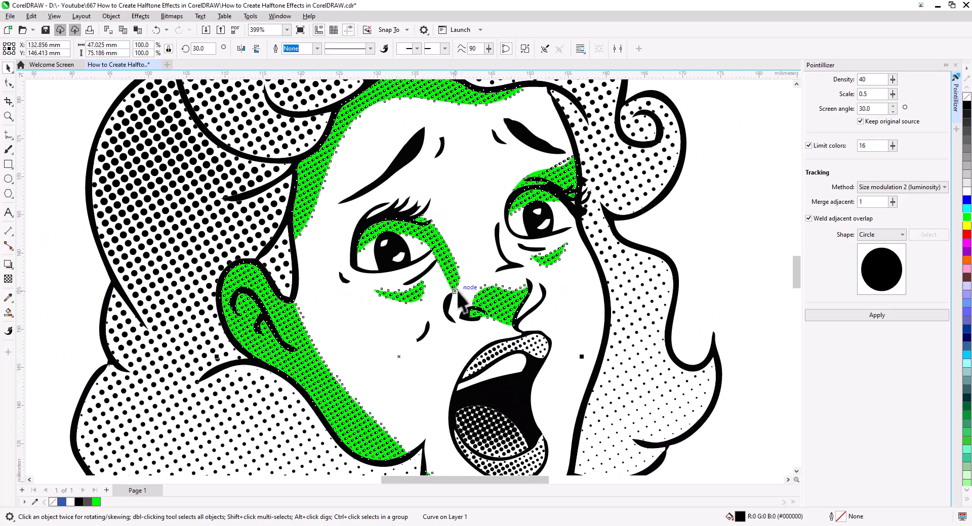
left_click_drag(462, 303, 447, 314)
scroll(435, 286, "up", 4)
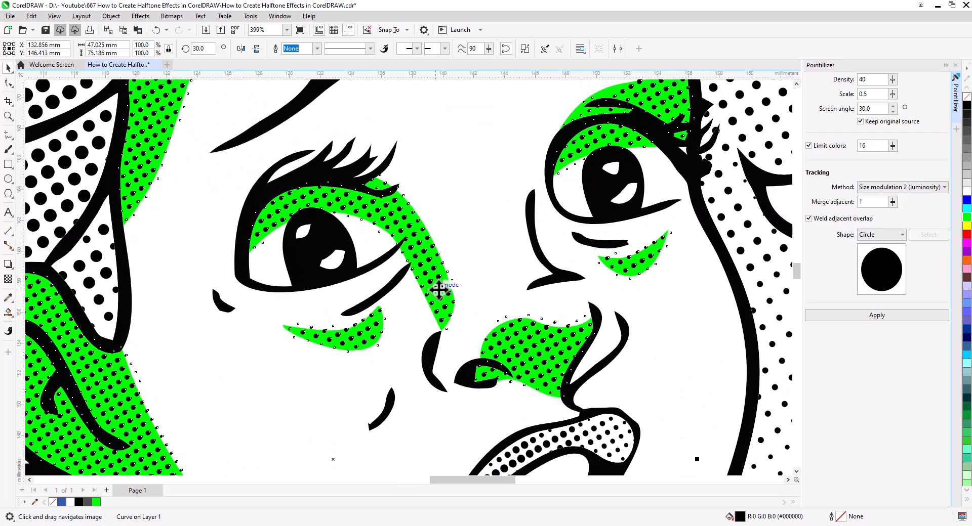
right_click(434, 288)
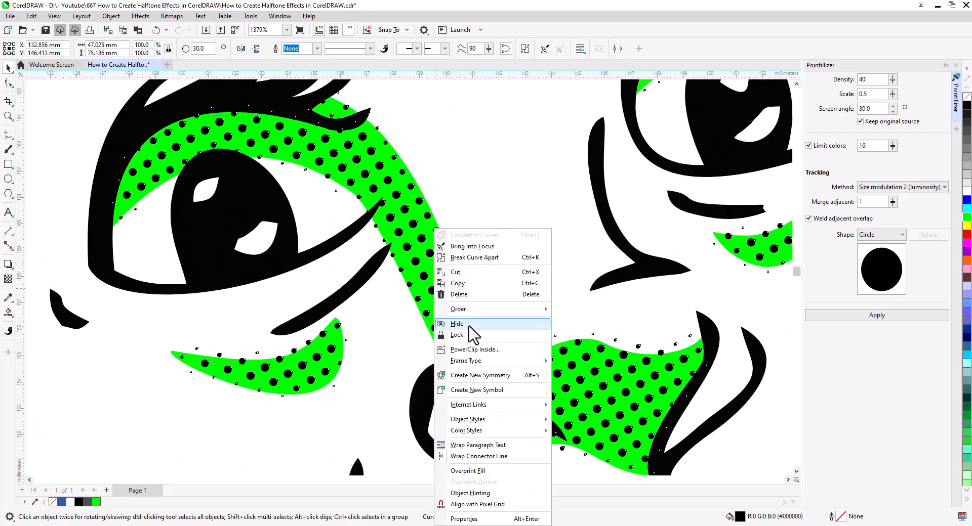
left_click(473, 349)
left_click(453, 327)
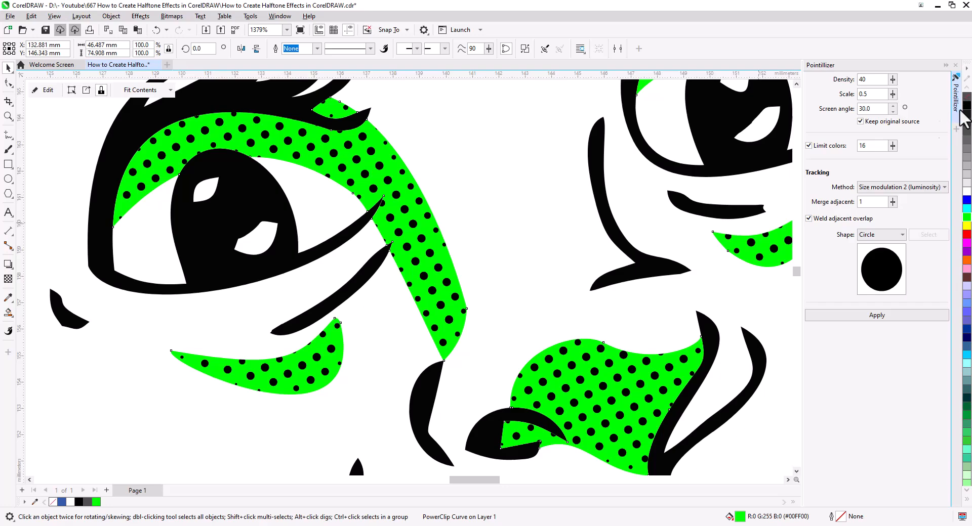
scroll(479, 269, "down", 5)
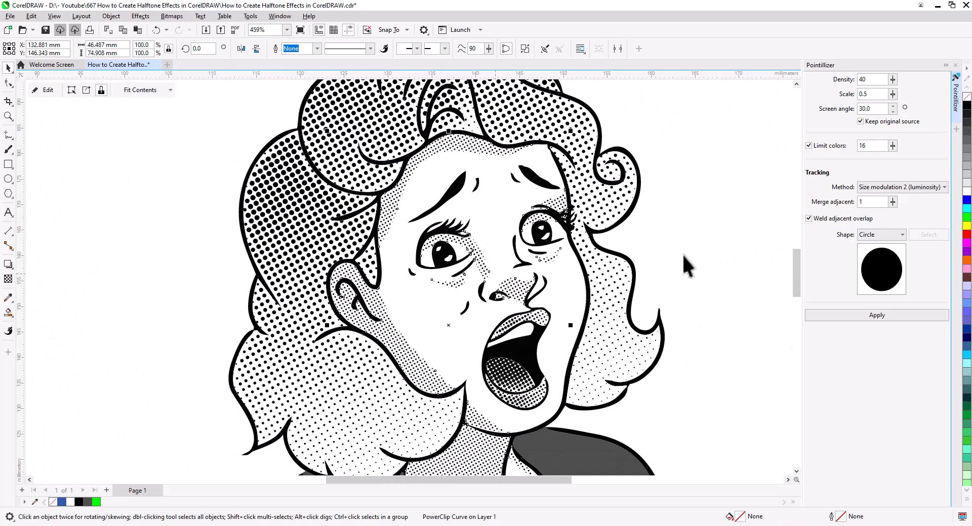
left_click(665, 269)
Move the whole halftone woman toward the page's centre and create a boundary curve around her silhouette
scroll(673, 274, "down", 3)
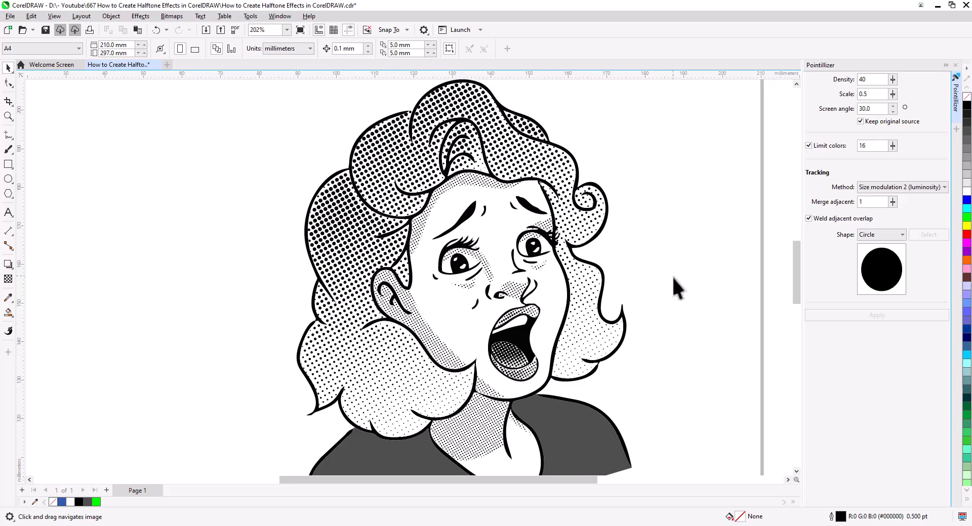
left_click_drag(672, 278, 612, 231)
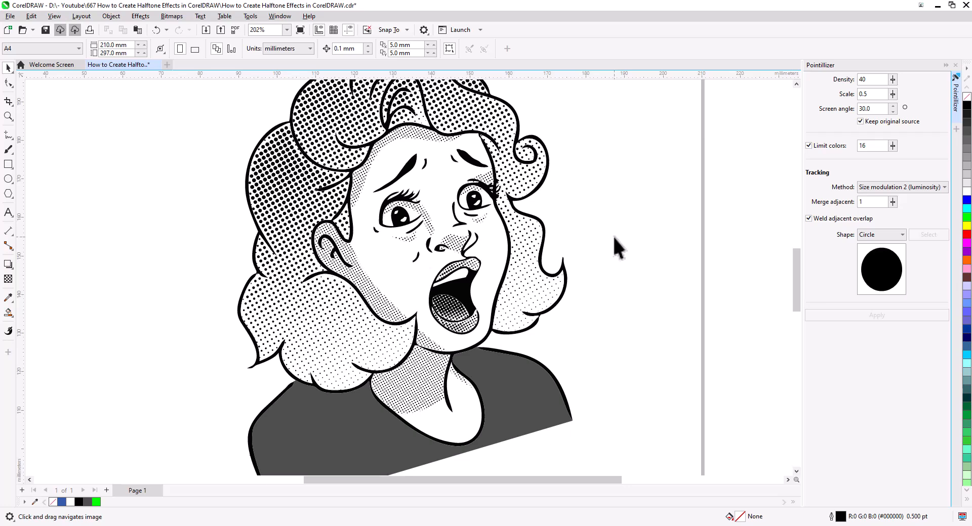
scroll(614, 237, "down", 3)
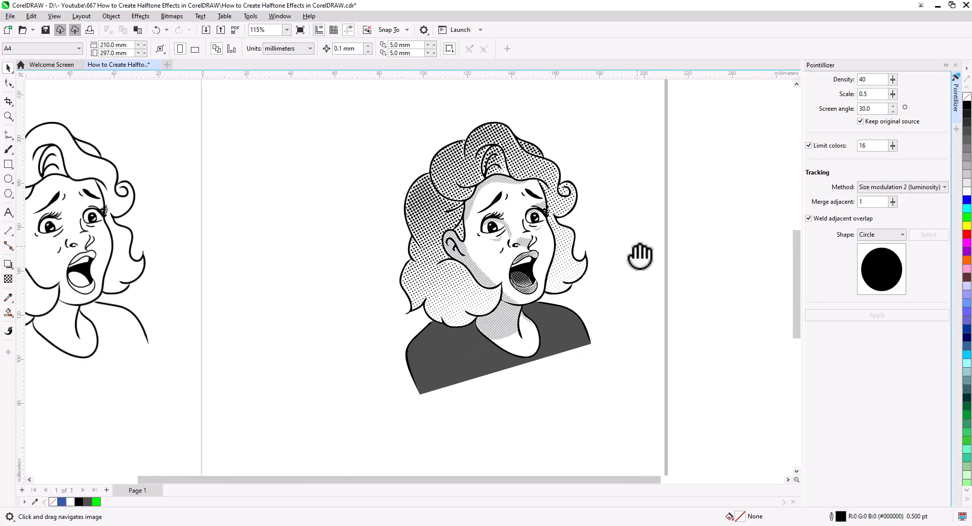
left_click_drag(641, 256, 596, 256)
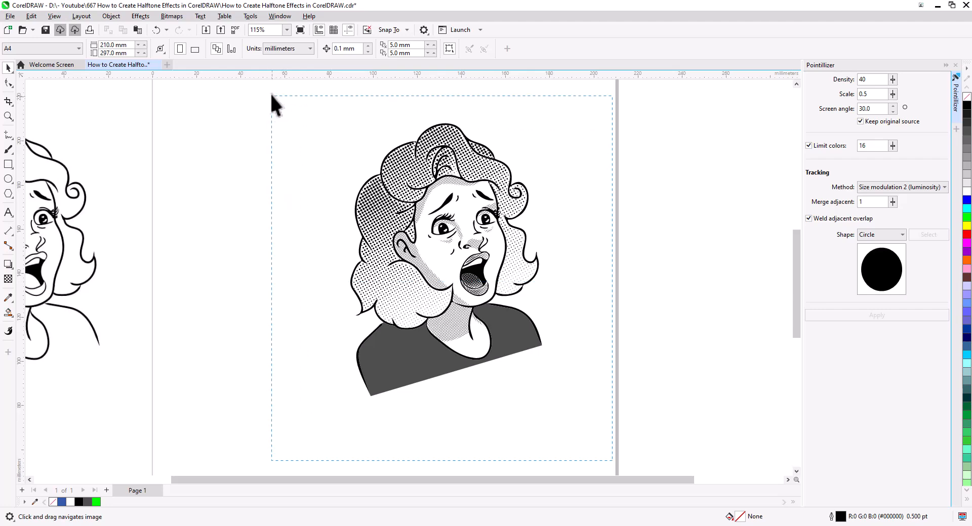
left_click_drag(272, 96, 274, 99)
left_click_drag(432, 158, 384, 155)
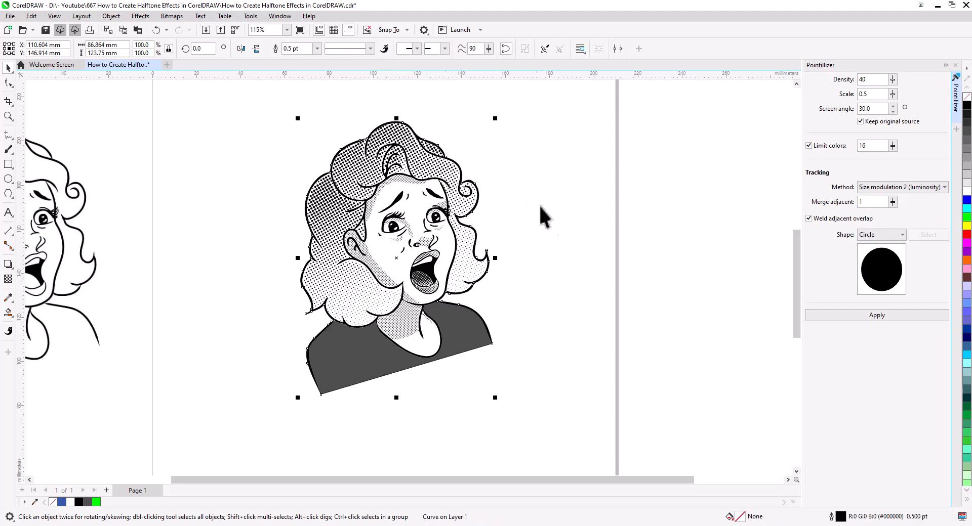
Fill the silhouette boundary curve with white, send it to the back of the layer and deselect it
left_click(476, 199)
left_click(478, 200)
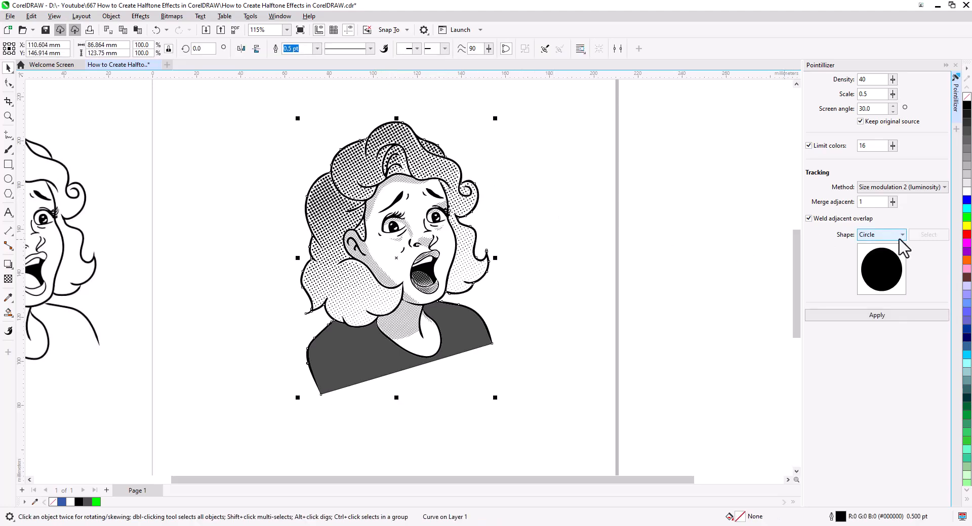
left_click(967, 195)
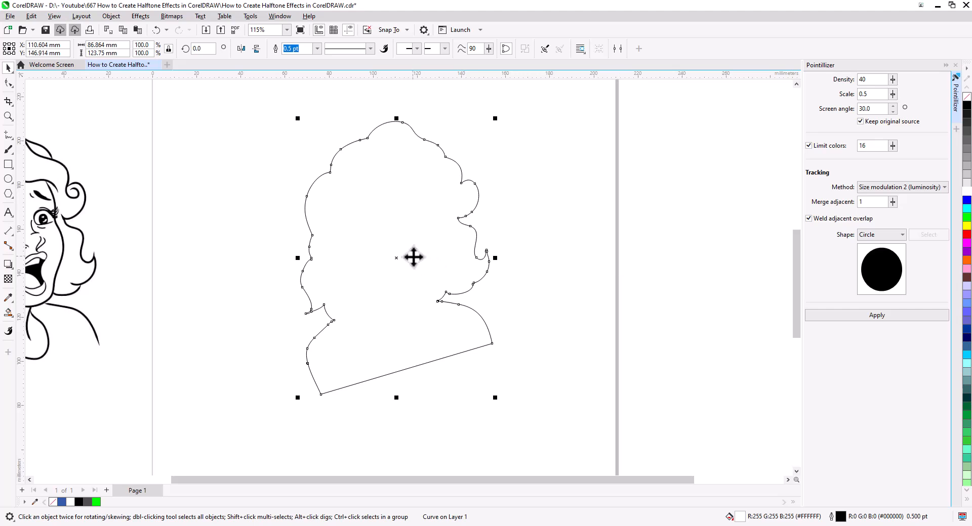
right_click(434, 252)
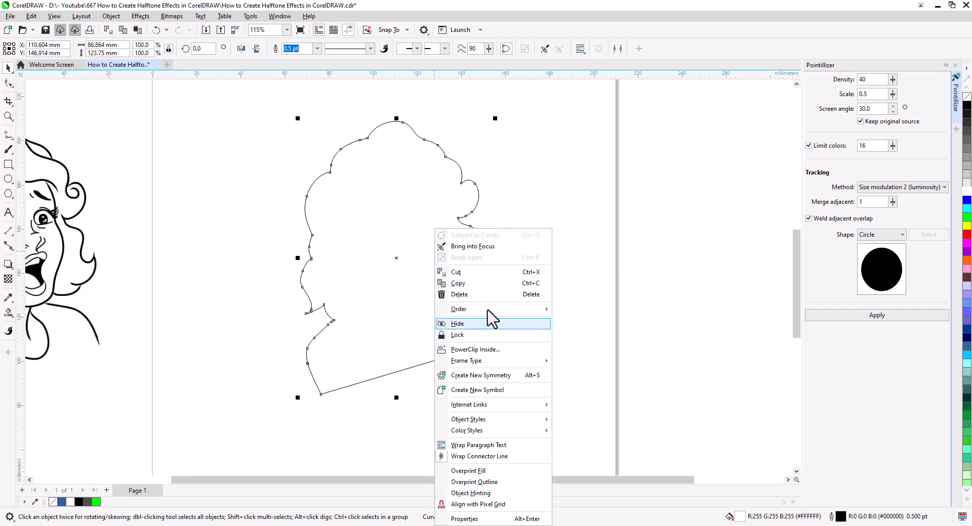
mouse_move(490, 310)
left_click(588, 348)
left_click(588, 308)
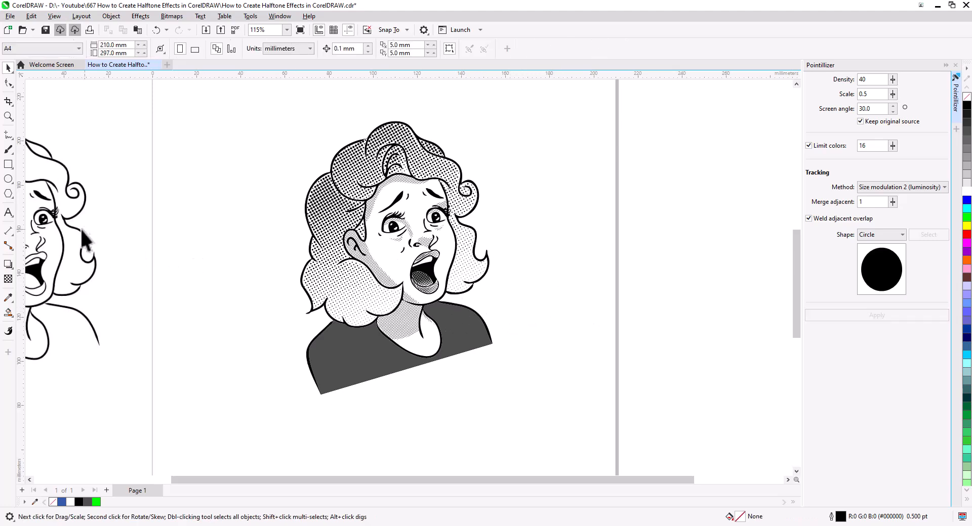
Draw a rectangle around the woman, resizing it to about 188 by 156 mm
key("F6")
left_click_drag(184, 94, 611, 440)
left_click_drag(183, 269, 196, 269)
left_click(8, 68)
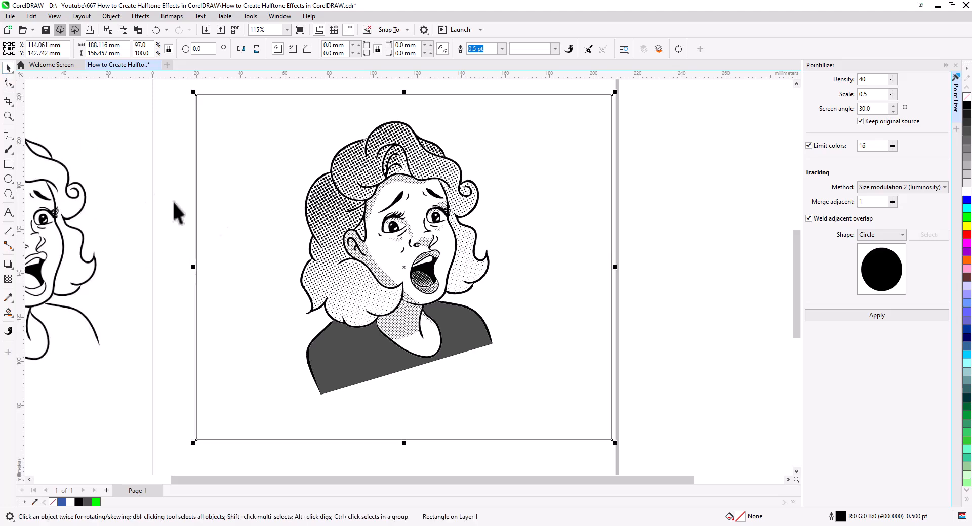
Shift the rectangle slightly, send it to the back of the layer behind the woman and fill it with black
left_click_drag(554, 270, 551, 271)
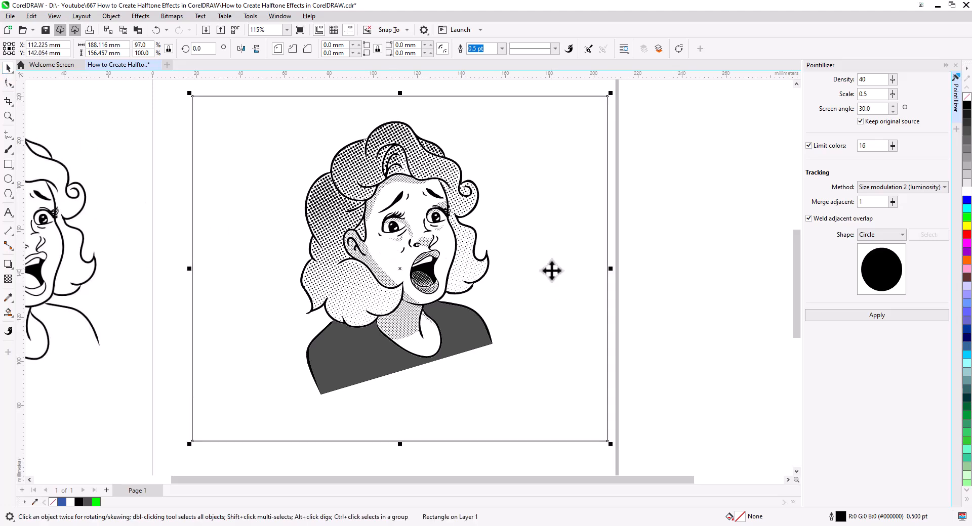
right_click(551, 271)
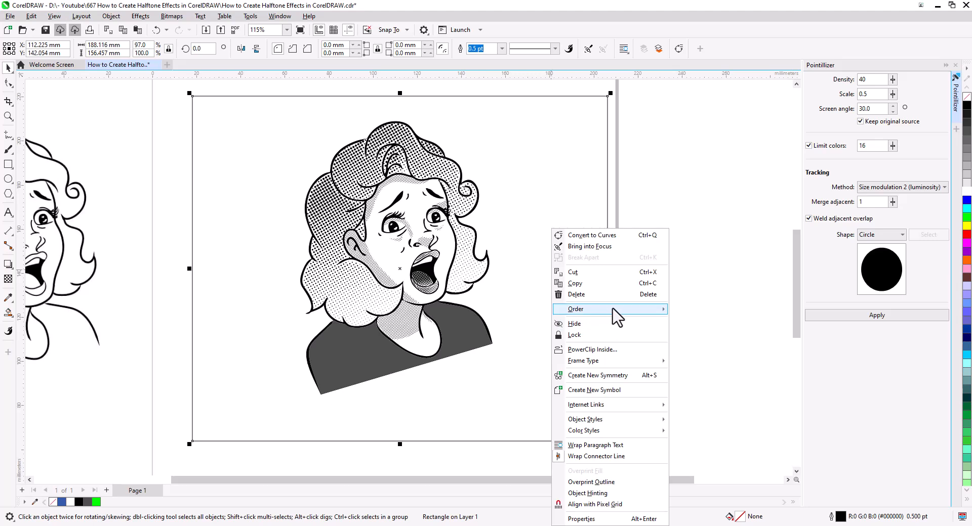
mouse_move(613, 311)
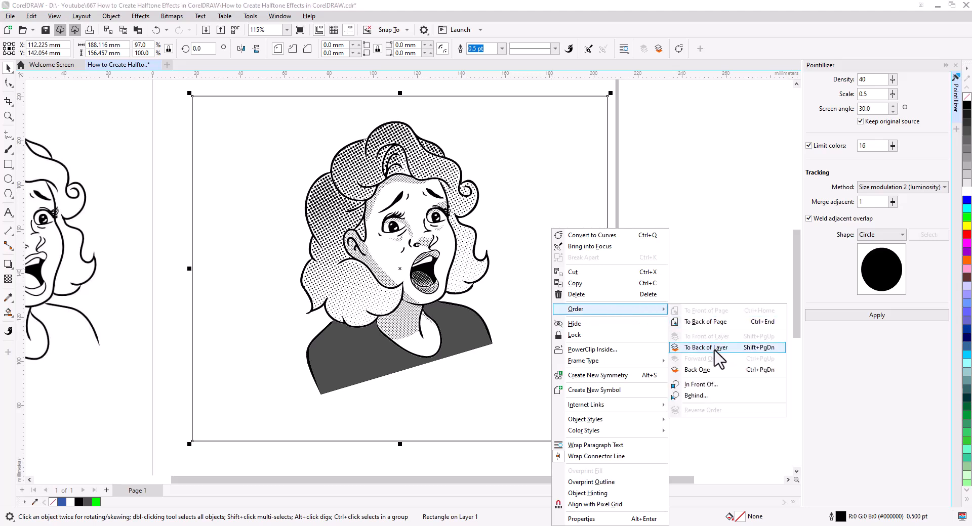
left_click(691, 349)
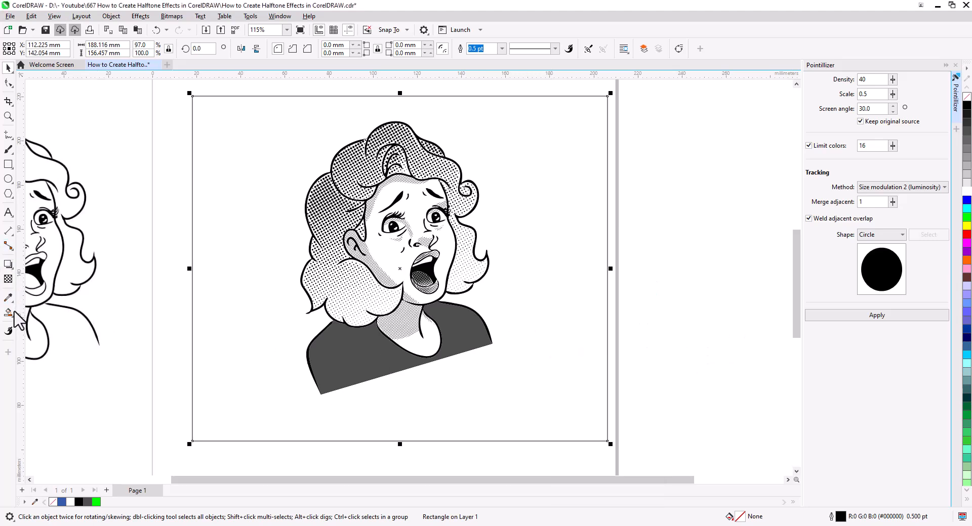
left_click(79, 502)
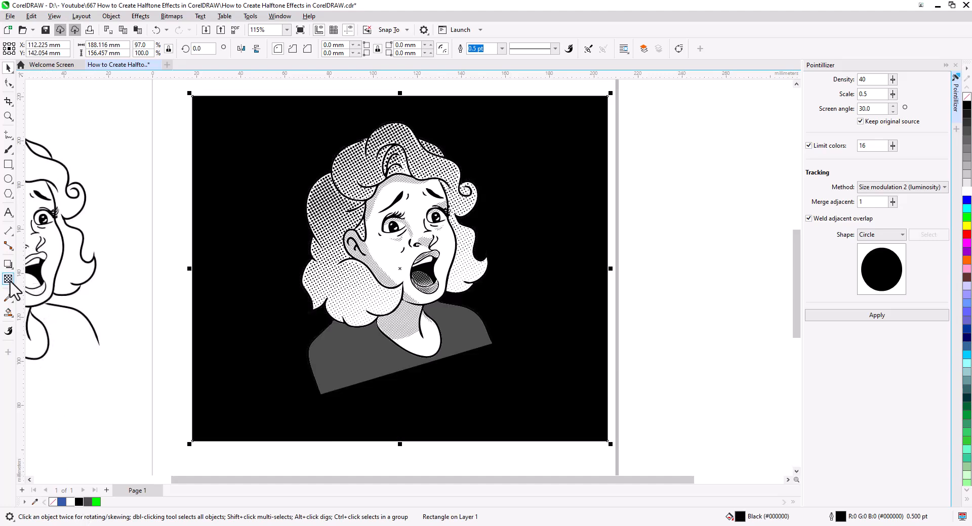
Apply a vertical fountain fill from black at the top to white at the bottom of the rectangle and remove its outline
left_click(8, 315)
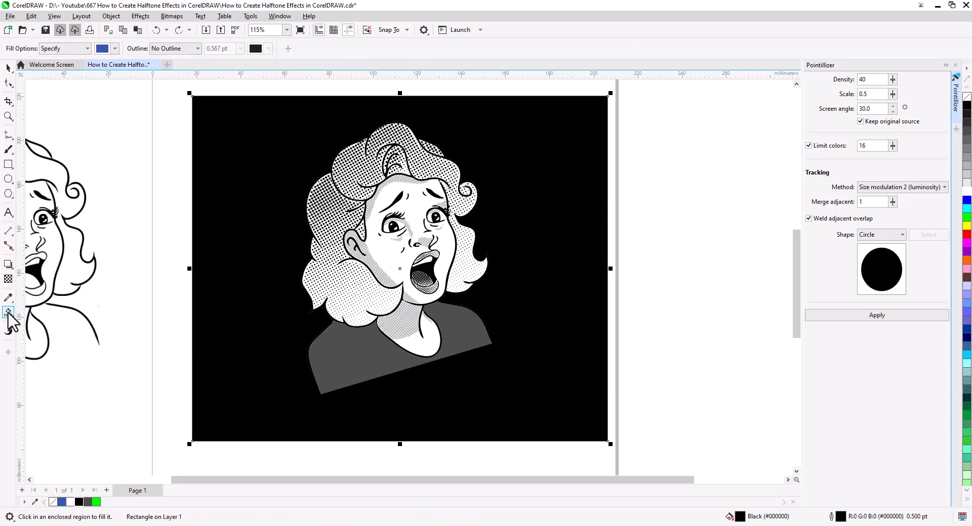
left_click_drag(282, 110, 282, 376)
left_click_drag(282, 110, 282, 178)
left_click_drag(282, 376, 283, 467)
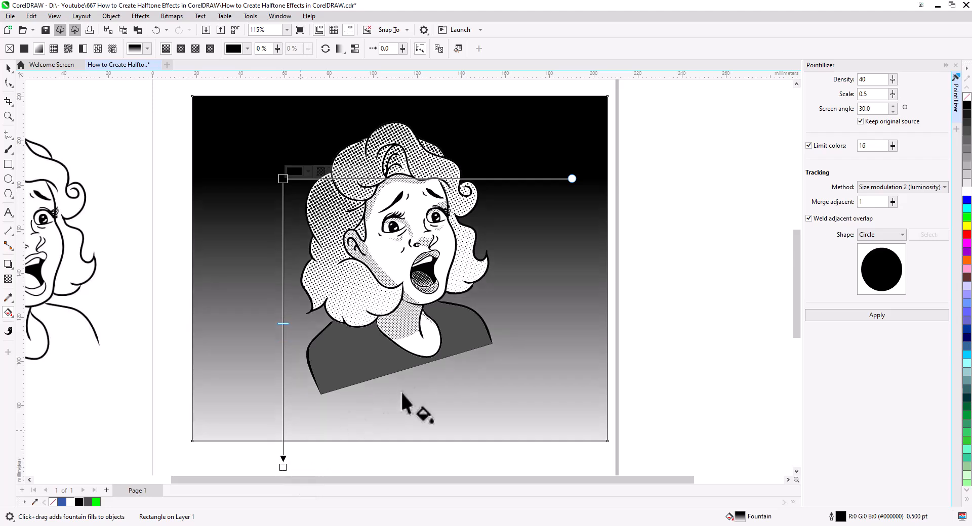
left_click(8, 67)
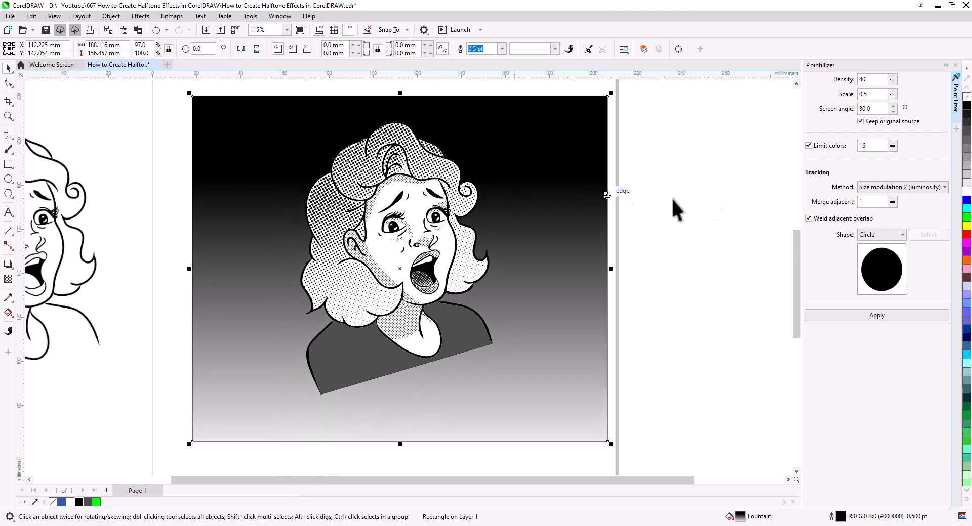
right_click(966, 96)
Try Pointillizer dots with density 20, scale 0.5 and screen angle 0 on the gradient rectangle, and delete the resulting dots
left_click(696, 233)
left_click(572, 323)
scroll(576, 343, "up", 2)
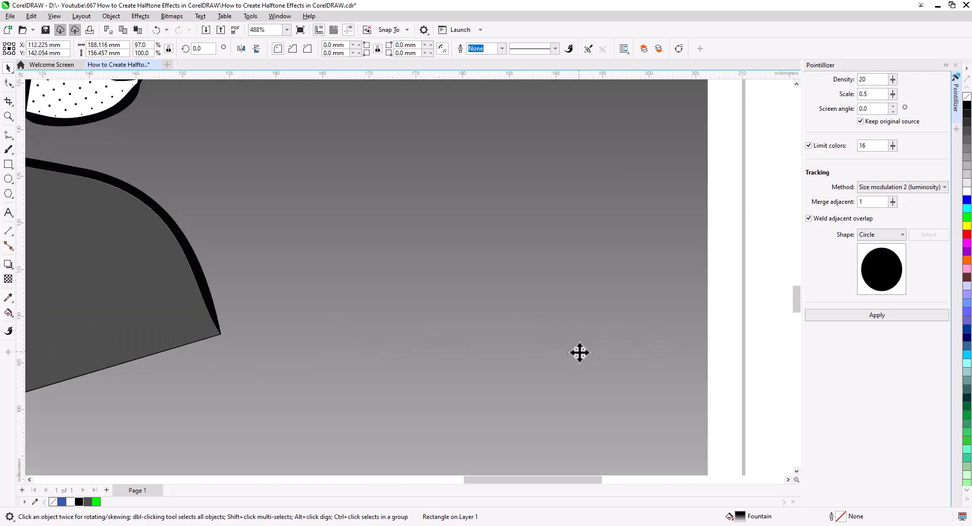
scroll(579, 353, "down", 3)
left_click_drag(605, 253, 721, 277)
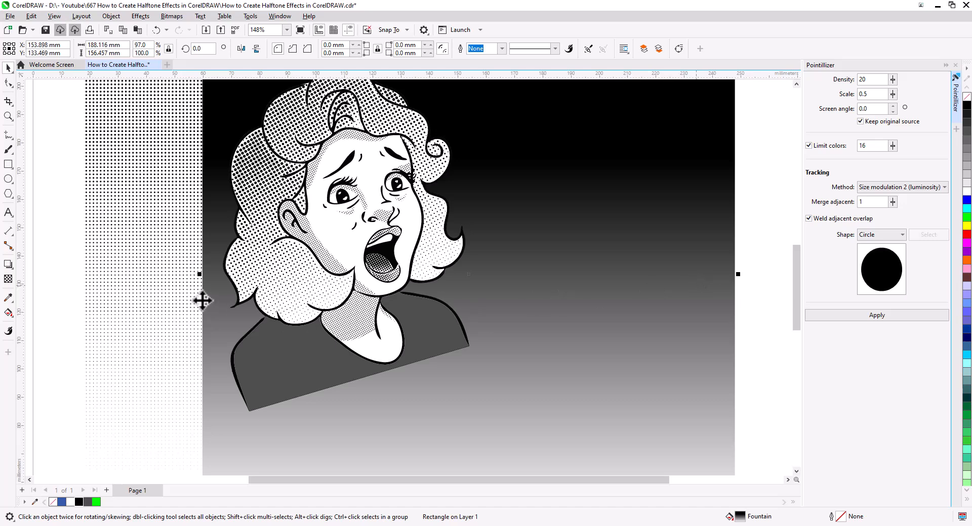
left_click(101, 238)
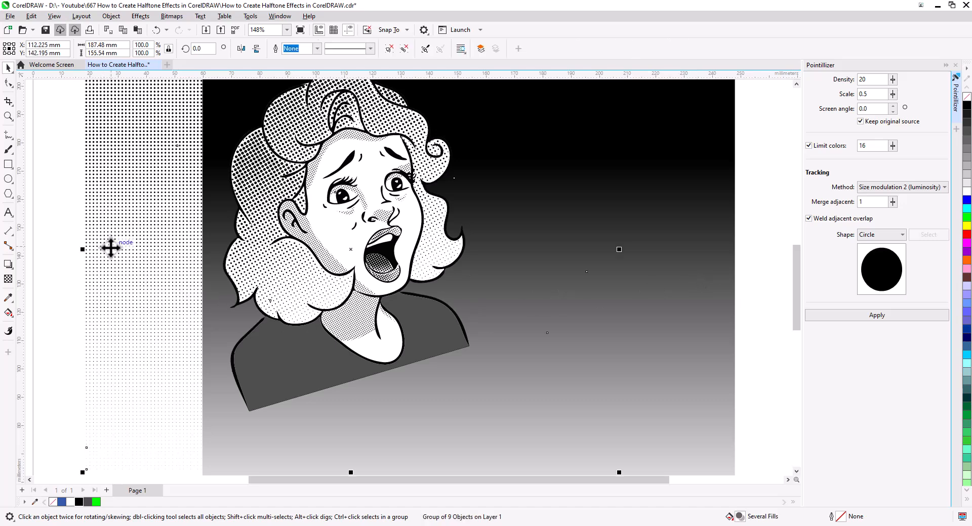
key("Delete")
Move the gradient rectangle to the right of the woman and pointillize it with density 10, scale 0.4 and screen angle 0
left_click(568, 227)
scroll(236, 287, "down", 1)
left_click_drag(327, 326, 228, 300)
left_click_drag(291, 292, 537, 298)
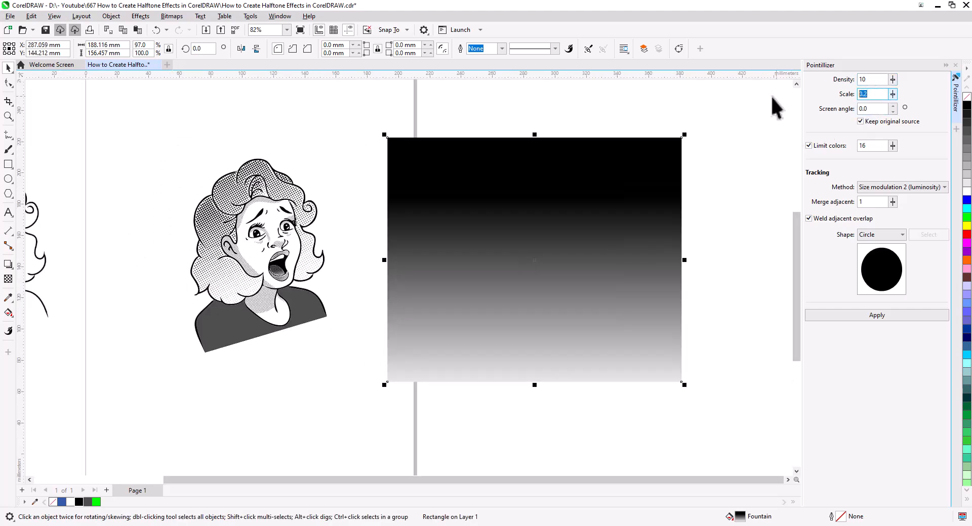
type("0.4")
key("Return")
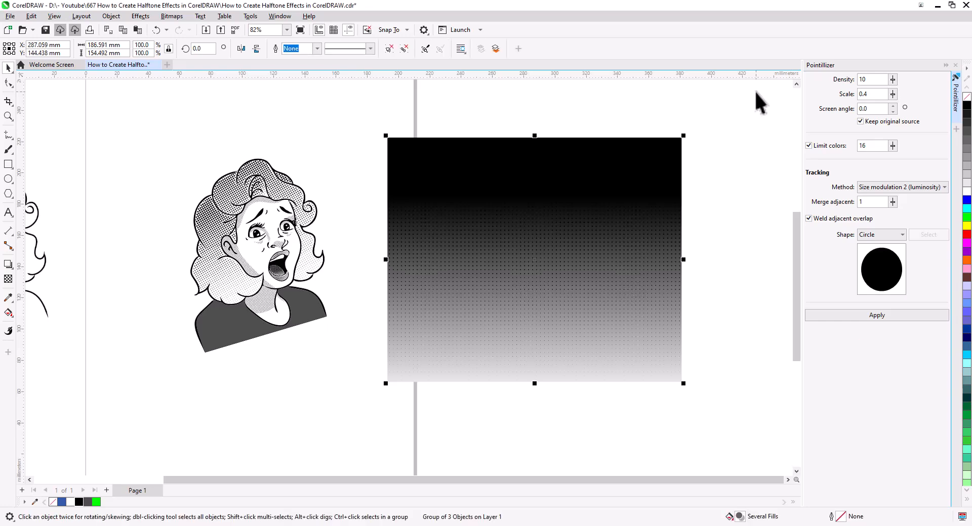
Move the new background dots over the woman and send them to the back of the layer
left_click_drag(628, 232, 345, 238)
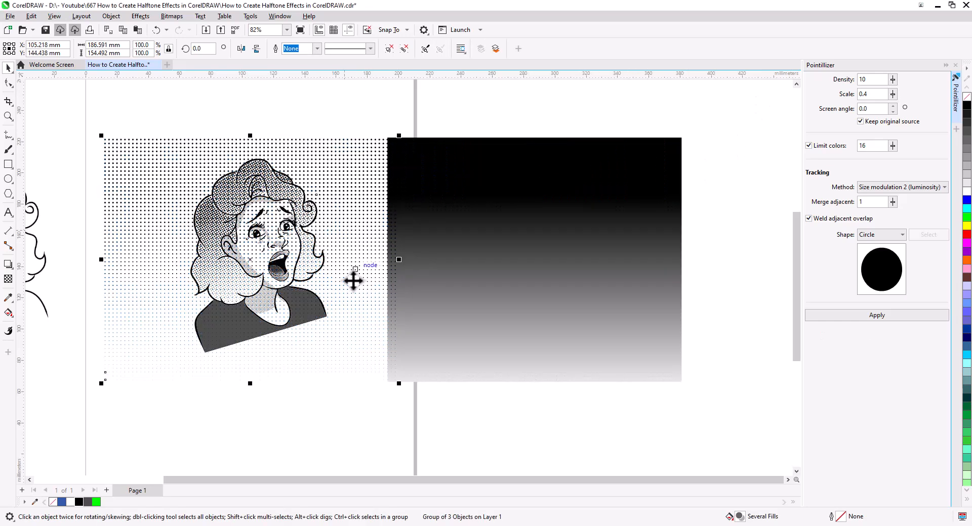
right_click(346, 248)
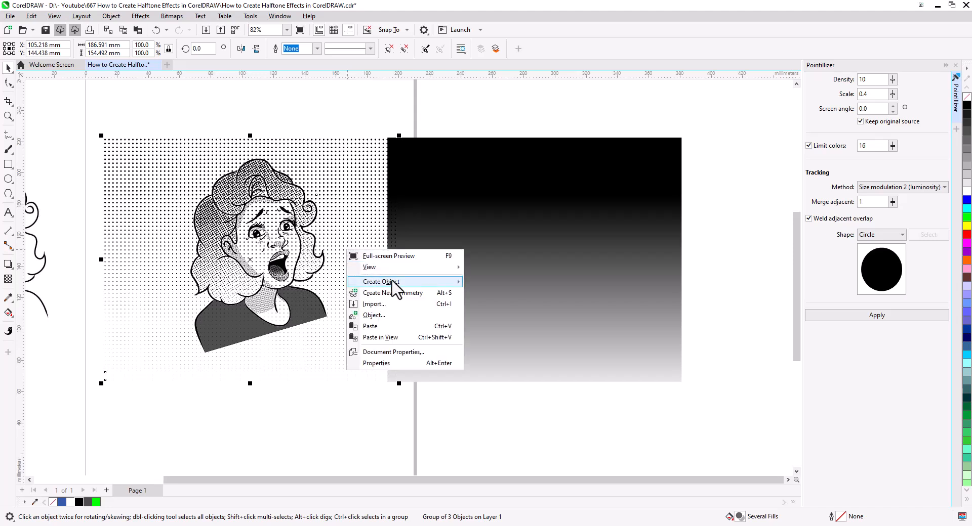
left_click(353, 121)
right_click(335, 148)
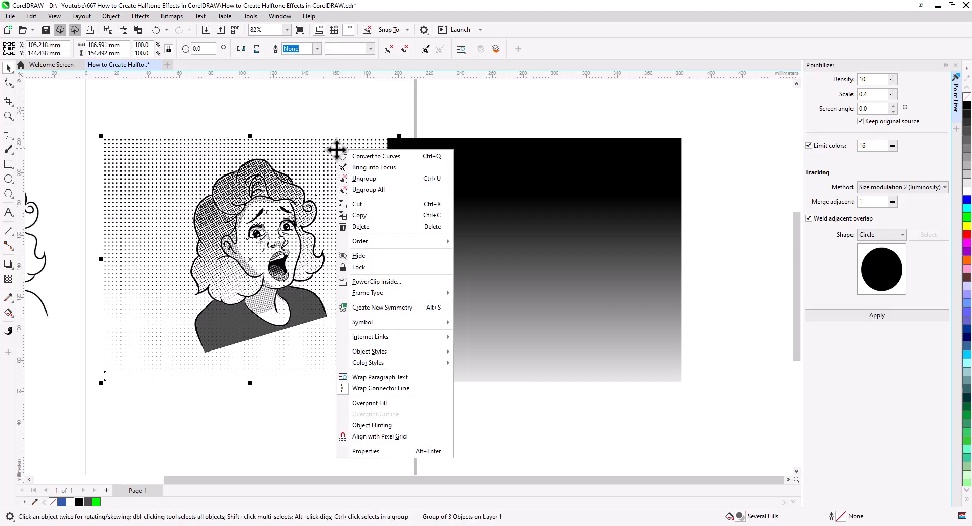
mouse_move(395, 241)
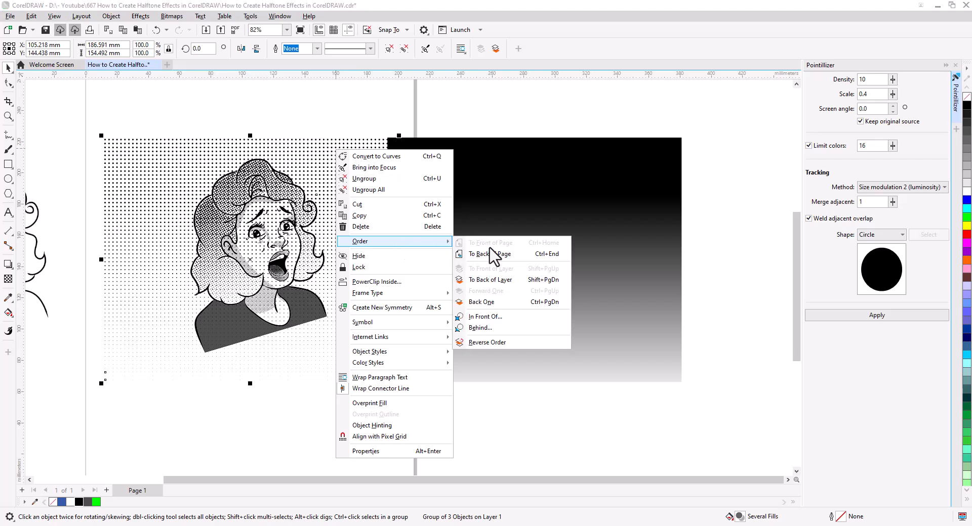
left_click(492, 280)
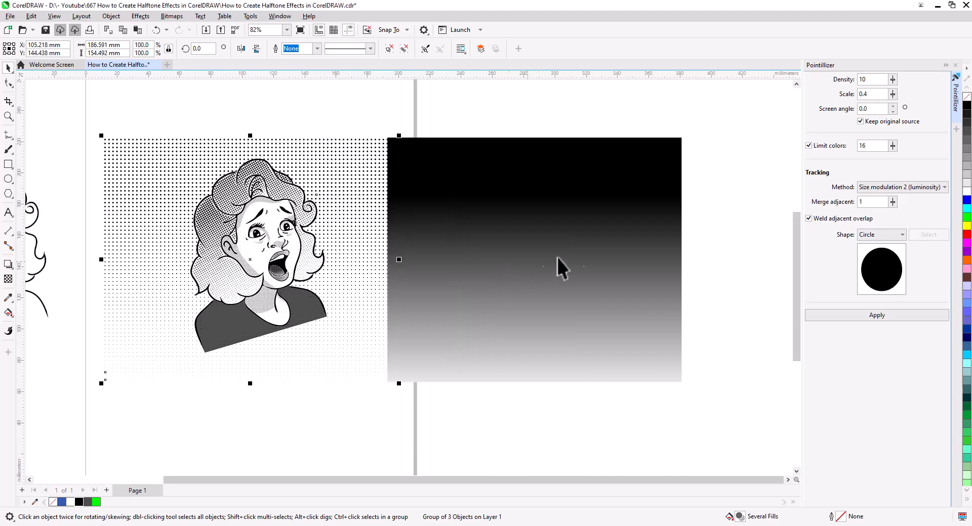
Delete the gradient rectangle left beside the halftone artwork
left_click(601, 289)
key("Delete")
left_click_drag(520, 321, 647, 336)
scroll(478, 321, "up", 3)
scroll(486, 306, "up", 1)
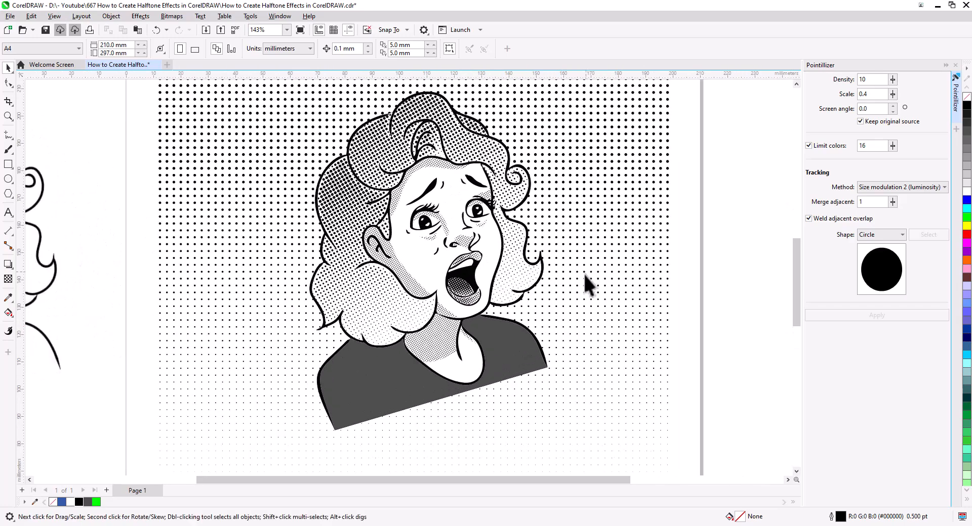
Group all objects of the halftone woman and centre the artwork on the page
left_click(583, 280)
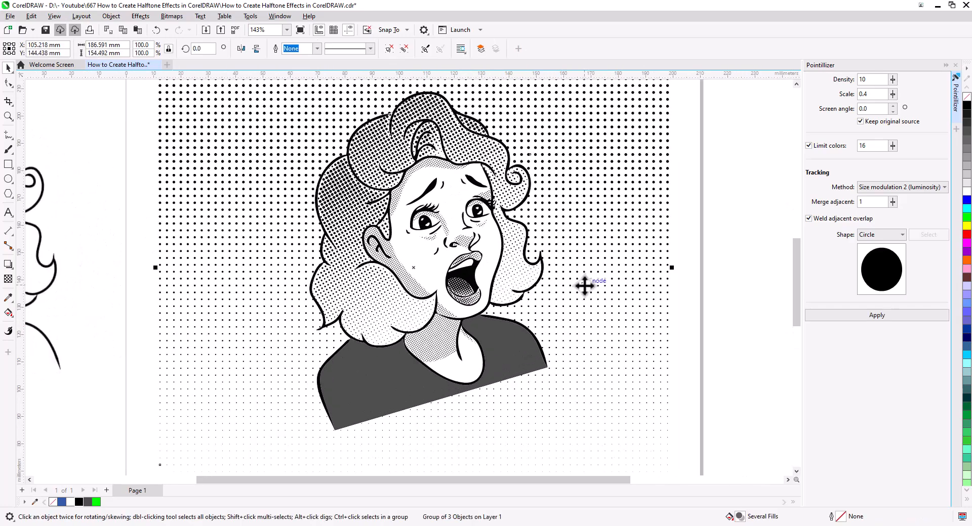
scroll(582, 306, "down", 2)
left_click_drag(698, 412, 337, 161)
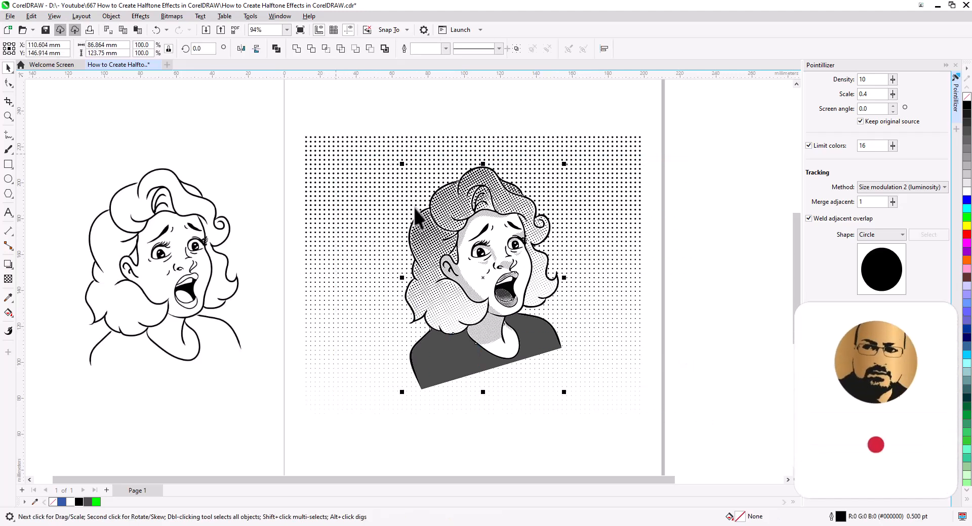
right_click(462, 215)
mouse_move(505, 321)
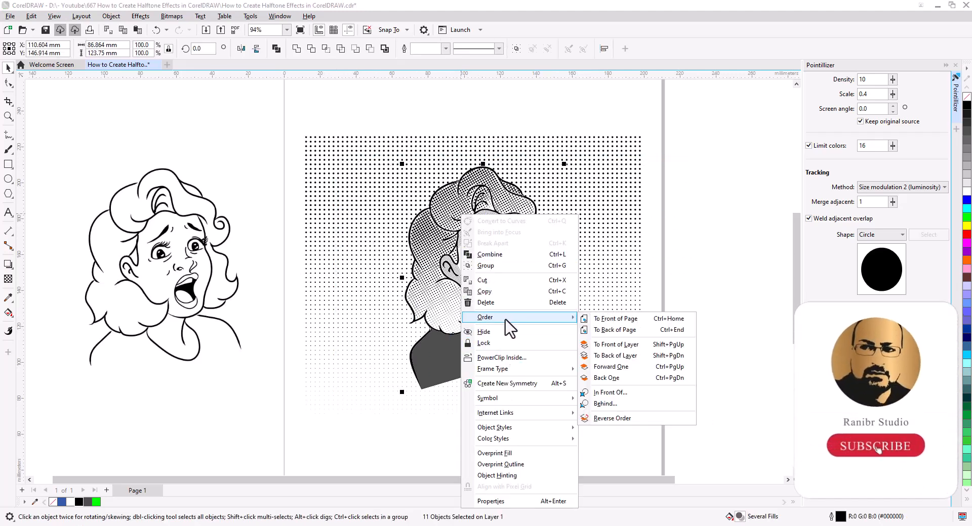
left_click(505, 265)
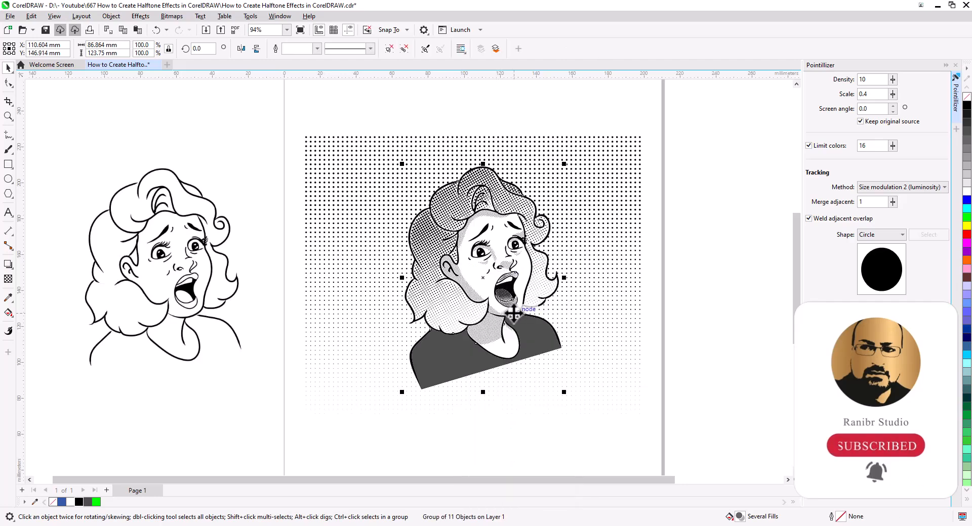
key("p")
left_click(707, 277)
scroll(512, 278, "up", 4)
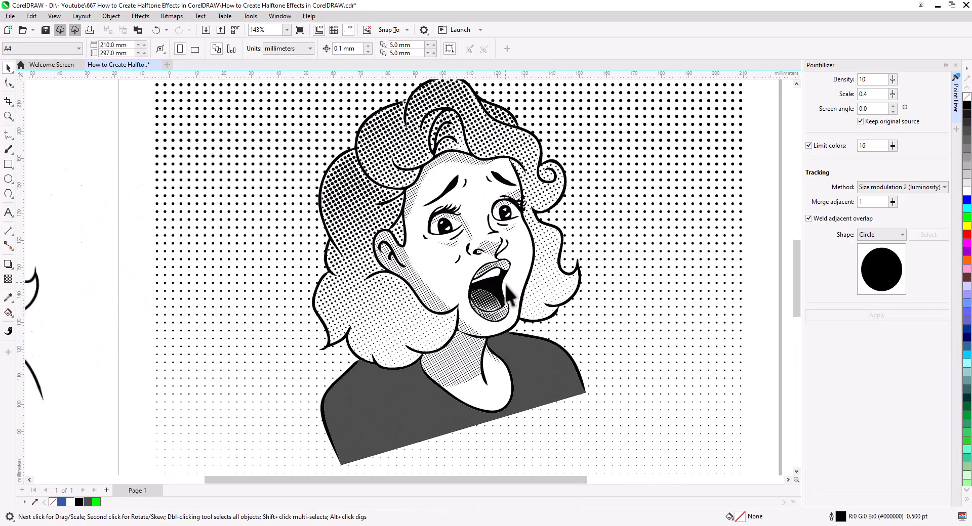
left_click_drag(505, 298, 462, 315)
scroll(484, 260, "down", 2)
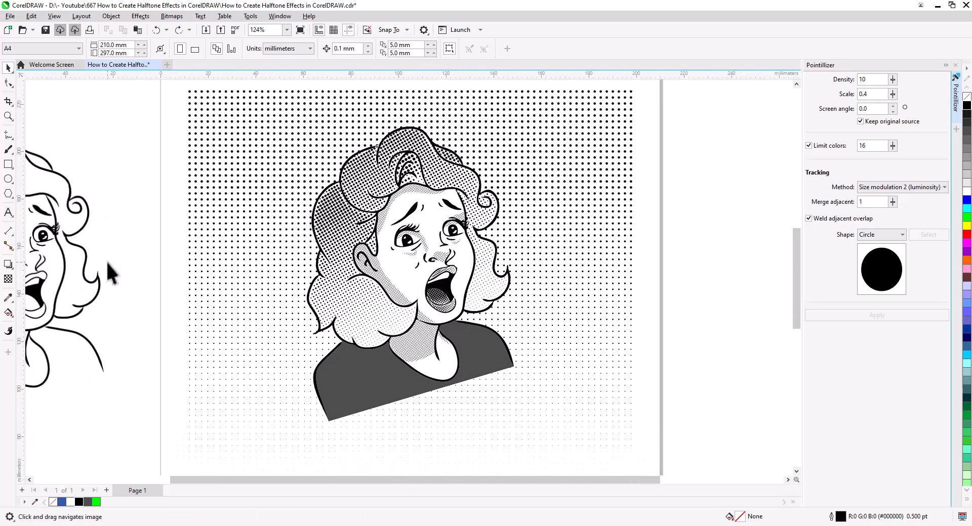
Draw a cloud-shaped thought bubble callout about 58 by 57 mm beside the woman's head with the Common Shapes tool
key("space")
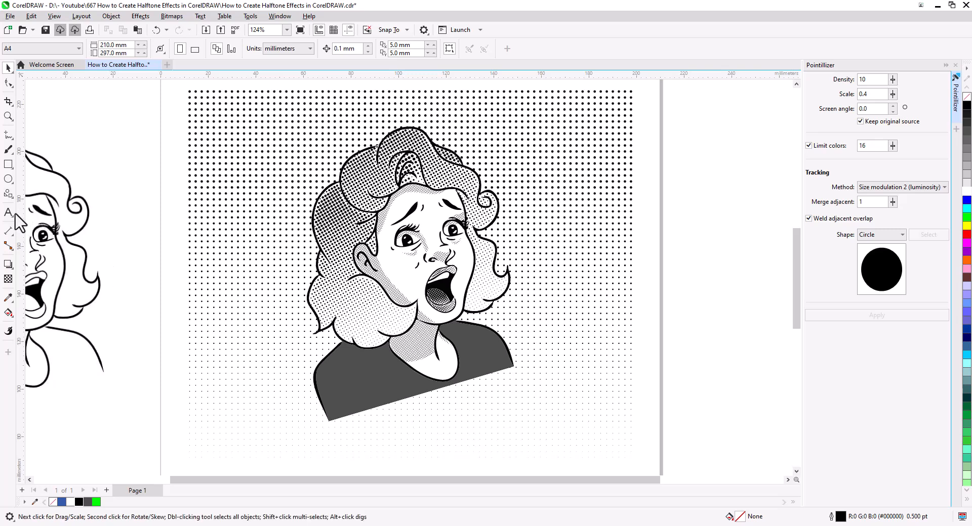
left_click(9, 195)
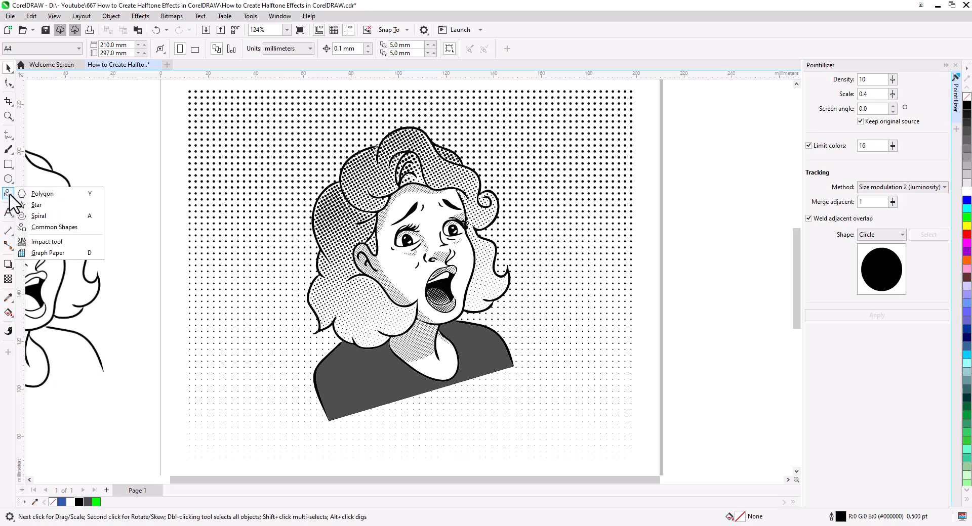
left_click(54, 227)
left_click(277, 49)
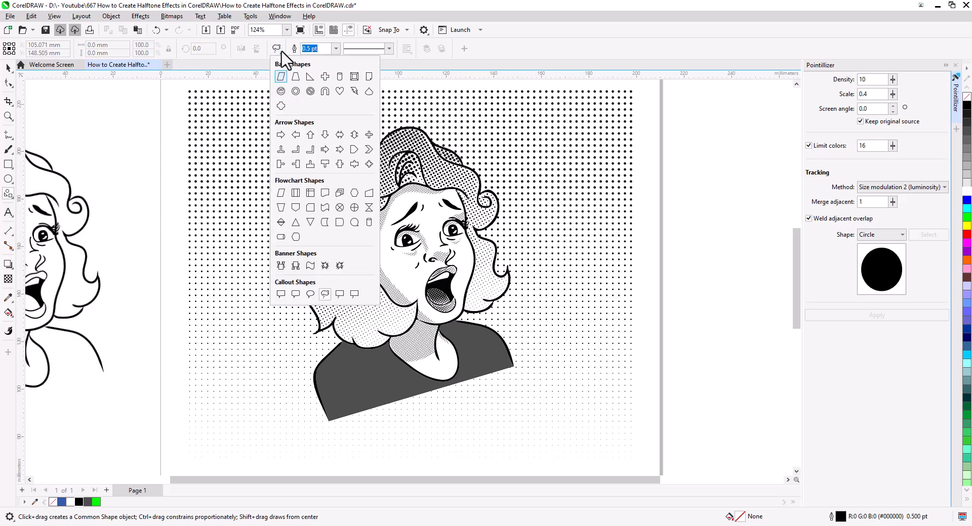
left_click(325, 293)
left_click_drag(461, 278, 598, 146)
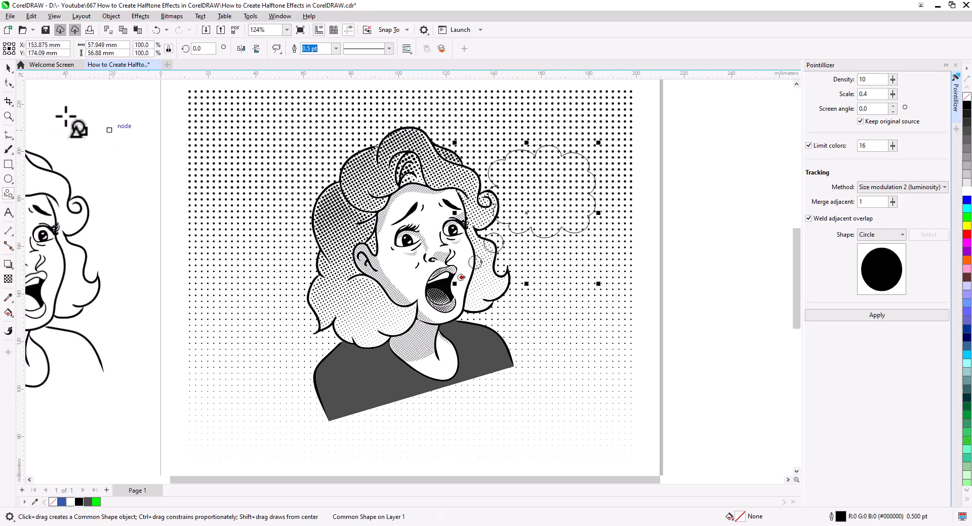
Fill the thought bubble with white and move it slightly right, farther from the woman's face
left_click(8, 67)
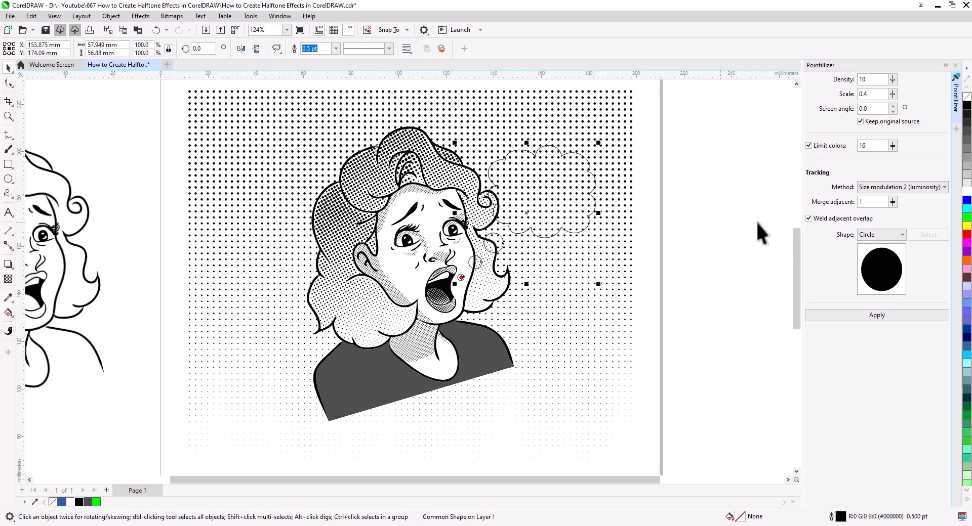
left_click(964, 193)
mouse_move(558, 204)
left_mouse_down()
mouse_move(582, 216)
mouse_move(574, 204)
left_mouse_up()
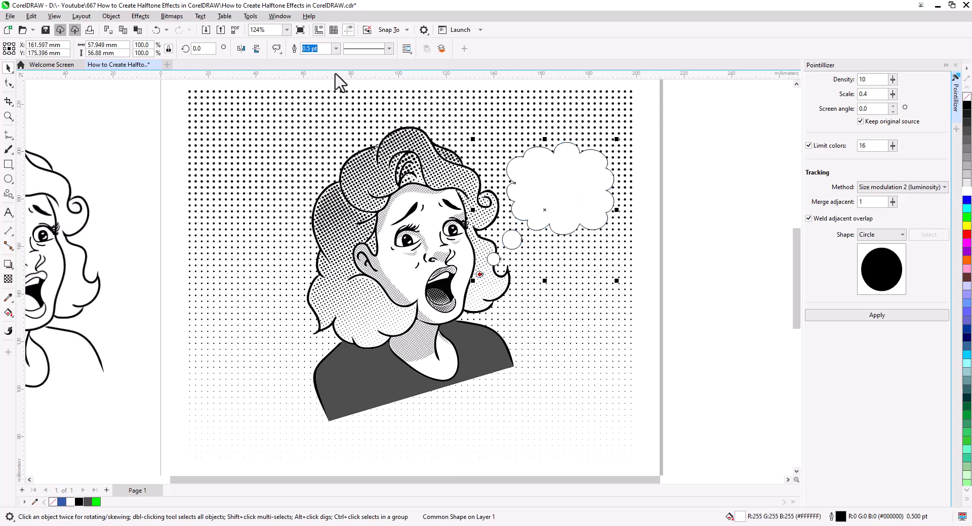
Try a 3.0 pt outline on the thought bubble and undo it
left_click(336, 48)
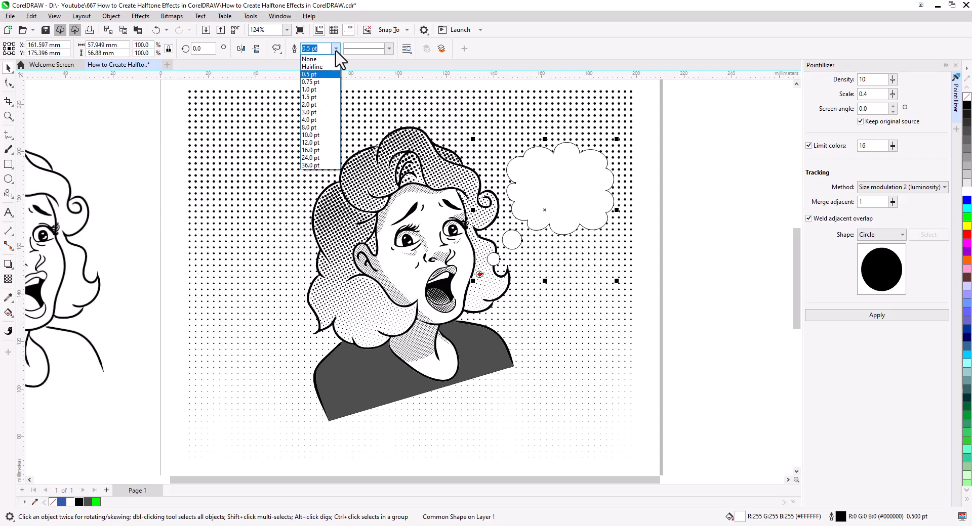
left_click(336, 114)
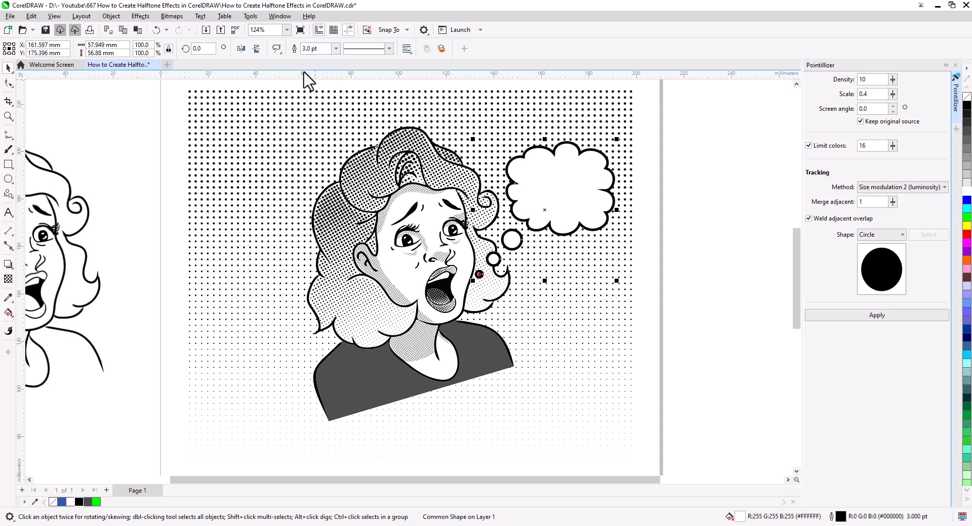
key("ctrl+z")
Set the thought bubble's outline width to 2.0 pt
left_click(335, 48)
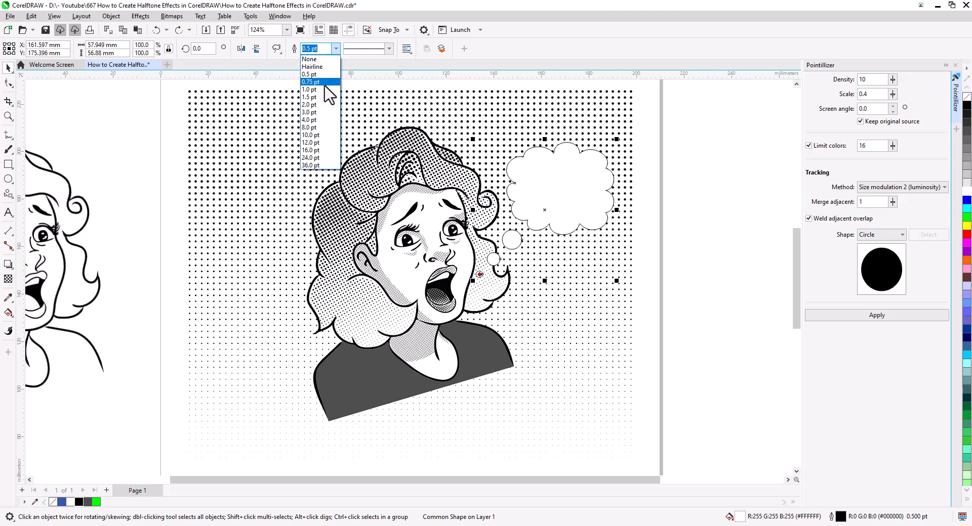
left_click(322, 104)
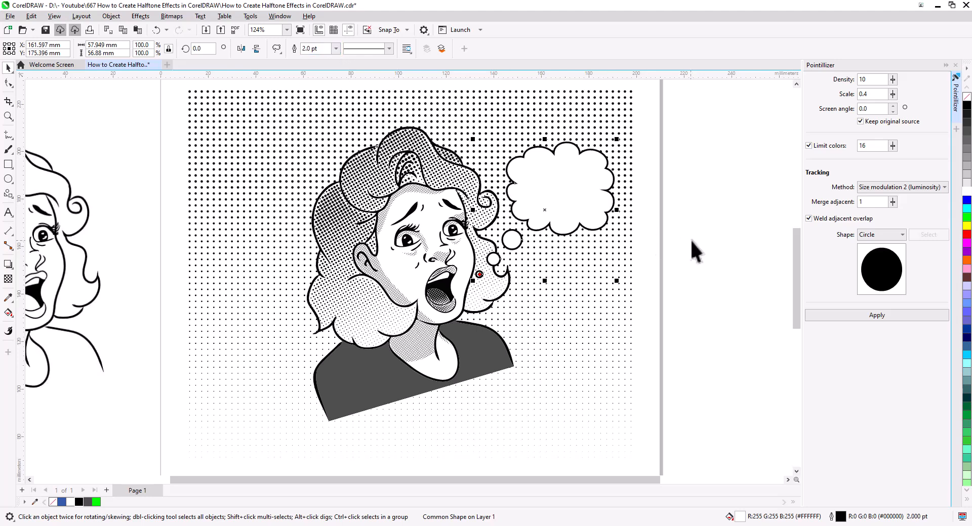
Move the thought bubble slightly left and up, closer to the woman's head
scroll(544, 219, "up", 2)
left_click_drag(540, 212, 534, 212)
left_click_drag(542, 265, 565, 287)
Add the artistic text "HALF-TONES?!" inside the thought bubble, split into two lines after the hyphen
left_click(8, 212)
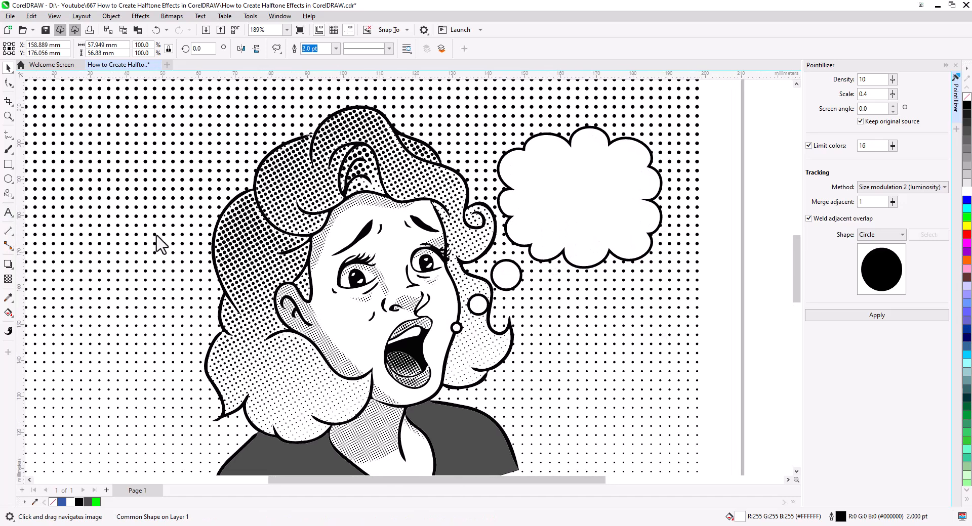
left_click(536, 177)
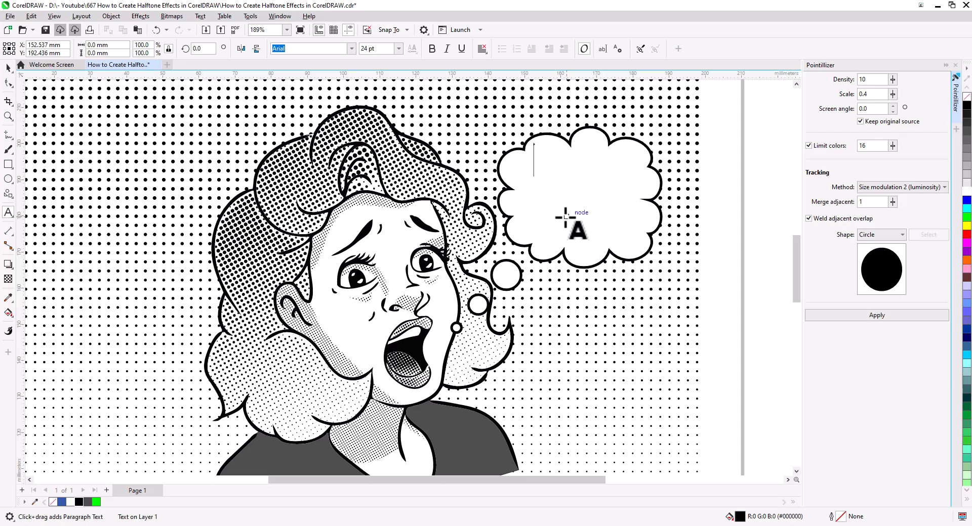
type("HALF-")
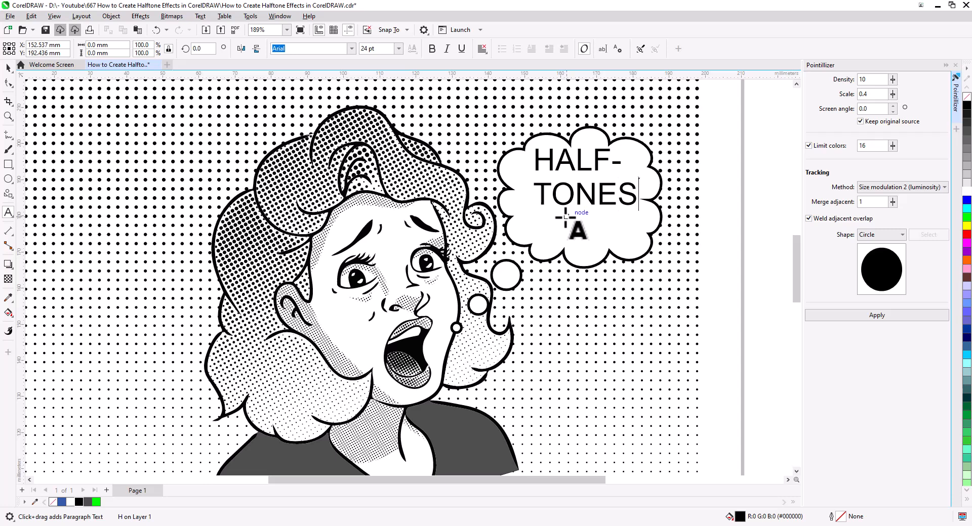
type("!")
Center-align the "HALF-TONES?!" text and set its font to Super Toast
left_click(8, 67)
left_click(480, 49)
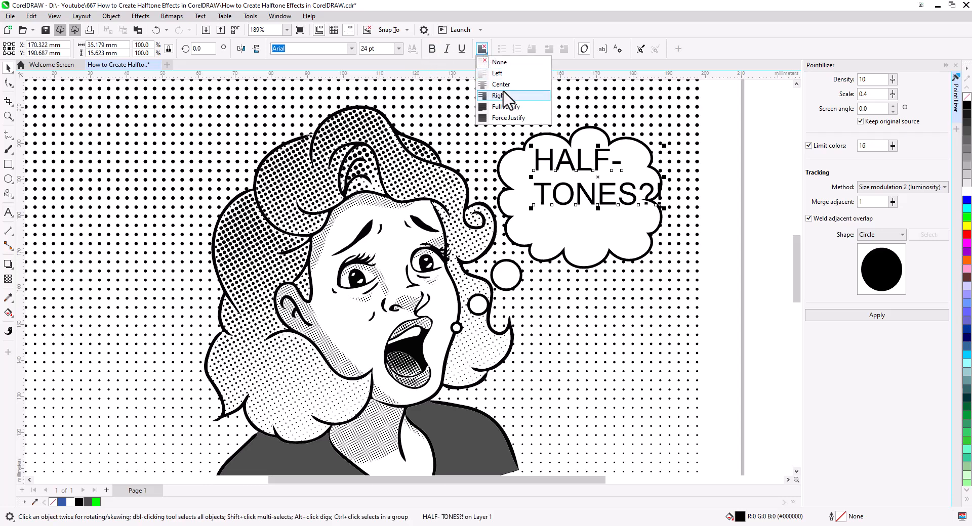
left_click(480, 81)
left_click(351, 49)
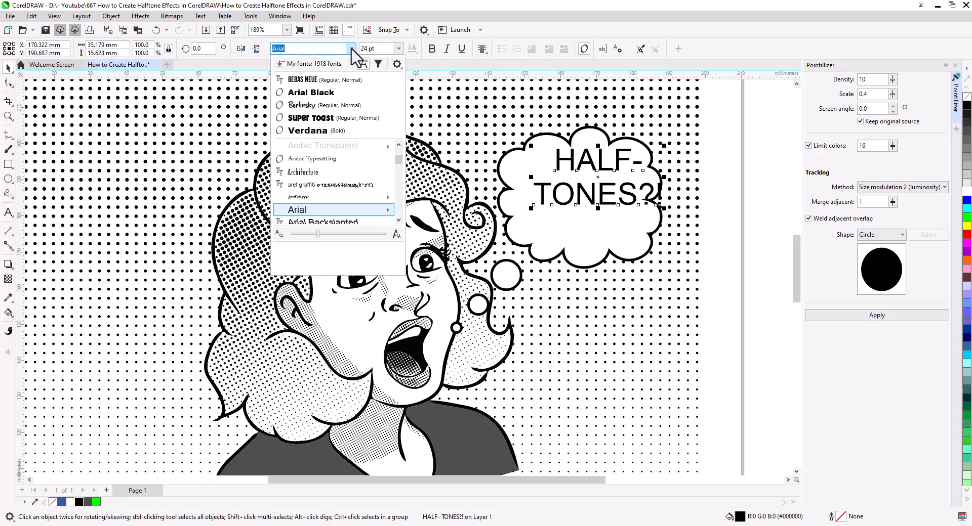
left_click(343, 118)
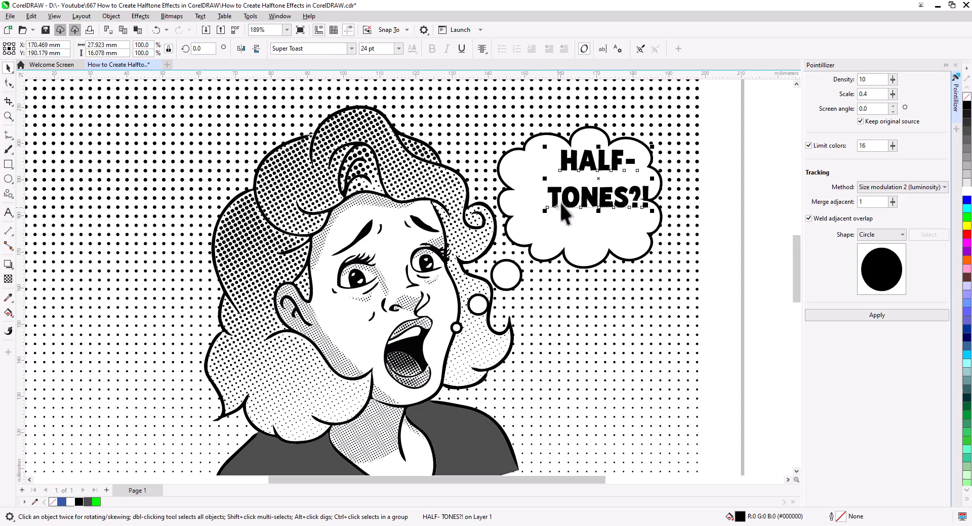
Enlarge the "HALF-TONES?!" text to about 33 by 19 mm and position it in the middle of the thought bubble
mouse_move(581, 197)
left_mouse_down()
mouse_move(560, 217)
mouse_move(568, 209)
left_mouse_up()
left_click_drag(632, 227, 608, 220)
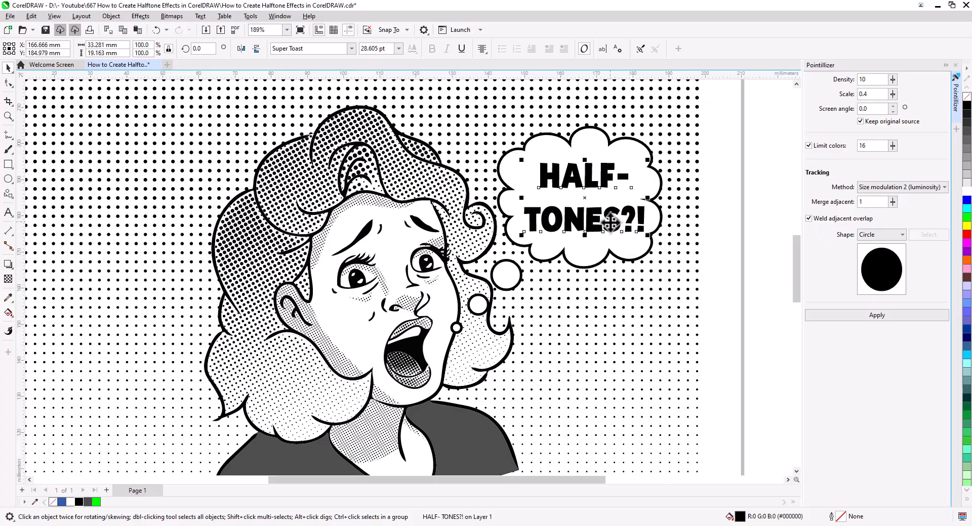